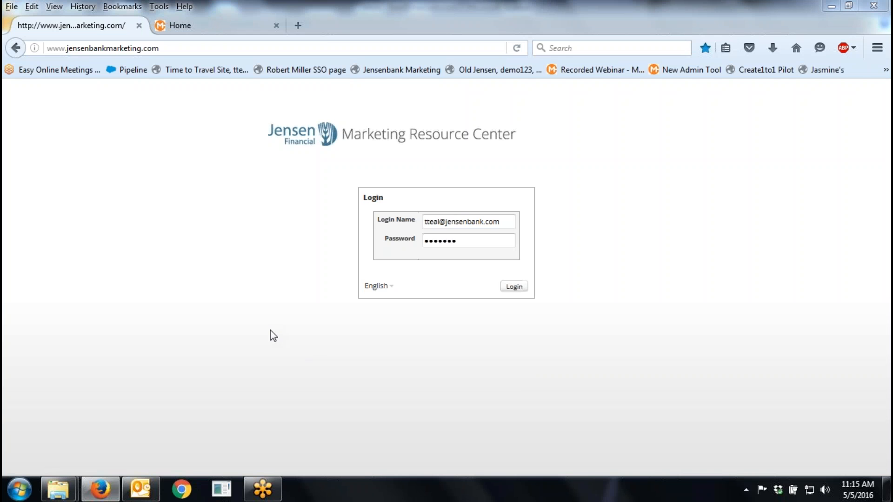
Log in to the Marketing Resource Center with the prefilled credentials and open the Marketing Assets catalog.
click(513, 287)
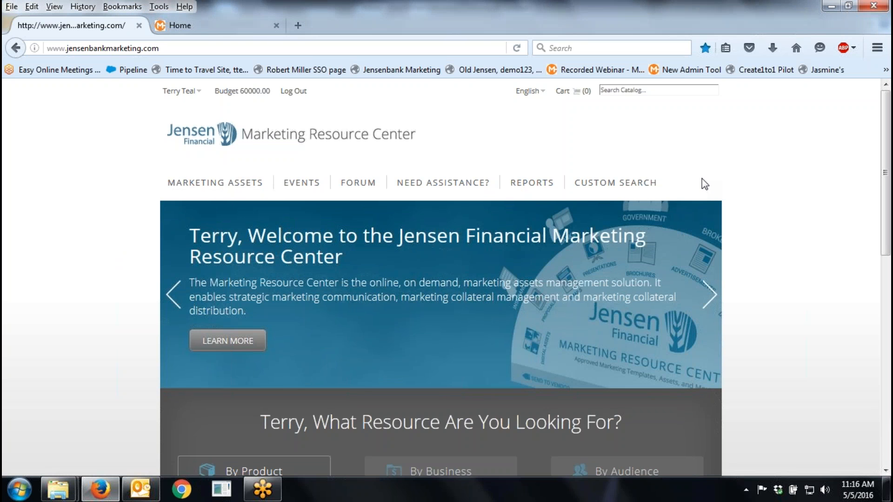
mouse_move(213, 193)
mouse_move(202, 252)
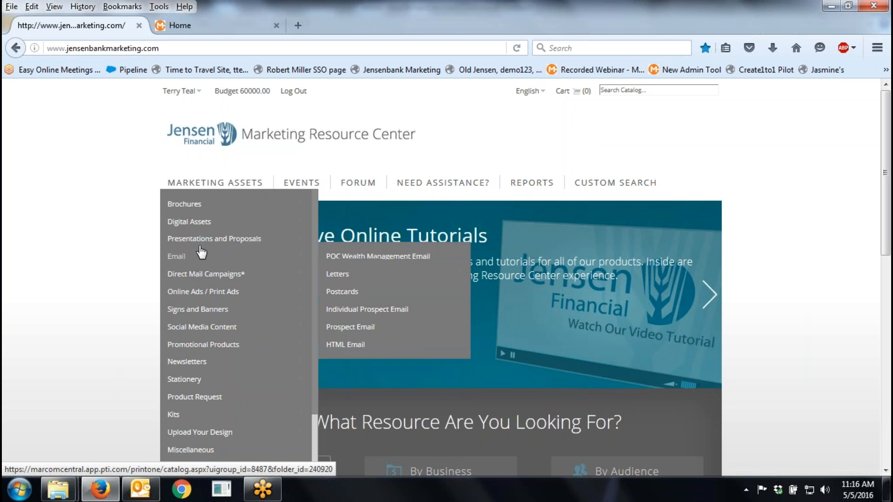
mouse_move(188, 205)
click(205, 183)
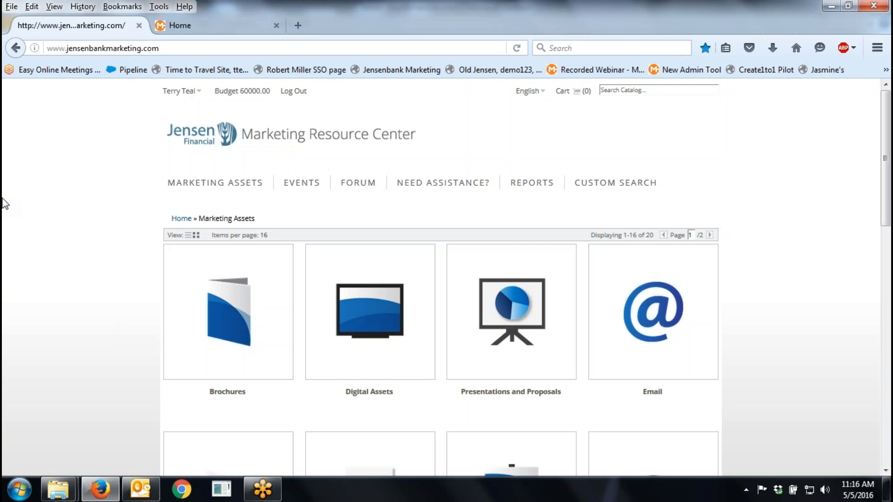
Look through the Marketing Assets categories and return to the home page.
scroll(116, 325, down, 2)
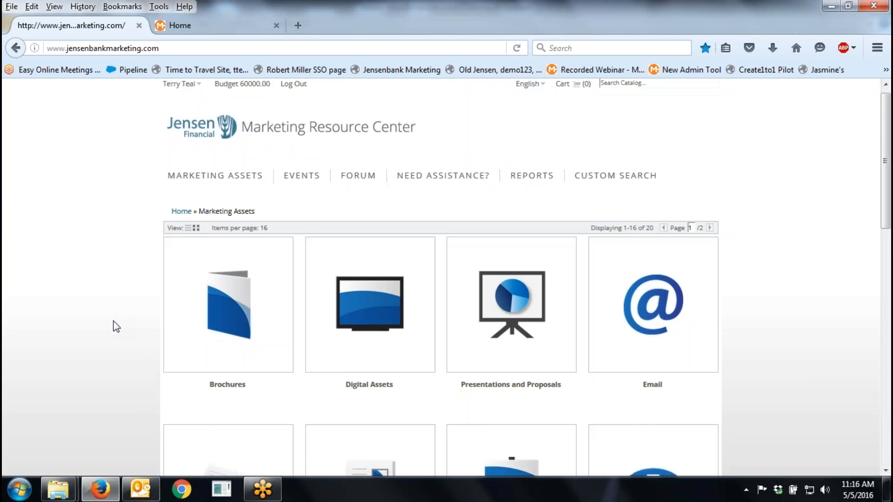
scroll(116, 327, down, 3)
scroll(120, 323, up, 4)
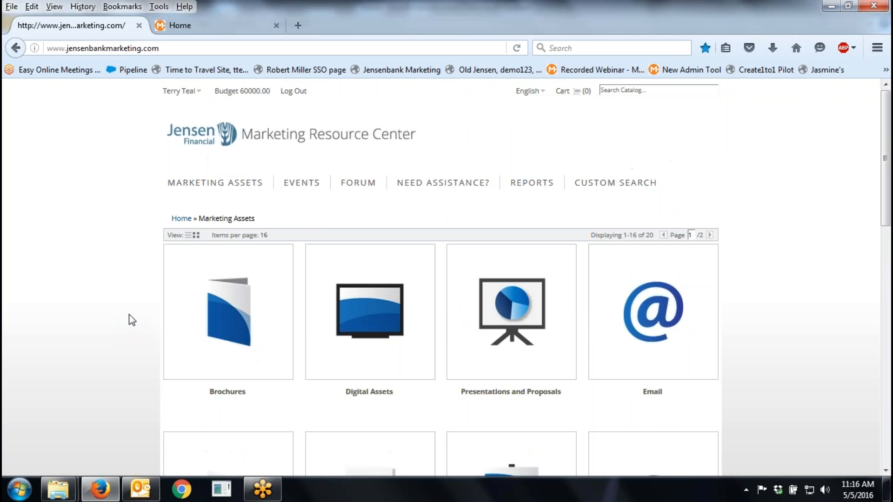
click(211, 139)
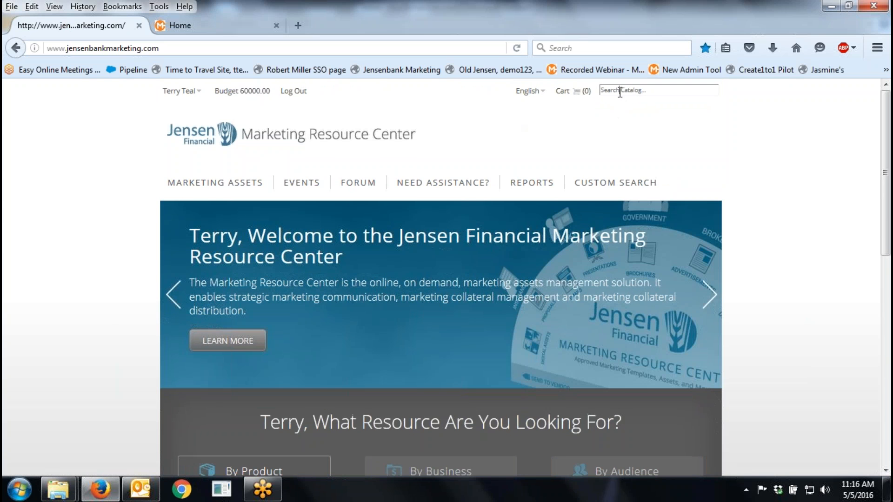
Search the catalog for "br" and for the number 123, and clear the search.
click(620, 91)
text(br)
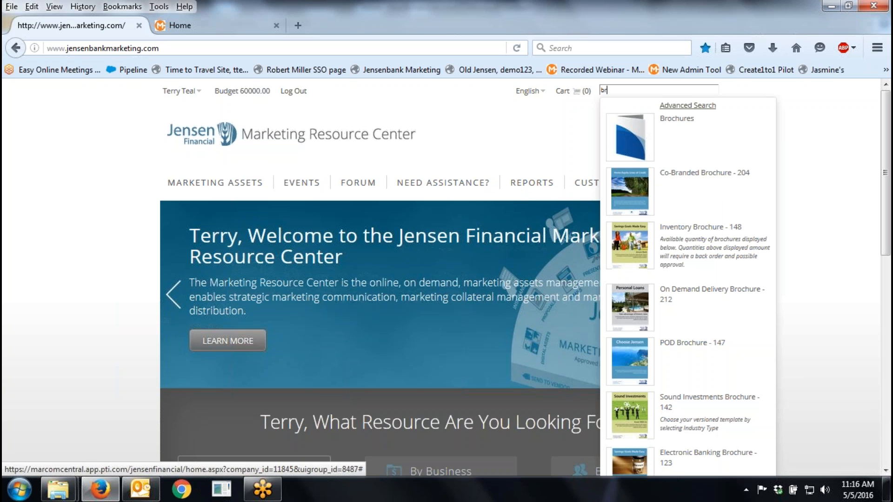
text(ochu)
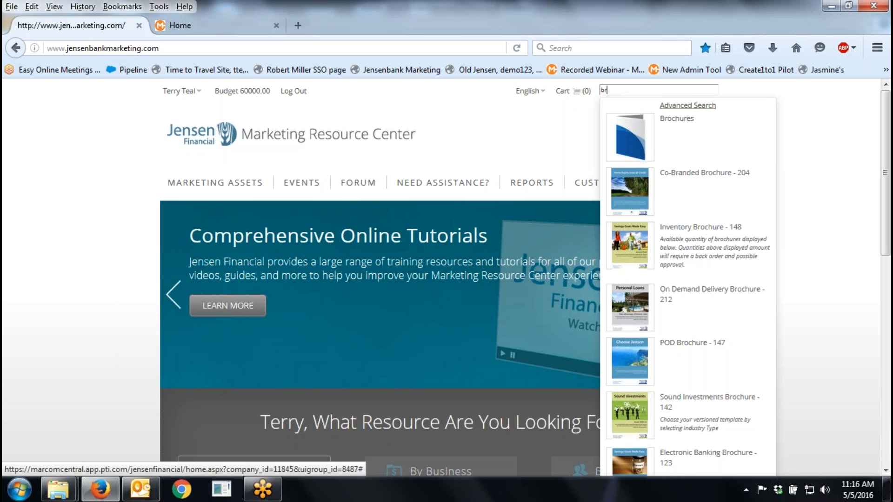
key(BackSpace)
key(BackSpace)
text(123)
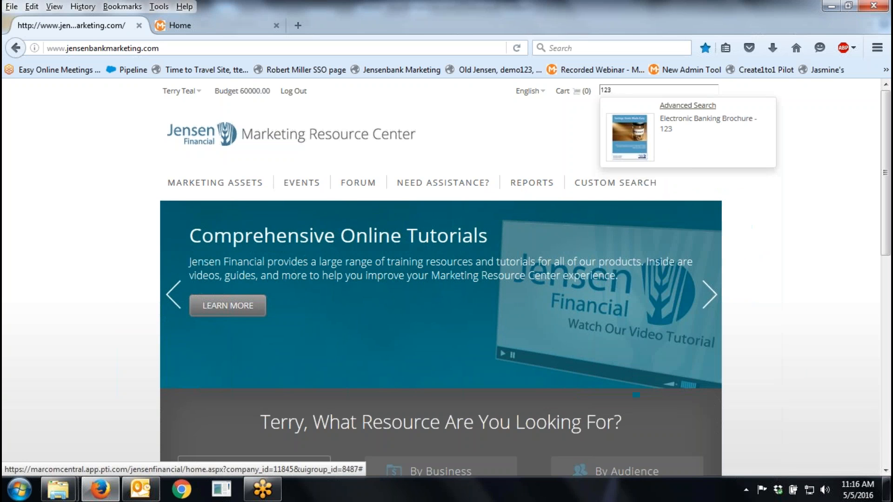
key(BackSpace)
key(BackSpace)
key(BackSpace)
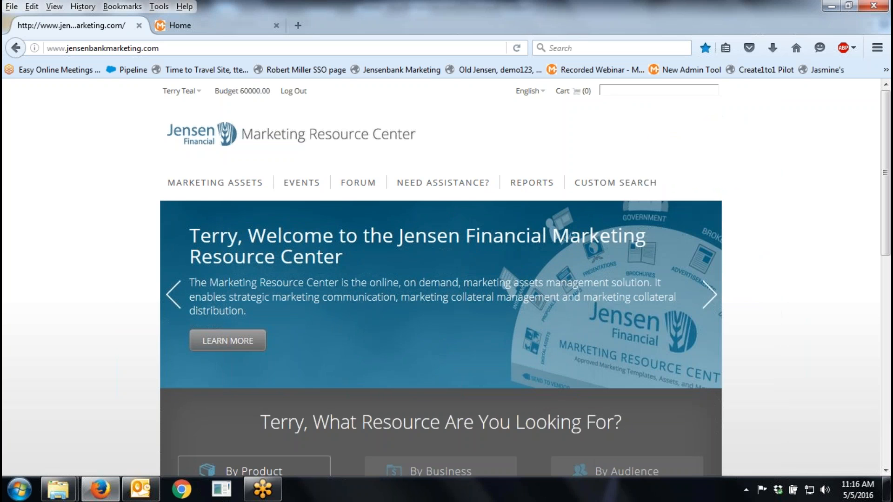
Search the catalog for "bus" and open the Jensen Business Card product.
text(bu)
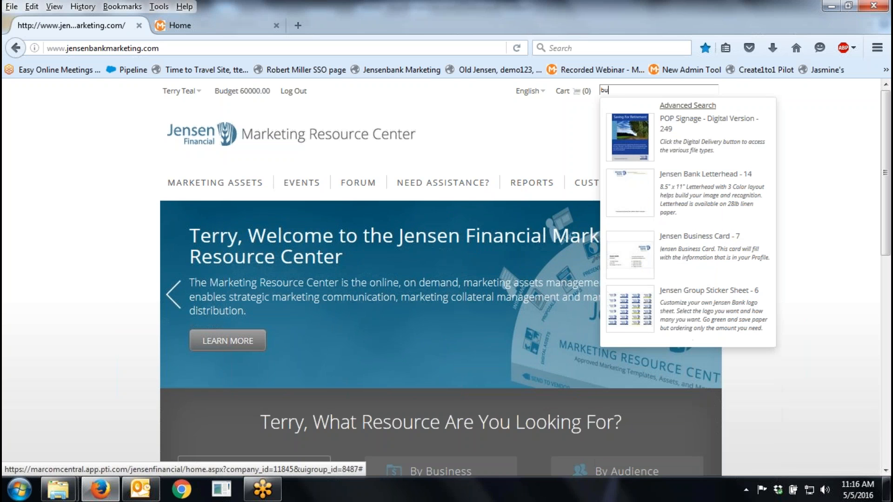
text(s)
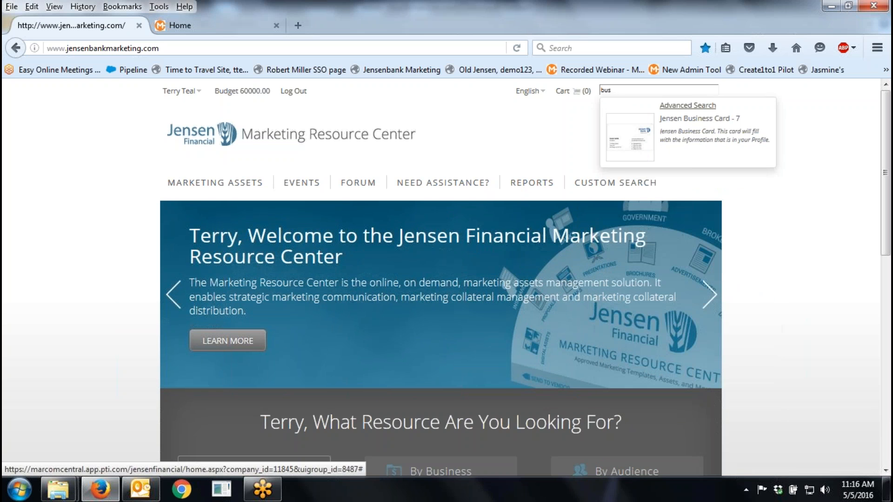
click(624, 160)
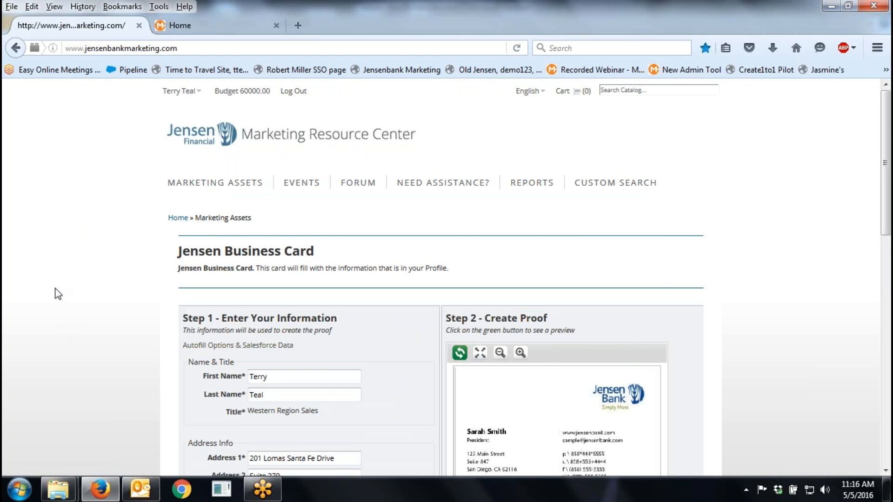
Examine the business card form's prefilled name, address, phone and email fields.
scroll(57, 291, down, 3)
scroll(56, 285, down, 2)
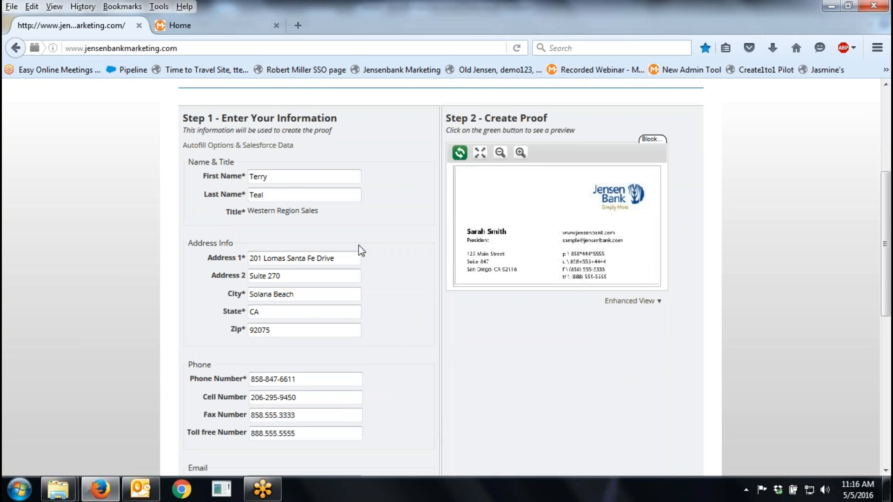
click(300, 176)
key(BackSpace)
key(BackSpace)
key(BackSpace)
scroll(293, 367, down, 3)
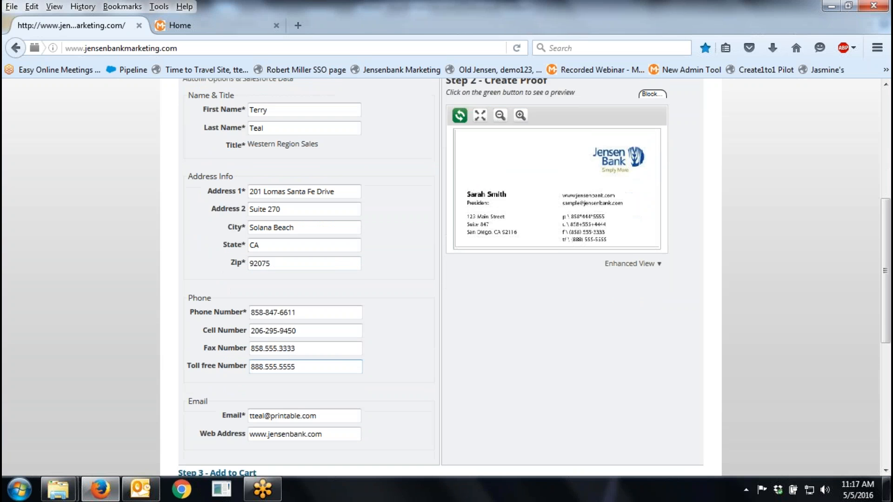
drag(302, 315, 230, 312)
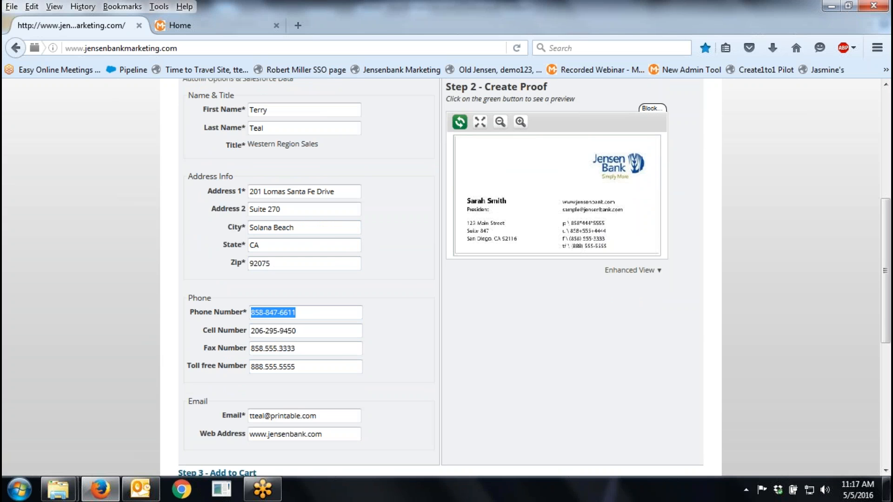
Generate a proof of the business card and inspect it in the enlarged view.
click(460, 122)
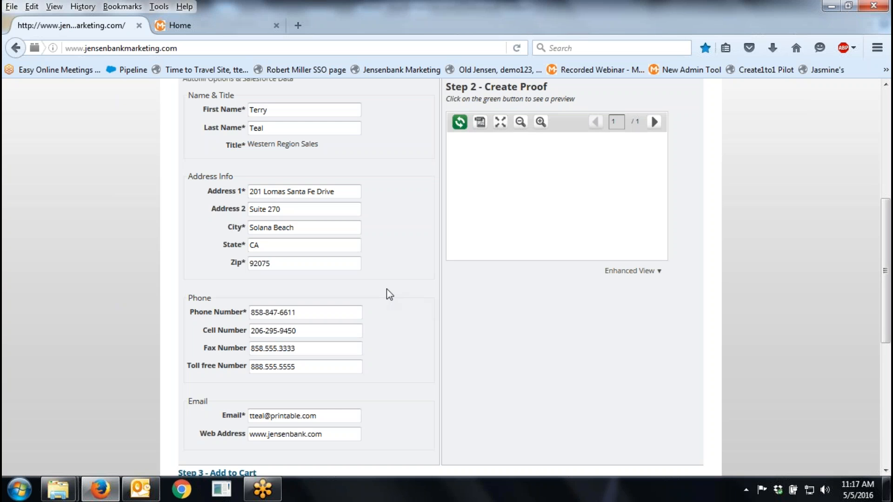
click(499, 122)
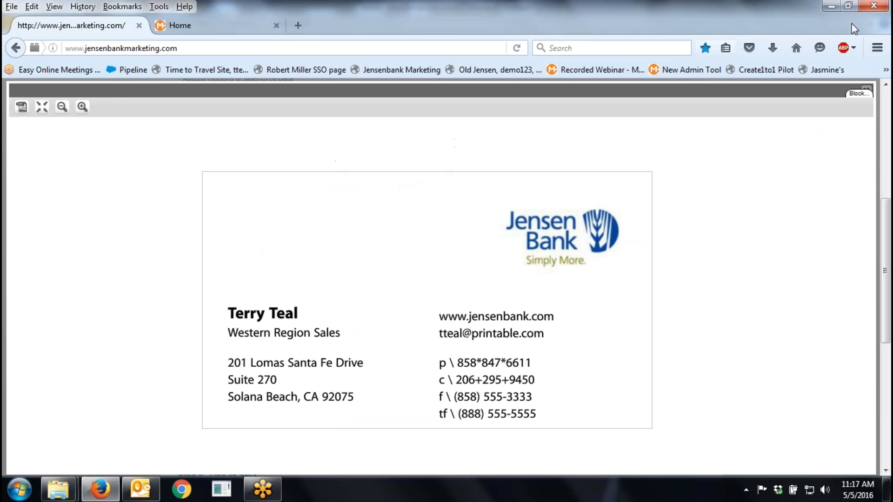
click(866, 88)
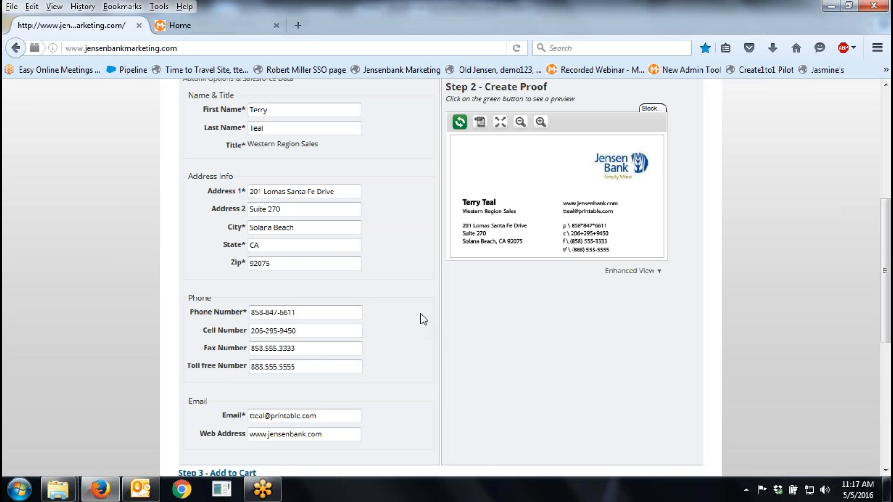
Clear the Address 2 field on the business card form and refresh the proof.
drag(319, 209, 249, 209)
key(BackSpace)
click(459, 121)
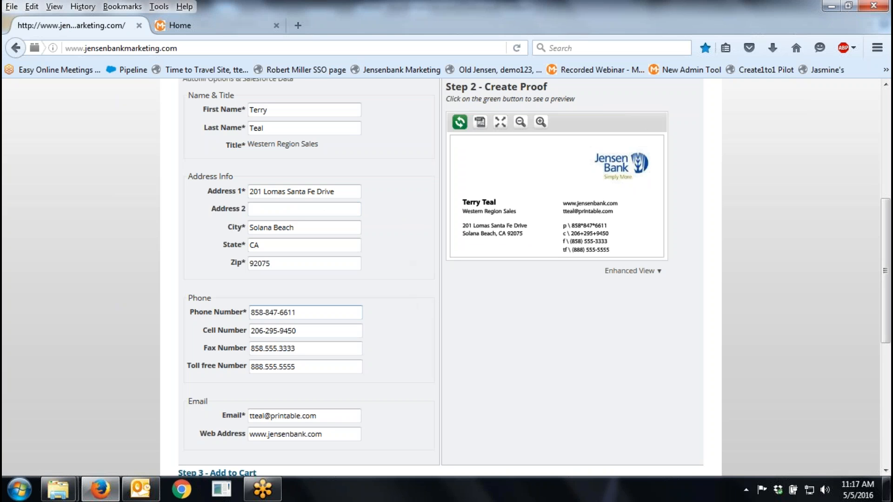
Remove both hyphens from the value in the business card's Phone Number field.
click(282, 312)
key(BackSpace)
click(269, 313)
key(BackSpace)
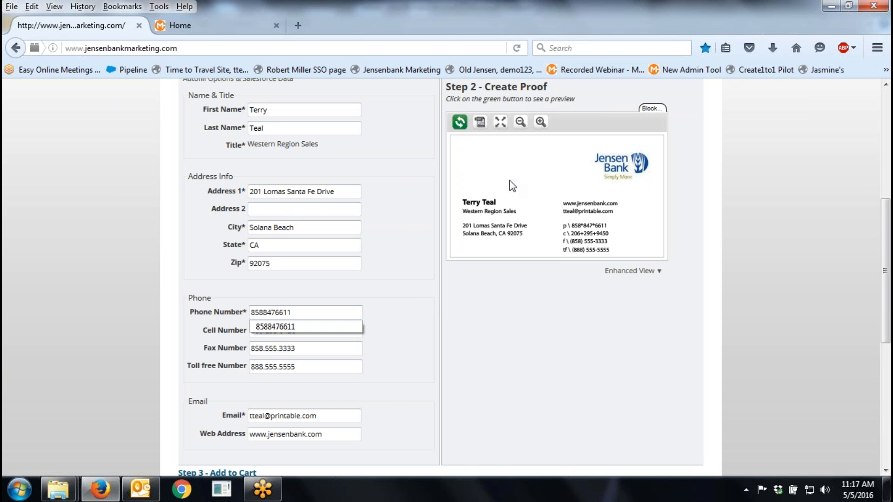
Regenerate the proof with the reformatted phone number and check it in the enlarged view.
click(460, 122)
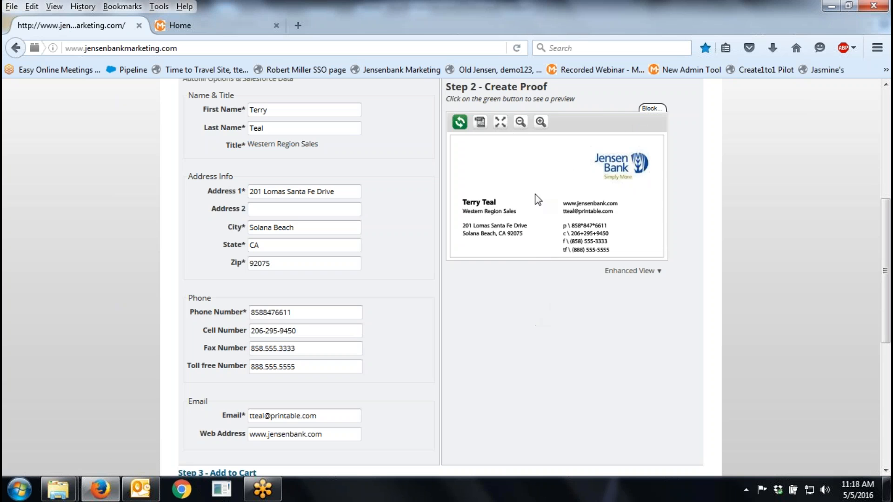
click(501, 122)
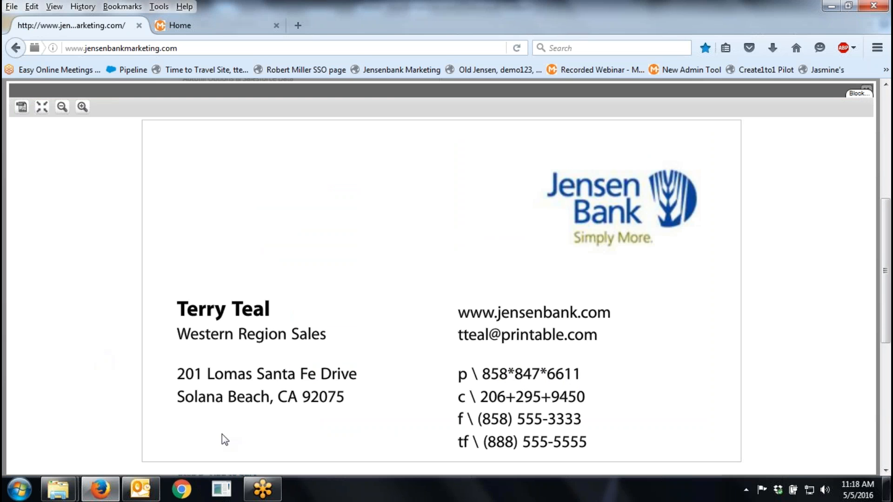
click(865, 89)
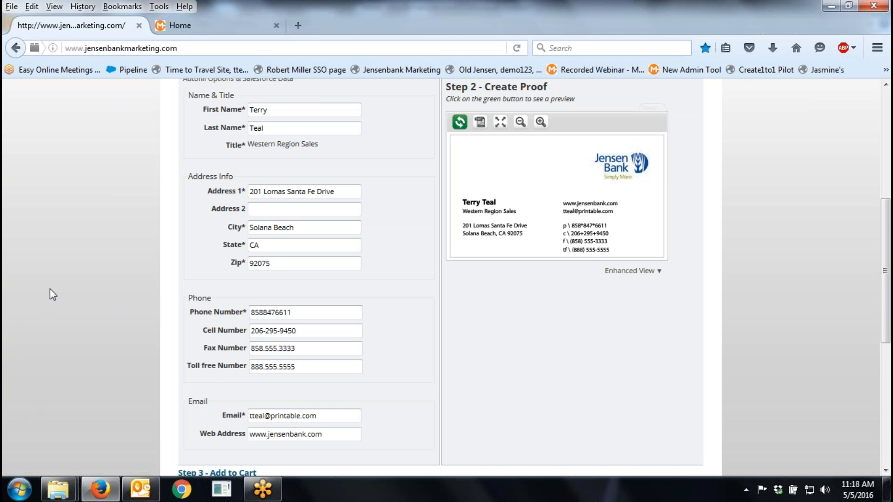
Set the business card quantity to 500 and submit the item to the cart.
scroll(68, 279, down, 5)
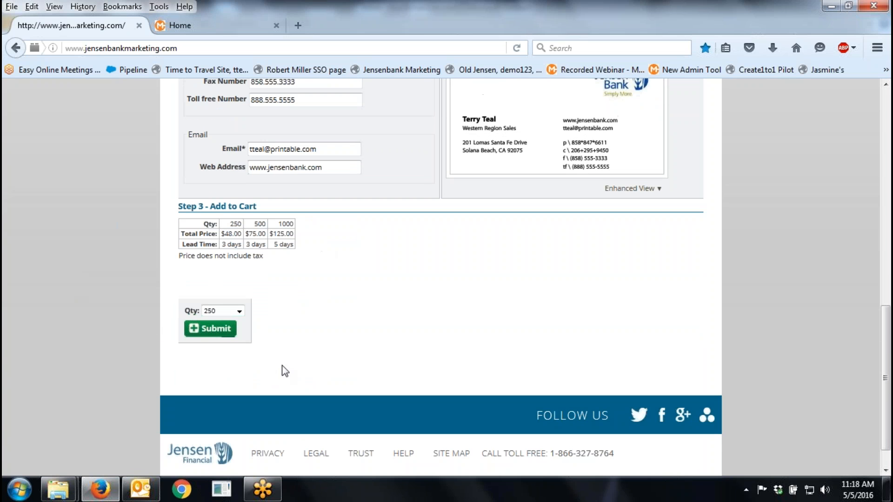
click(239, 312)
click(222, 330)
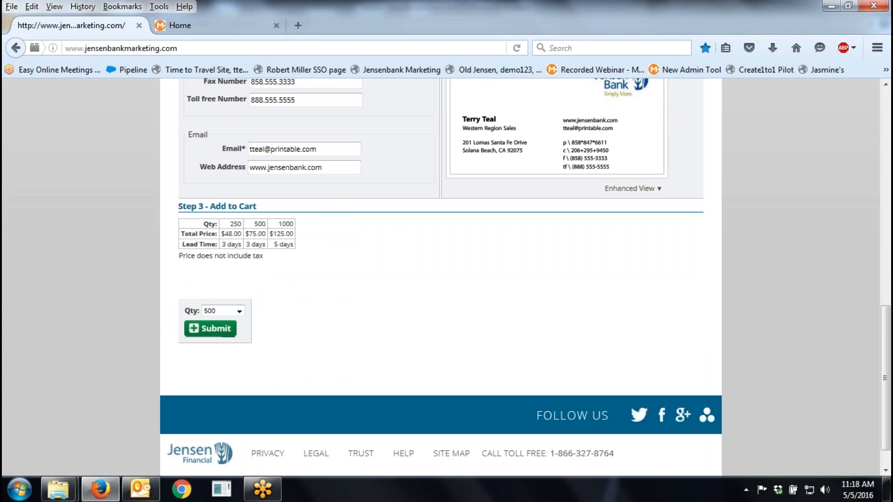
click(216, 336)
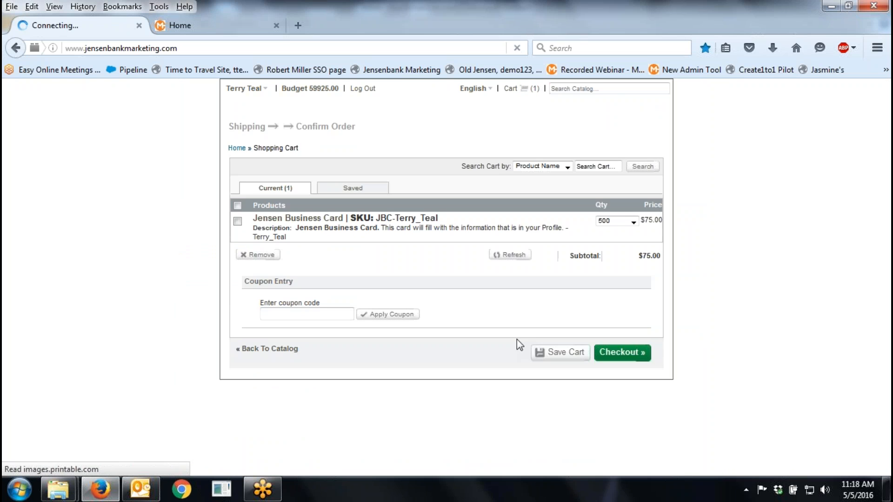
Review the shopping cart with the business card order and go back to the catalog.
scroll(40, 323, down, 3)
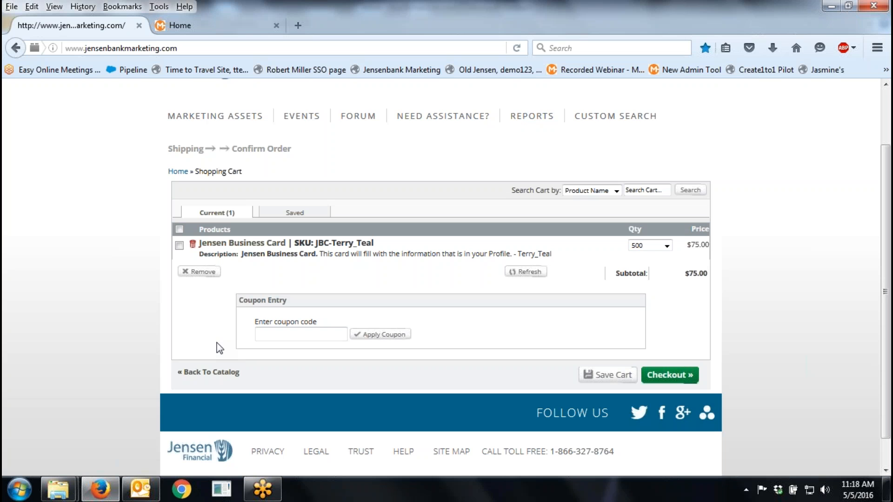
click(208, 373)
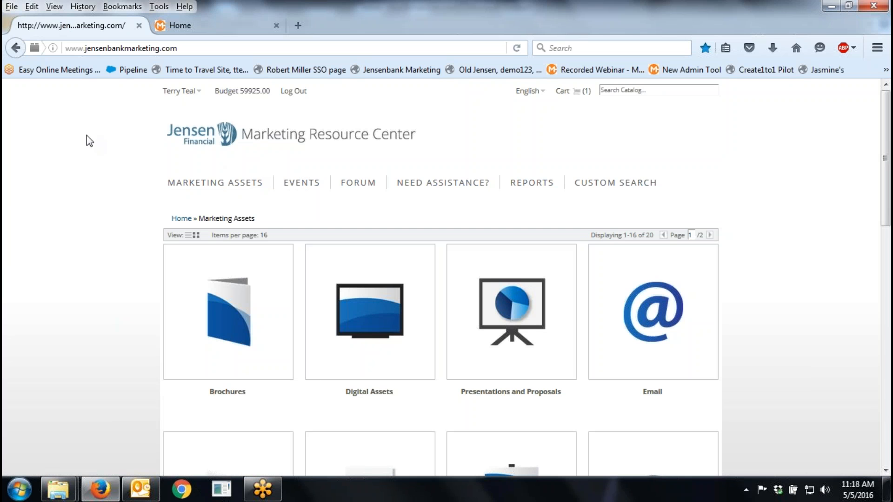
Switch the Marketing Assets catalog to list view and back to grid view.
scroll(84, 291, down, 3)
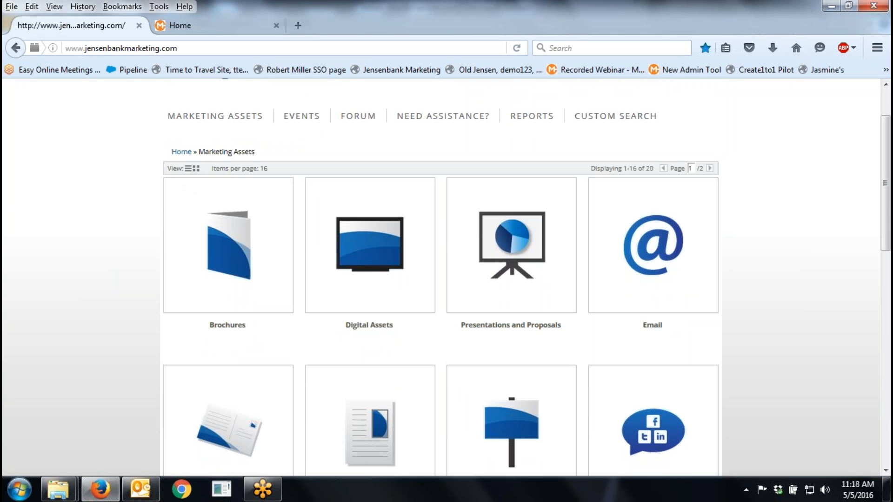
click(189, 168)
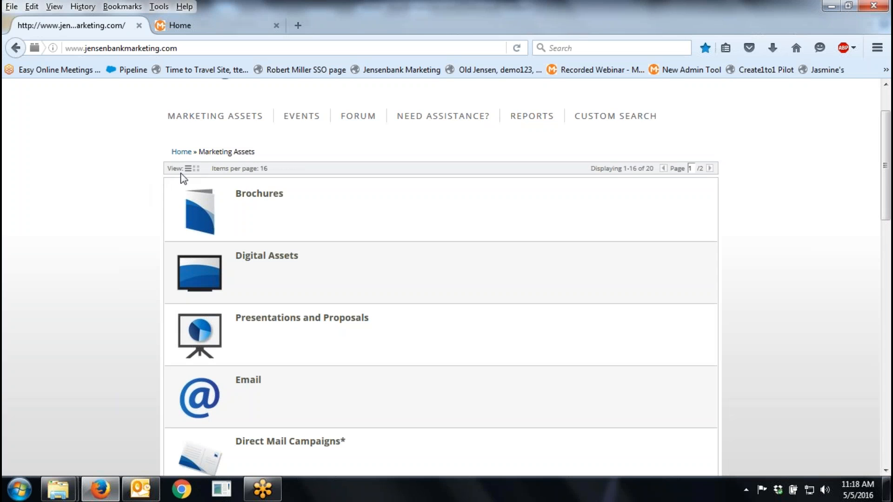
click(195, 169)
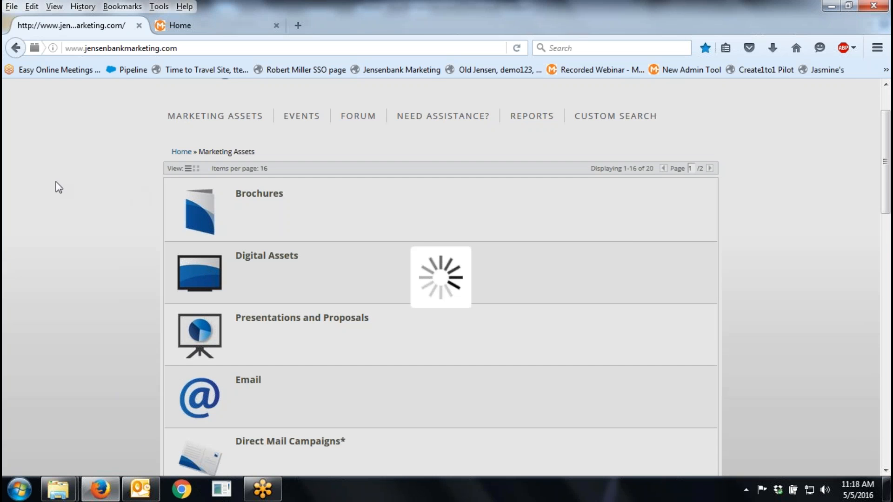
scroll(19, 226, up, 3)
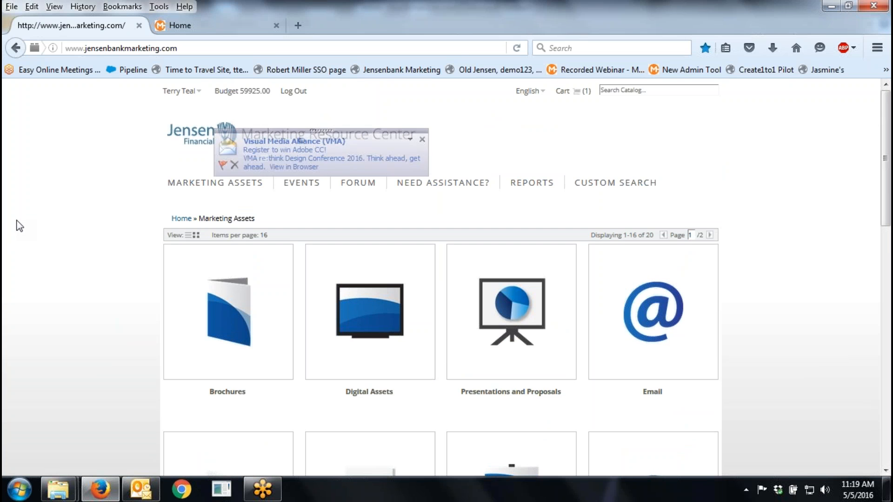
Dismiss the email notification and open the Brochures category in Marketing Assets.
click(423, 141)
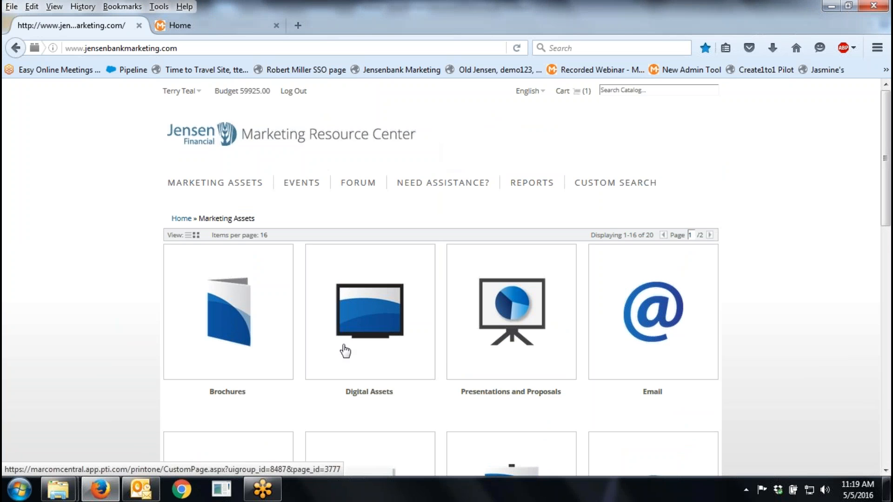
click(247, 319)
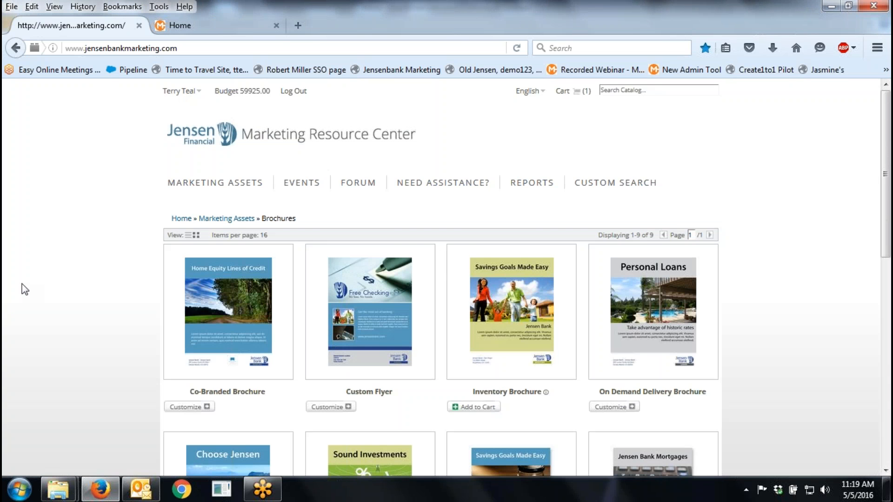
Dismiss the email notification and add 5 copies of the Inventory Brochure to the cart.
scroll(28, 325, down, 1)
scroll(29, 329, down, 3)
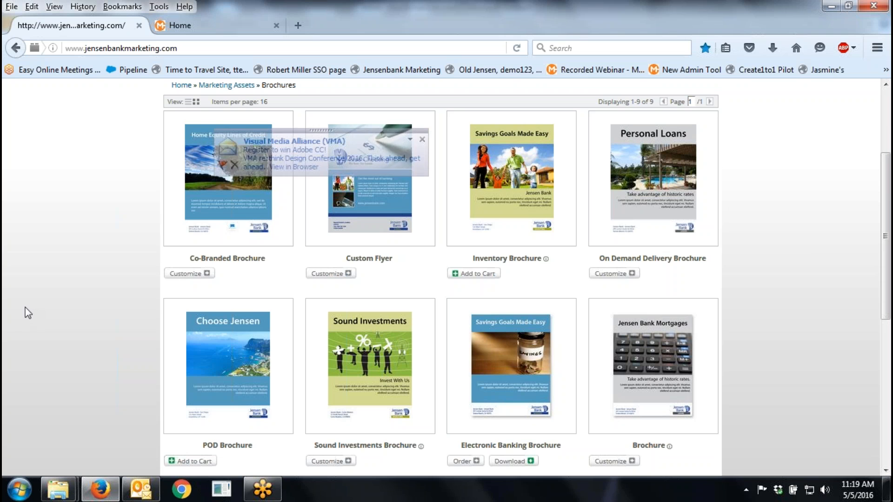
click(421, 139)
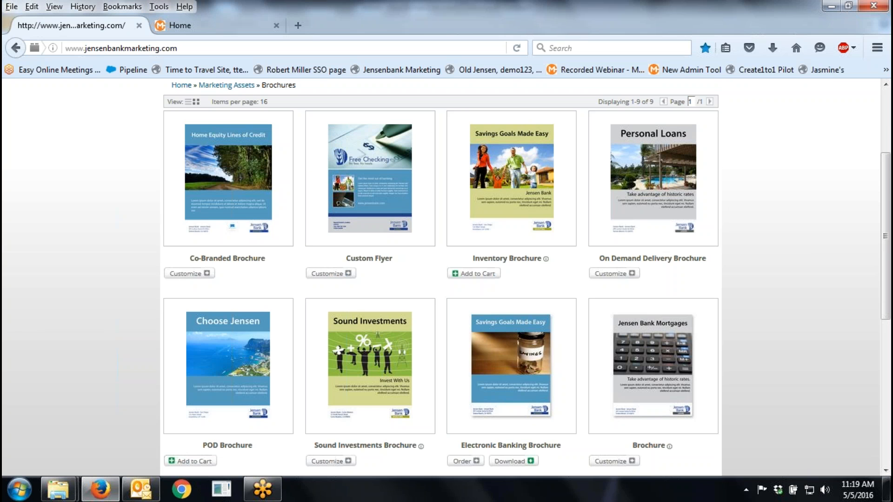
mouse_move(466, 275)
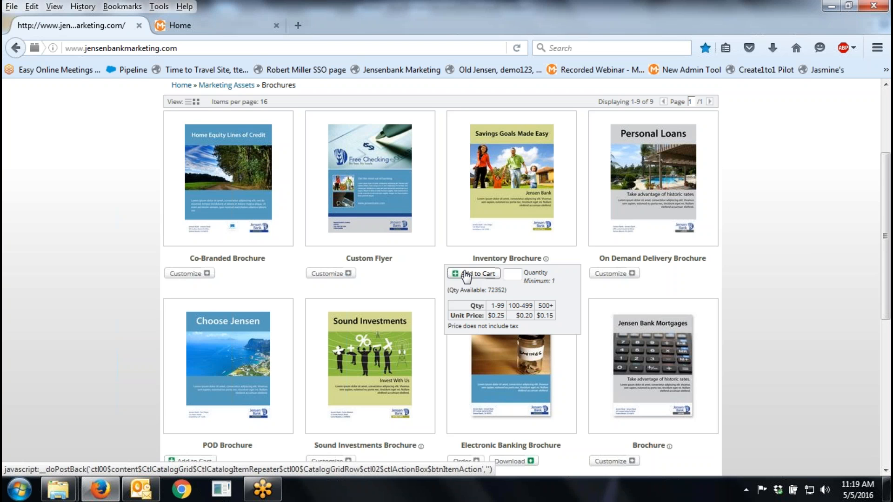
drag(487, 290, 504, 290)
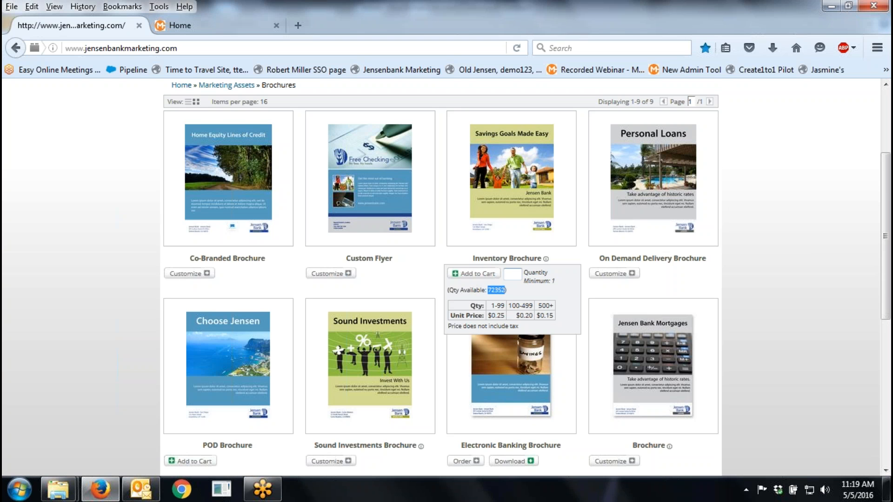
click(514, 274)
text(5)
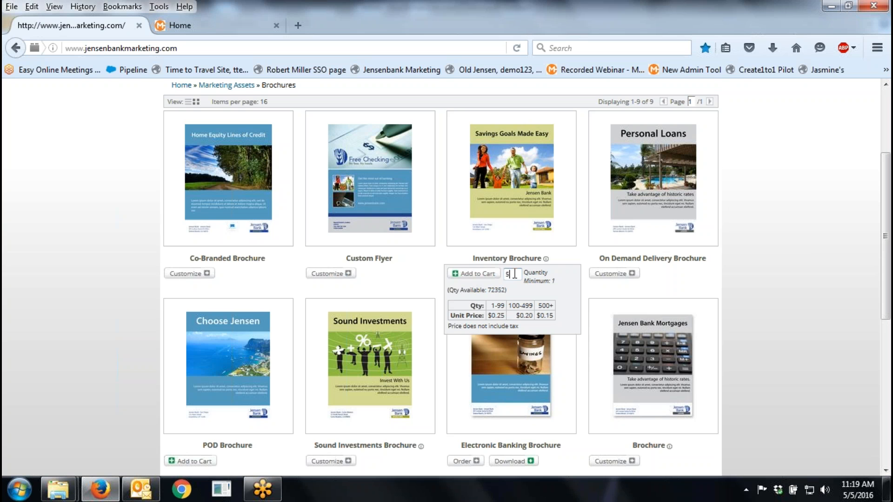
click(479, 274)
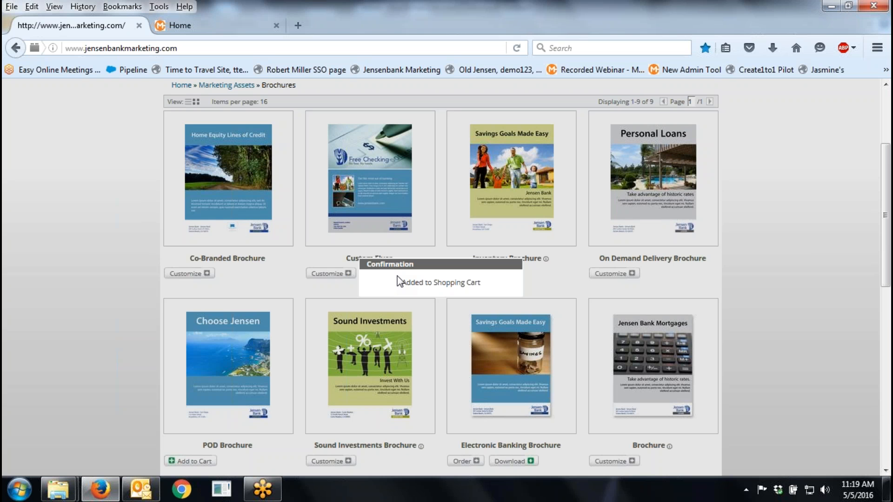
Add 100 copies of the POD Brochure to the cart.
scroll(727, 256, up, 3)
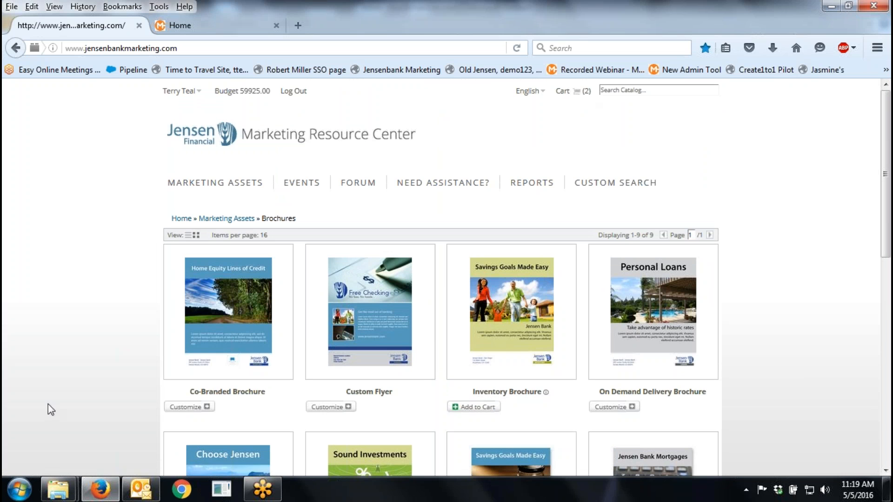
scroll(48, 392, down, 1)
scroll(52, 393, down, 3)
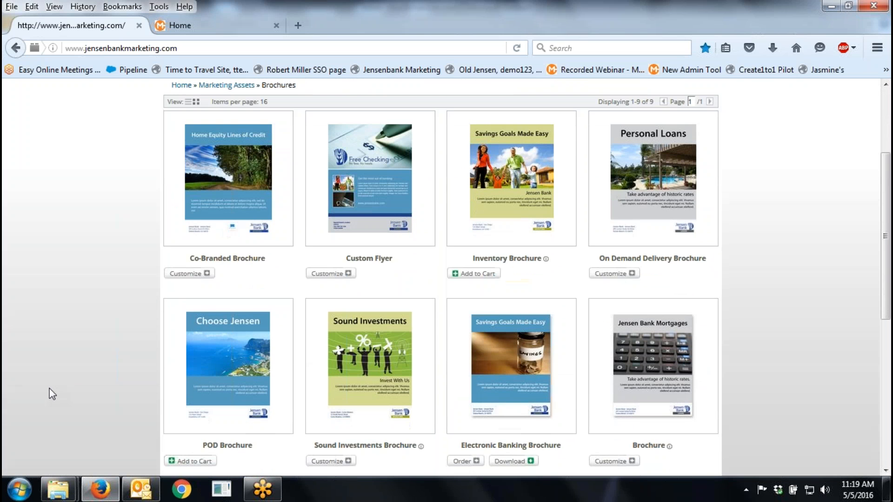
scroll(59, 427, down, 2)
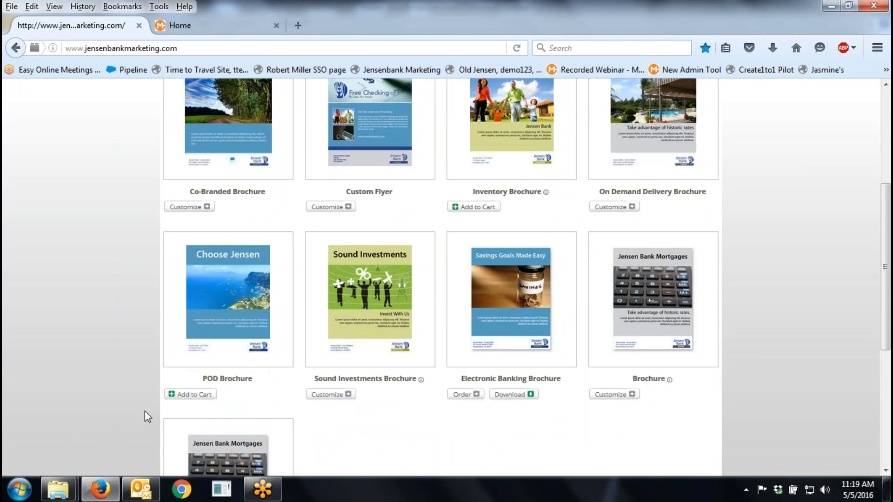
mouse_move(196, 327)
mouse_move(186, 395)
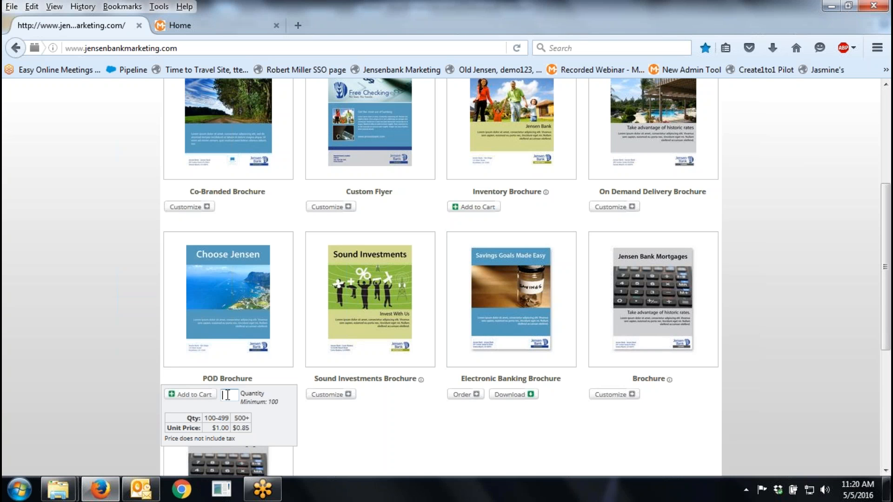
text(100)
click(188, 394)
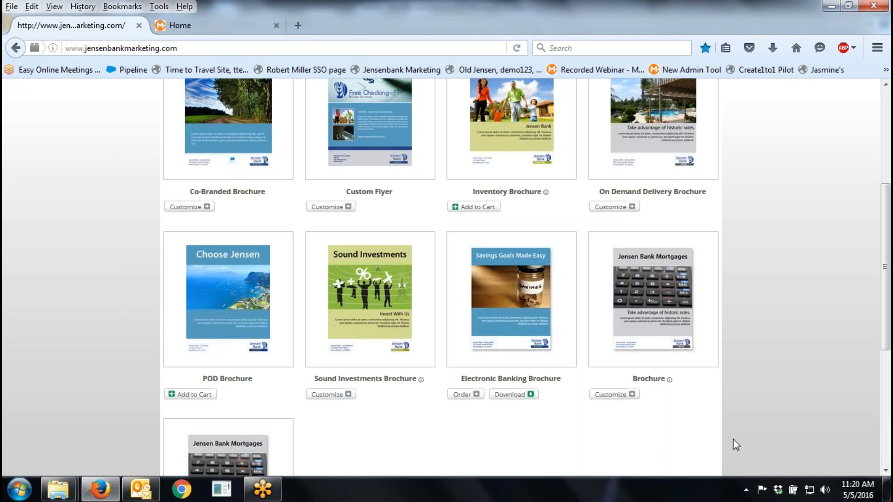
key(F5)
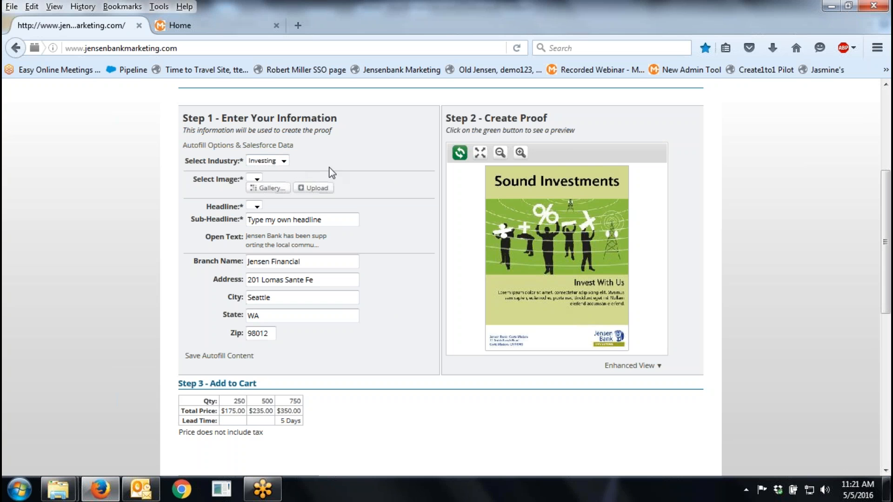
Set the brochure's industry to Banking, choose the Backyard Pool image from the gallery, and view the available headlines.
click(283, 162)
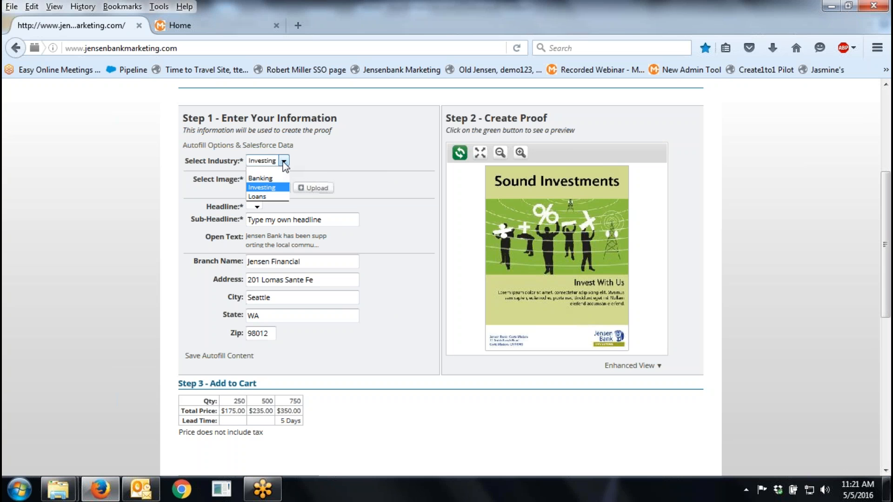
click(262, 178)
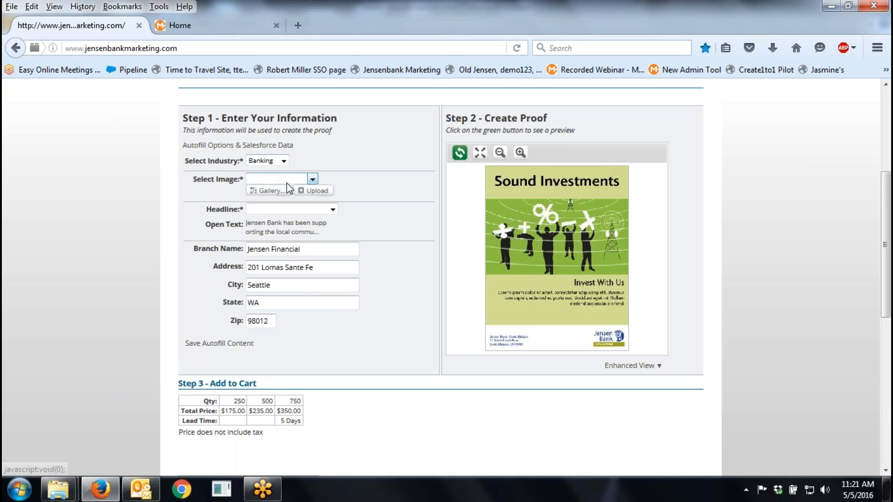
click(268, 190)
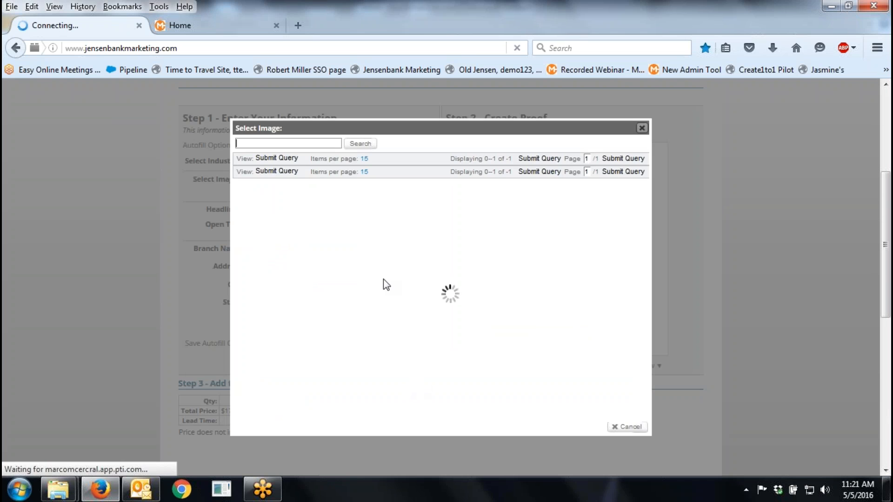
mouse_move(321, 241)
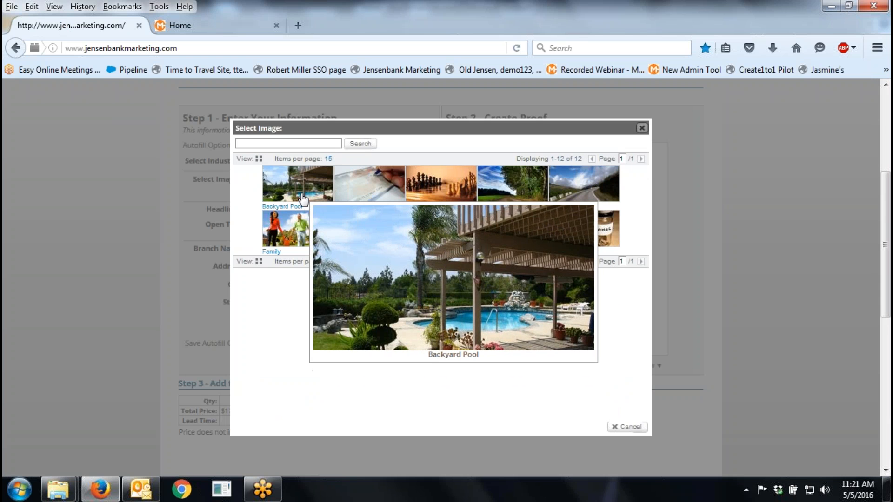
click(295, 197)
click(288, 210)
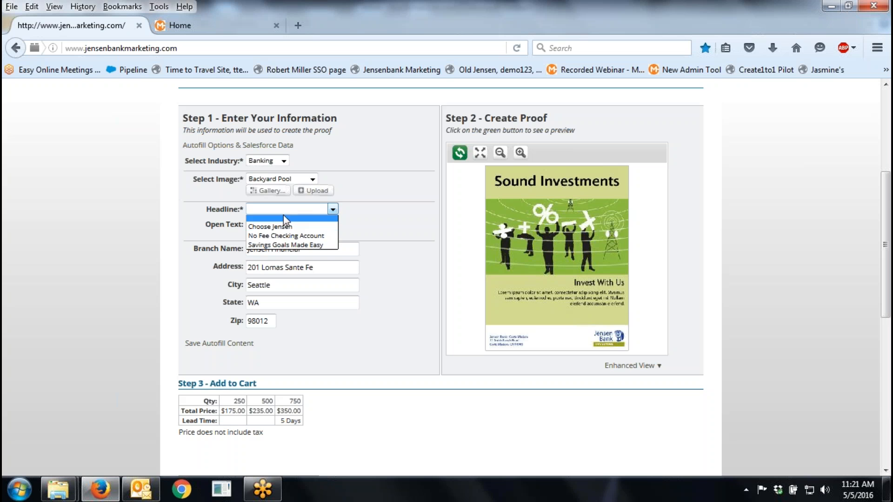
Set the brochure's industry to Investing and choose the Backyard Pool image from the gallery.
click(284, 161)
click(265, 189)
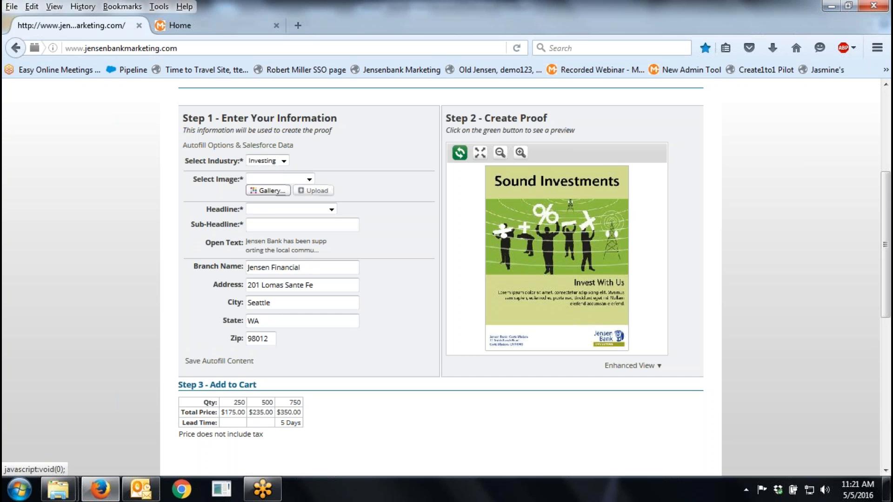
click(272, 190)
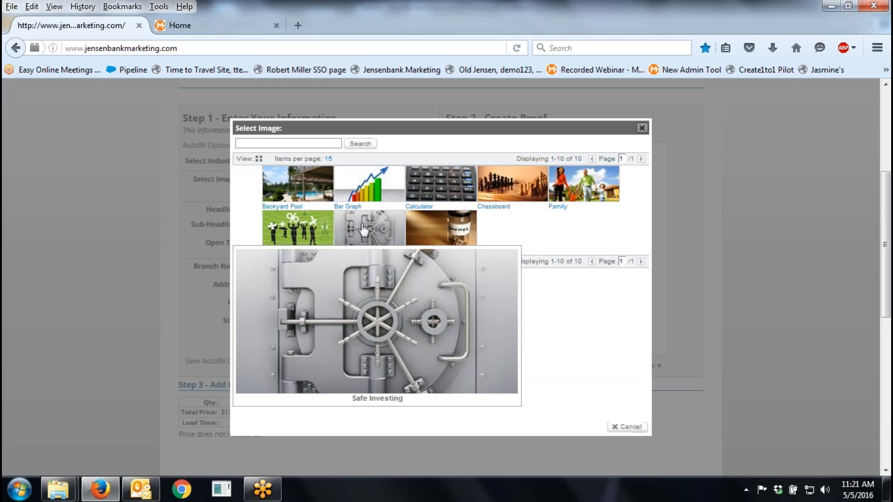
click(312, 194)
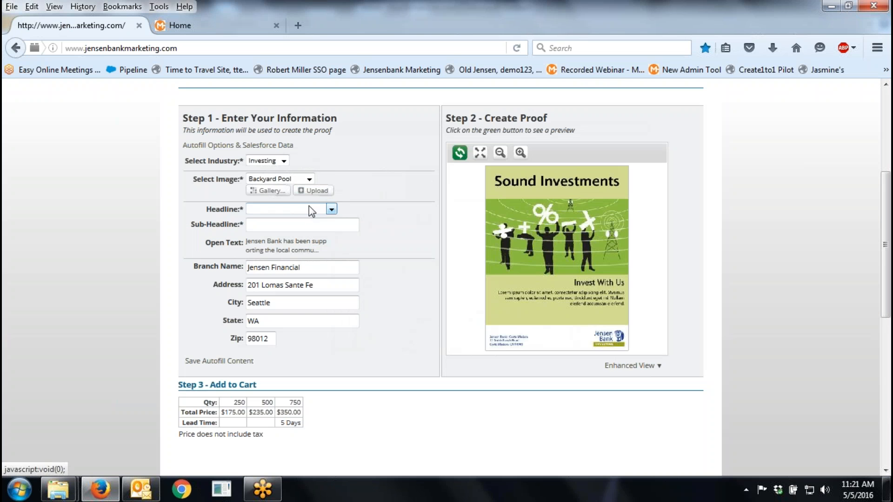
Set the headline to Sound Investments and the sub-headline to the suggested "Open up a new window".
click(306, 208)
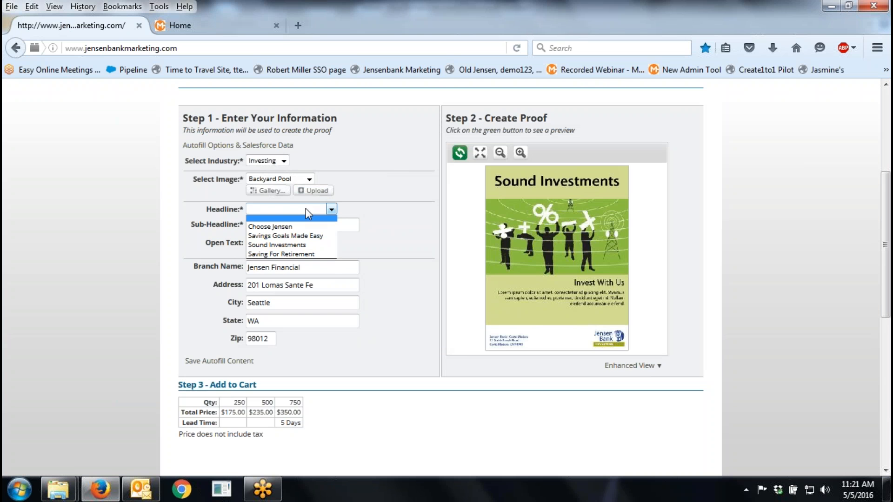
click(275, 245)
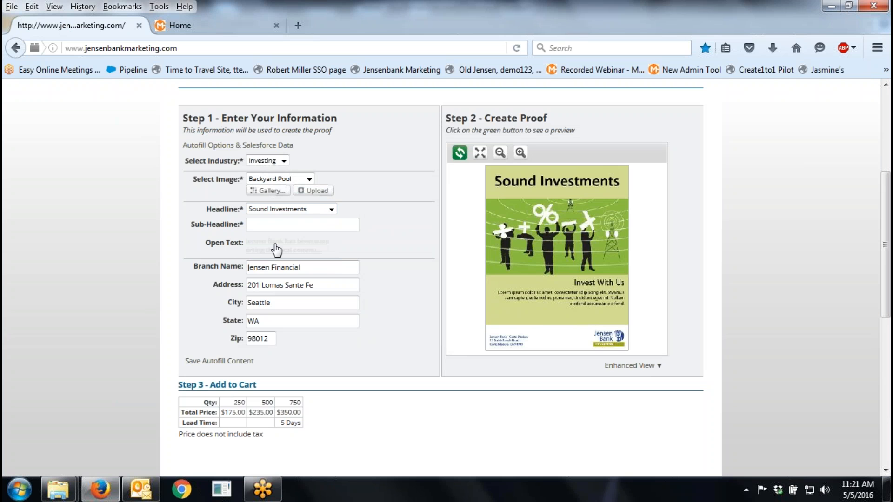
click(266, 224)
click(265, 224)
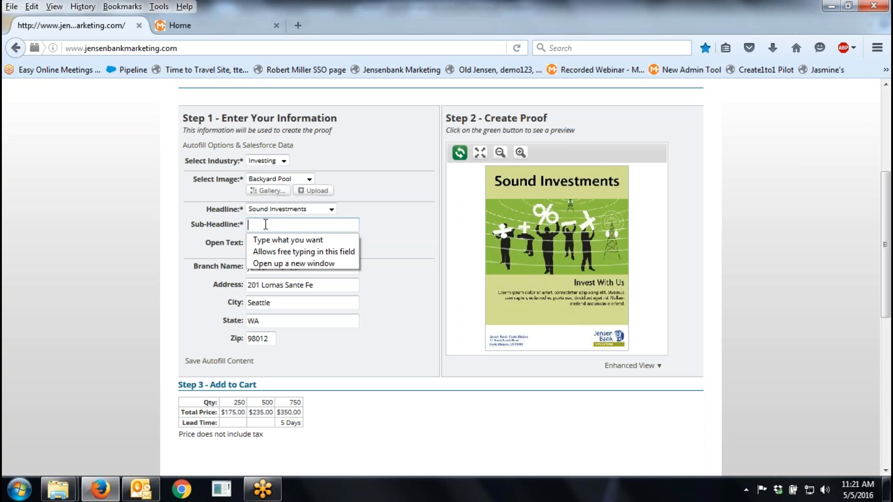
click(289, 264)
Append "Start investing for your children's college plan today" to the end of the brochure's open text.
click(354, 250)
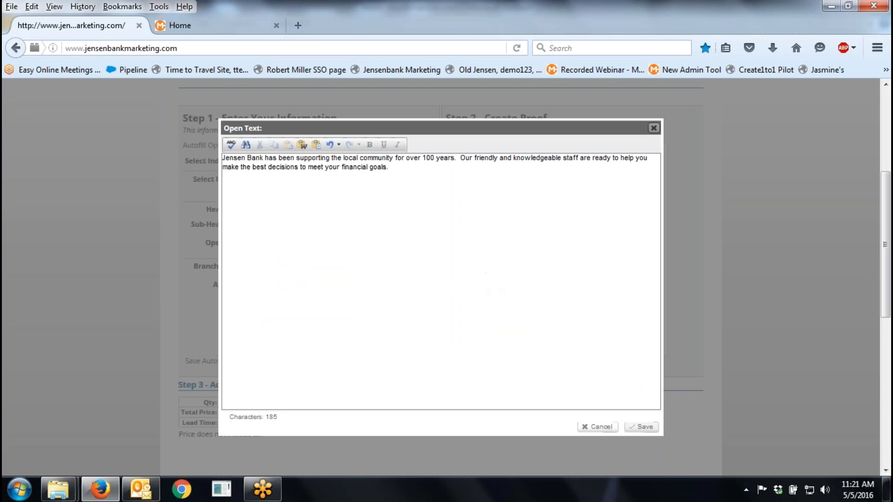
click(420, 172)
text(Start invest)
text(ing for you)
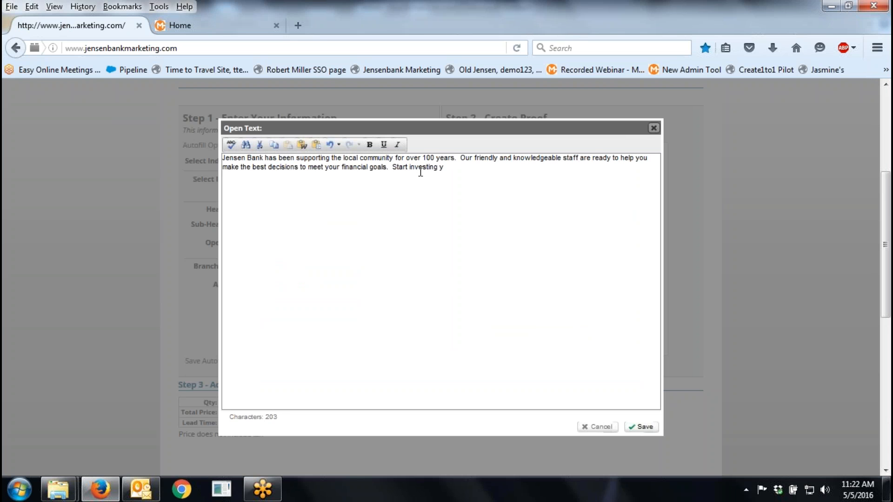
text(r c)
key(BackSpace)
text(wi)
key(BackSpace)
key(BackSpace)
text(children)
text('s co)
text(inv)
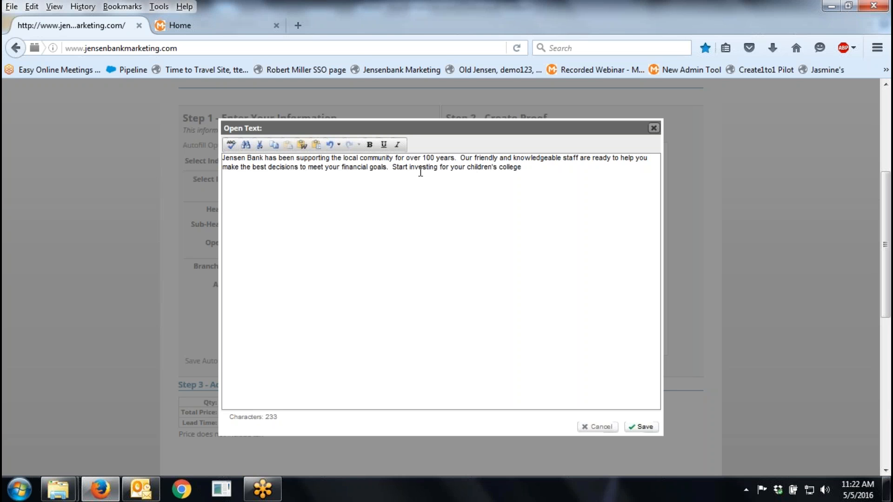
text(n today)
Make "children's college" bold, italic and underlined in the saved open text, and generate the brochure proof.
drag(467, 167, 520, 167)
click(383, 145)
click(369, 145)
click(397, 145)
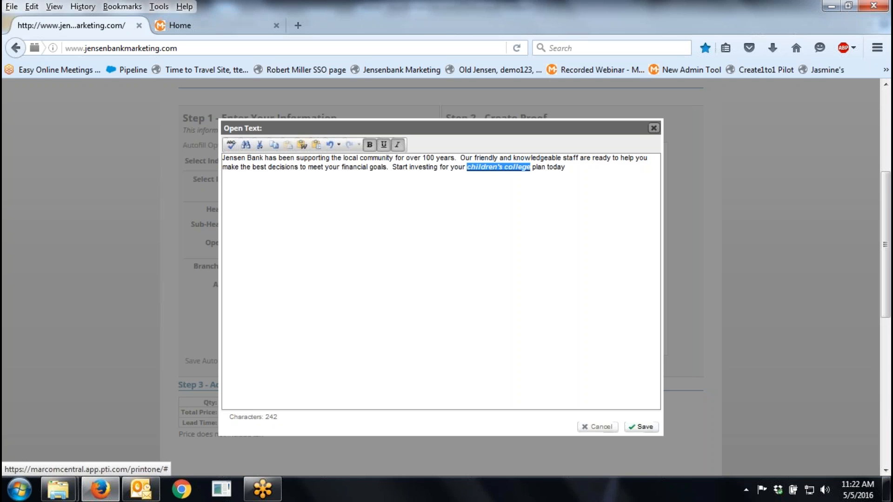
click(634, 428)
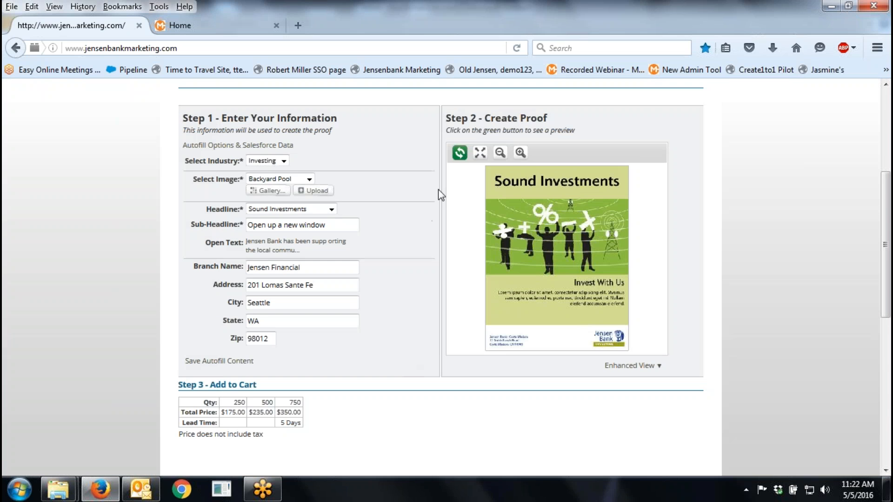
click(455, 158)
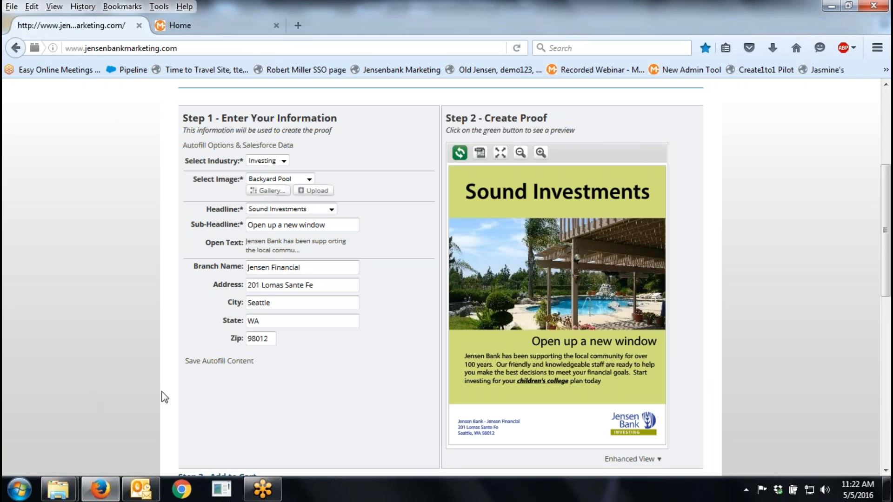
click(205, 369)
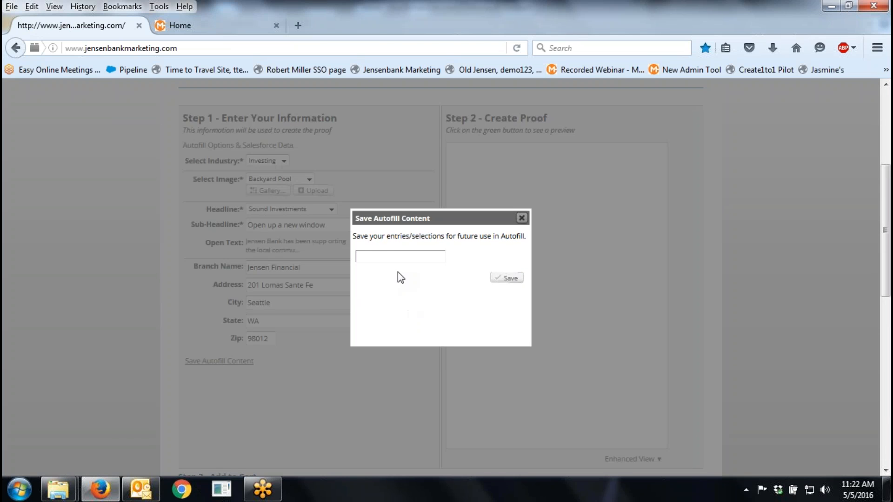
click(393, 255)
text(TEst)
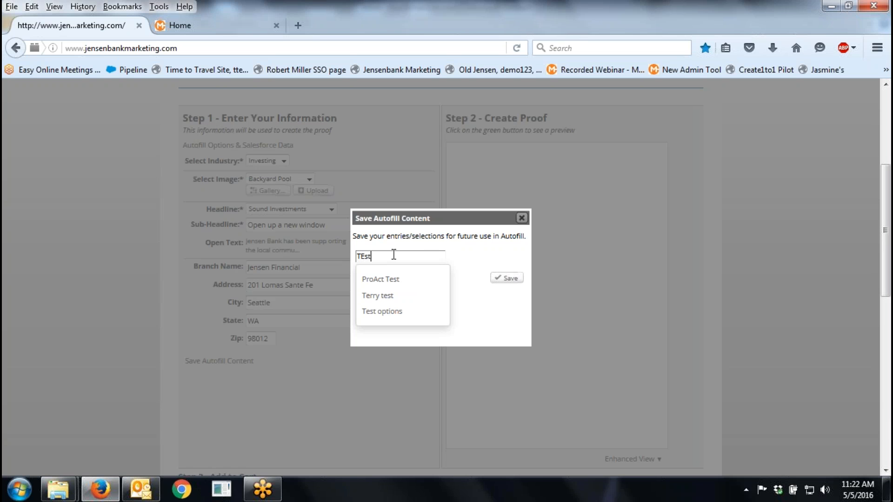
key(BackSpace)
key(BackSpace)
key(BackSpace)
key(BackSpace)
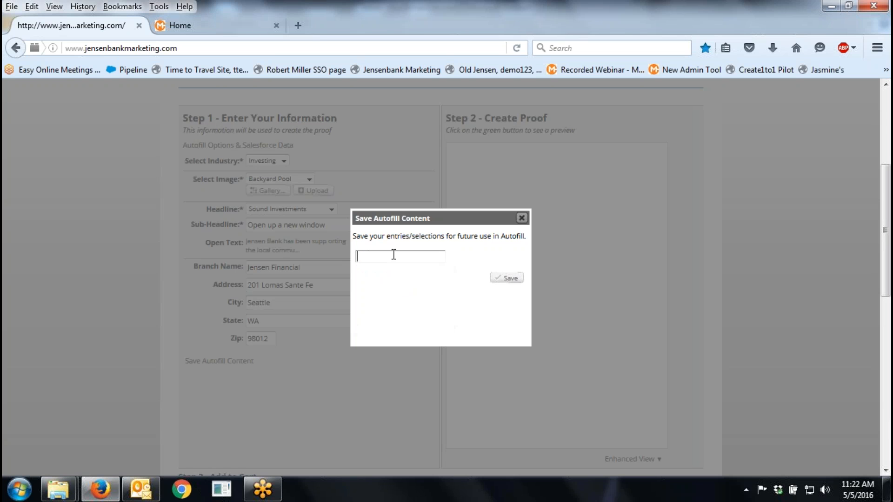
click(521, 218)
Examine the list of saved autofill content and close it.
click(237, 149)
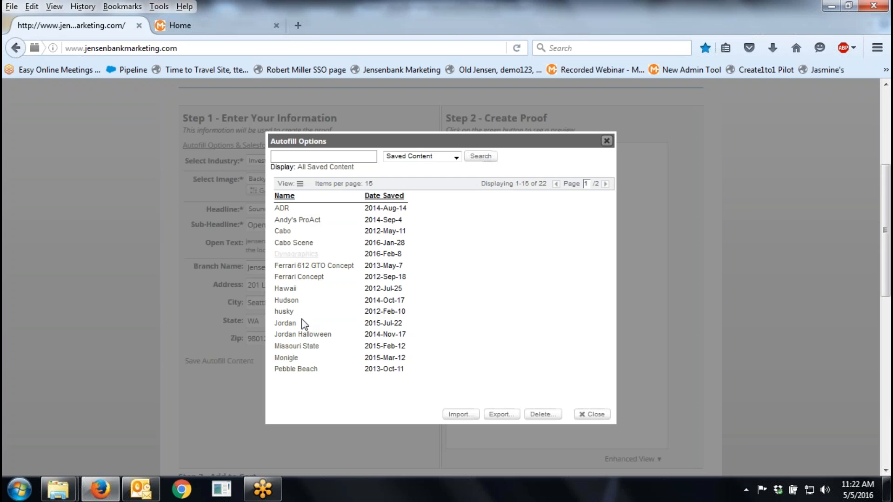
click(596, 414)
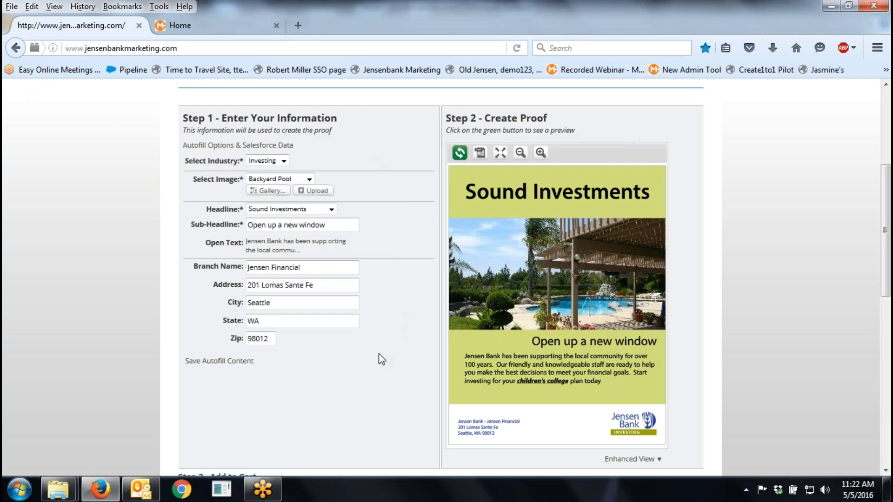
Upload Sailboat.JPG from the Demo Pics folder as the brochure's image.
click(307, 191)
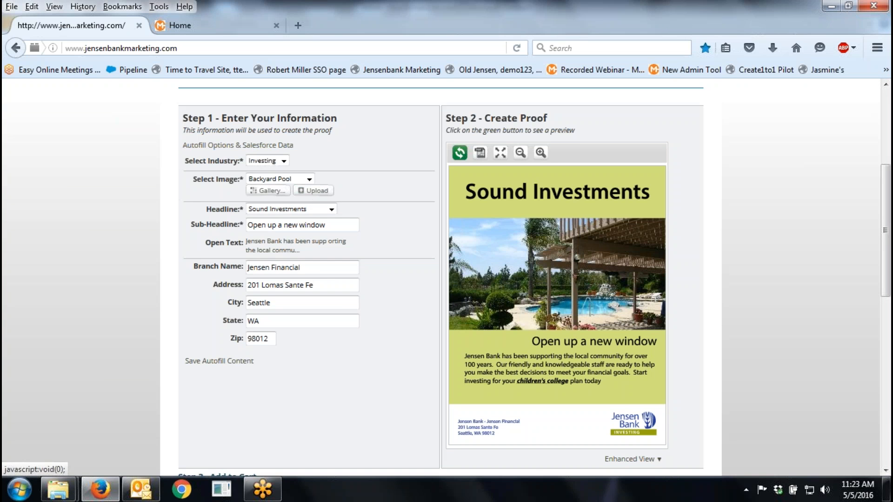
click(313, 192)
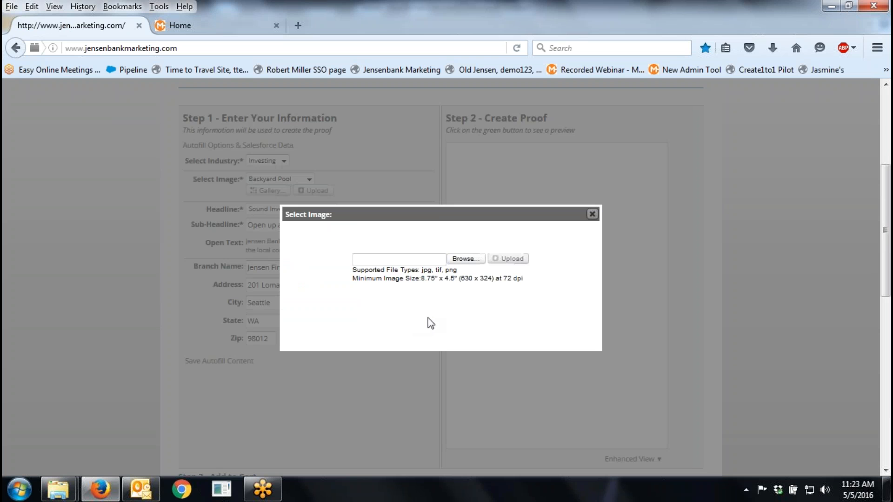
click(463, 259)
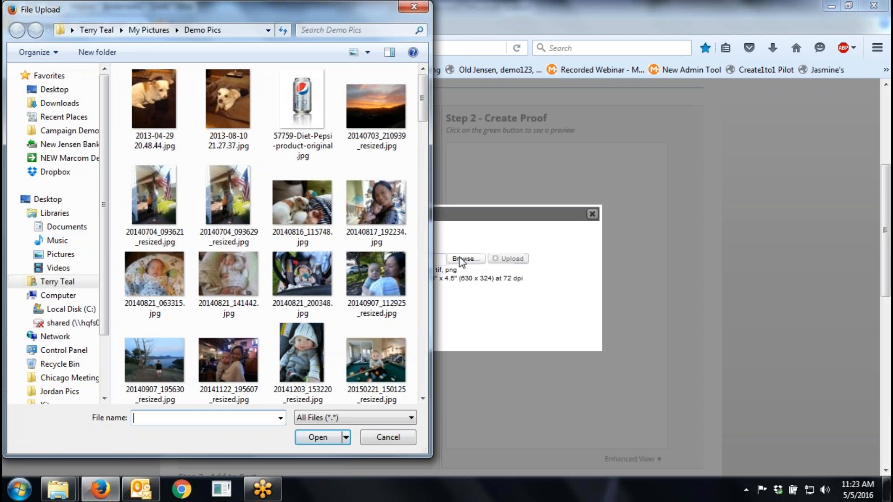
drag(423, 106, 434, 372)
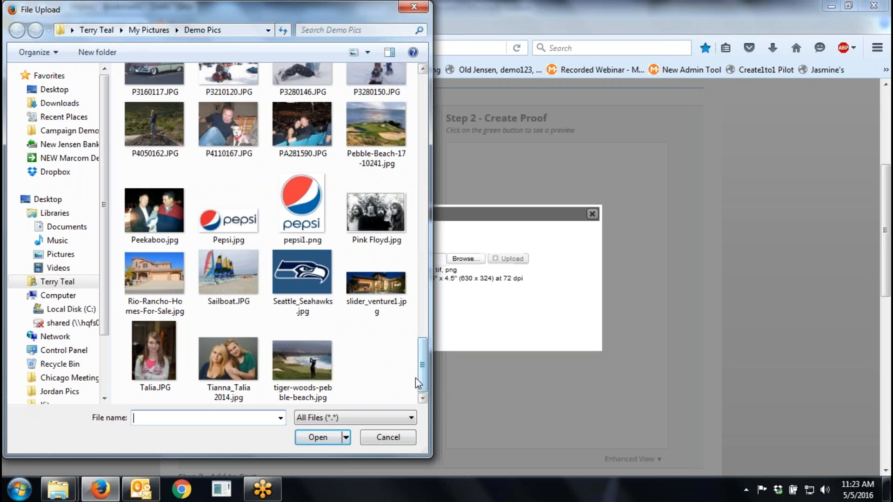
click(228, 275)
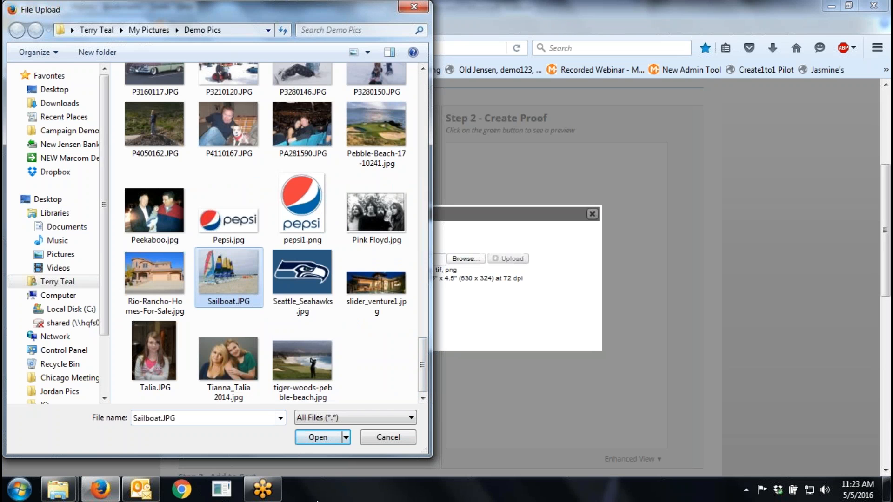
click(313, 438)
click(507, 259)
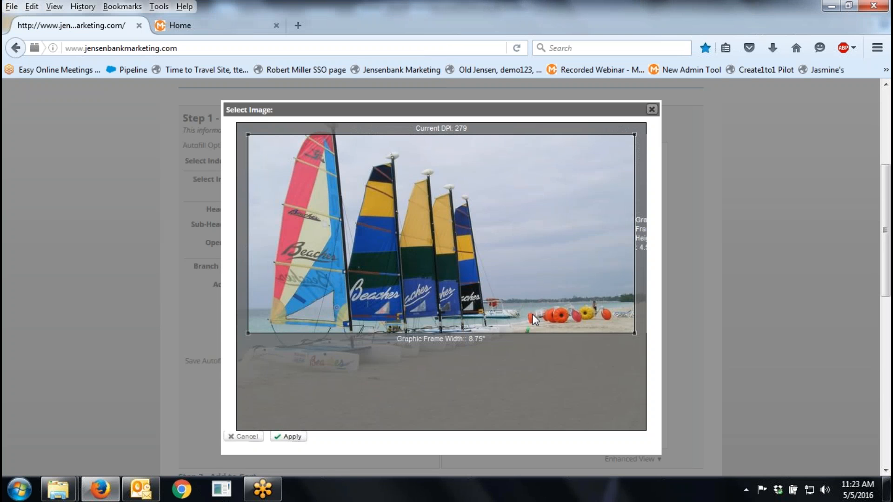
Crop the sailboat image to the boat hulls and lower sails, save it, and regenerate the brochure proof.
mouse_move(433, 188)
mouse_down()
mouse_move(420, 217)
mouse_move(439, 208)
mouse_move(433, 191)
mouse_up()
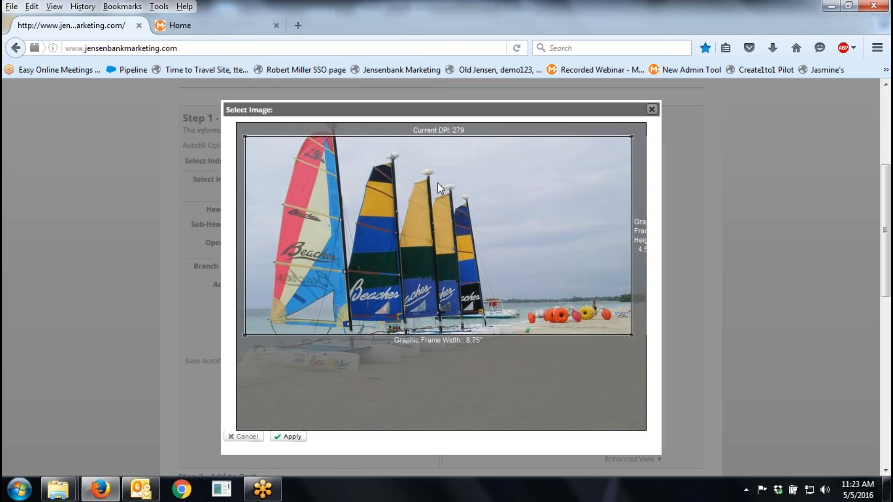
drag(630, 136, 379, 253)
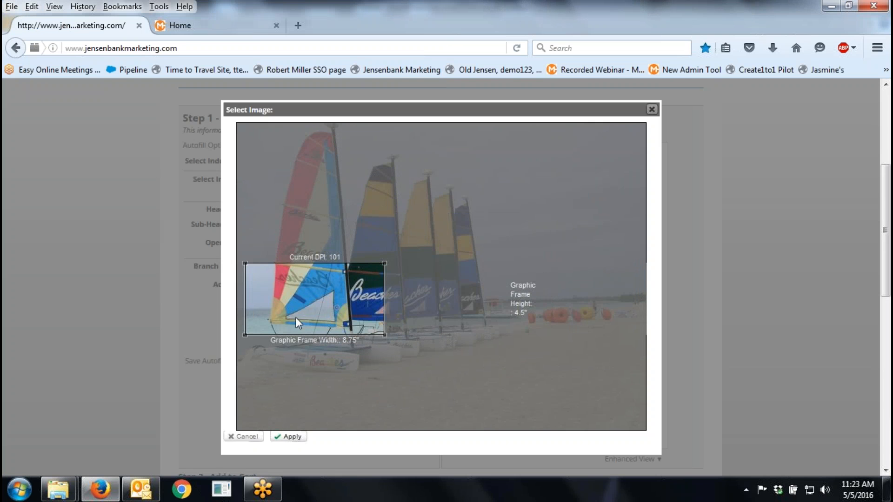
drag(297, 306, 378, 337)
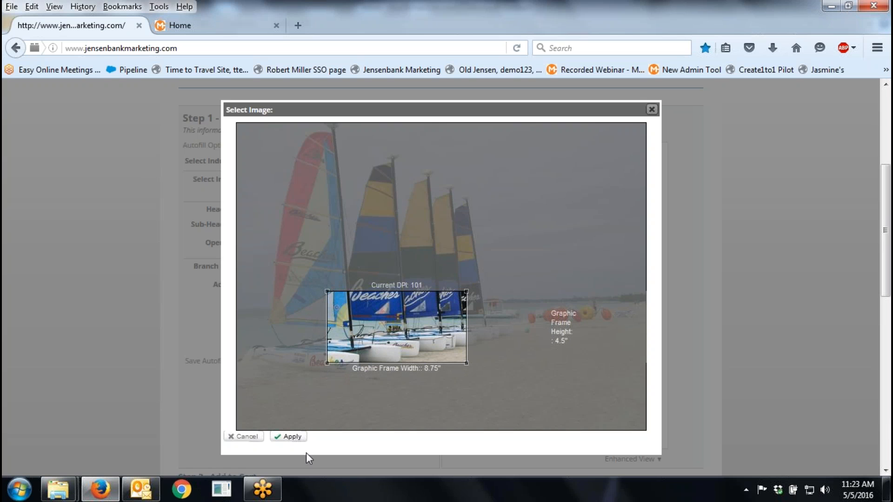
click(289, 436)
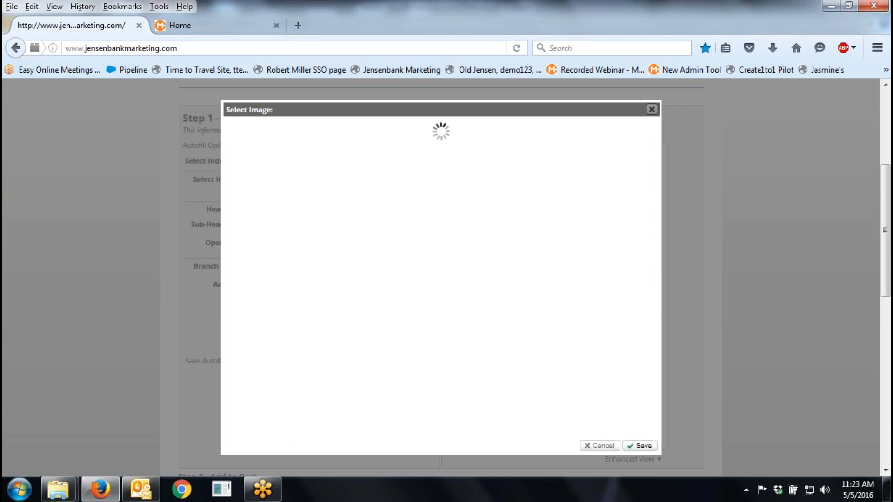
click(631, 398)
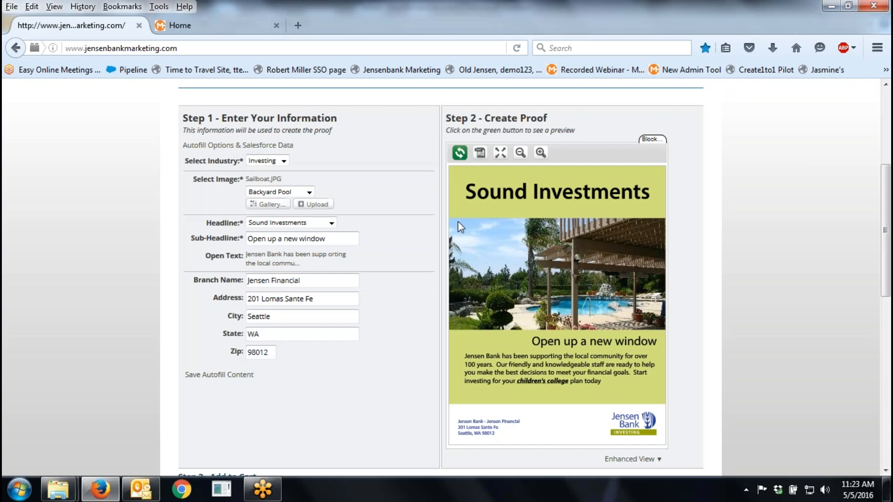
click(459, 152)
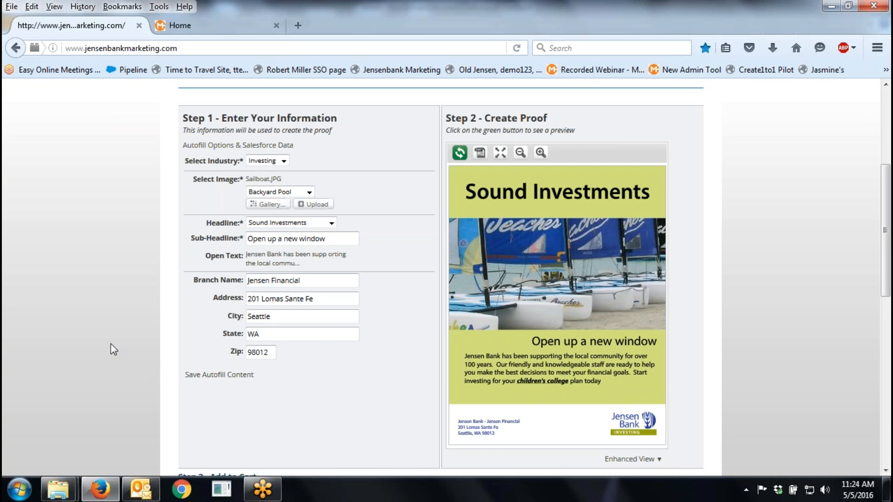
Examine the brochure's digital delivery formats, selecting JPG Image and PNG Image, and close them without downloading or emailing.
scroll(111, 346, down, 5)
scroll(111, 345, down, 3)
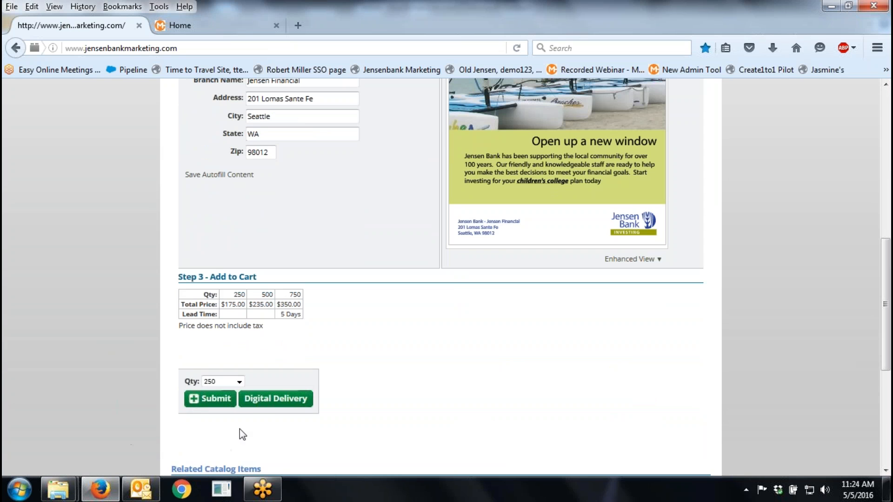
click(275, 400)
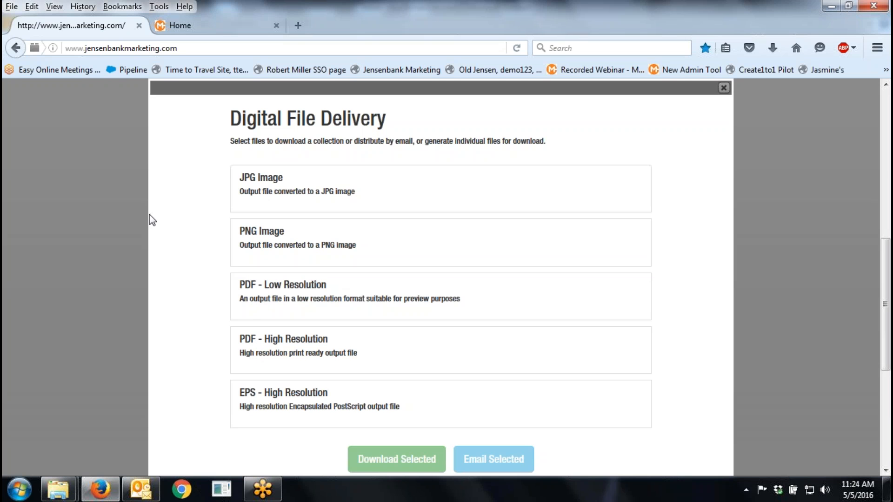
click(246, 190)
click(259, 246)
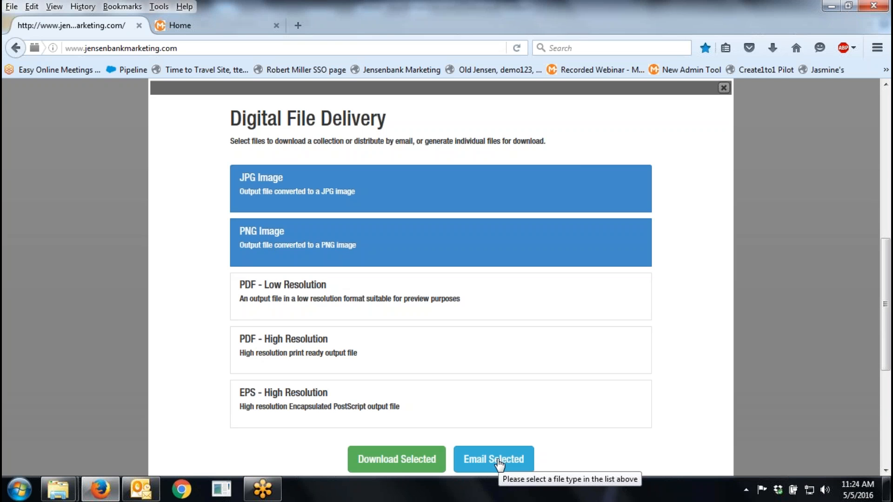
click(724, 89)
Submit the Sound Investments Brochure to the cart with a quantity of 250 and proceed to checkout.
click(204, 400)
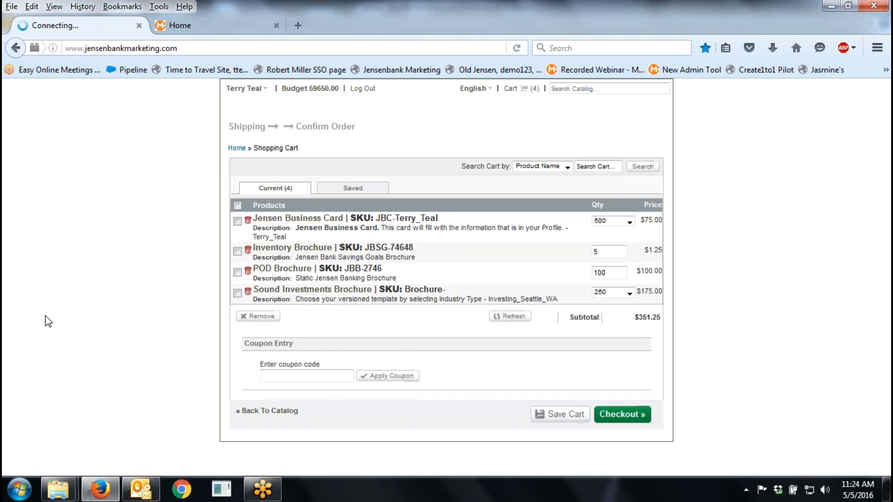
scroll(45, 321, down, 3)
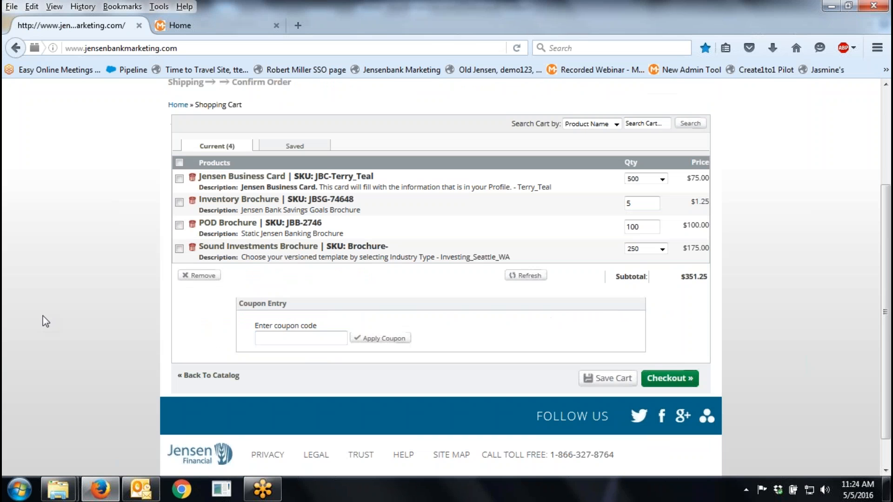
click(670, 380)
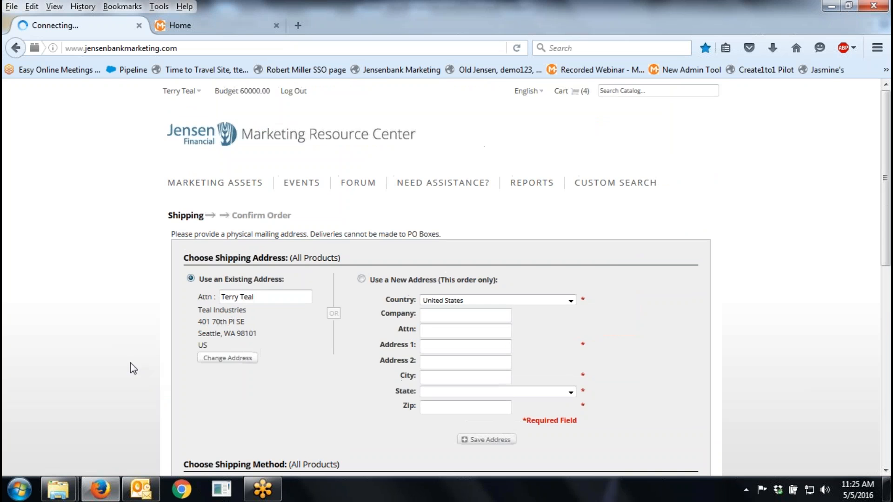
Check the shipping method choices for all products without picking one, keep the existing address, and continue to billing.
scroll(43, 334, down, 5)
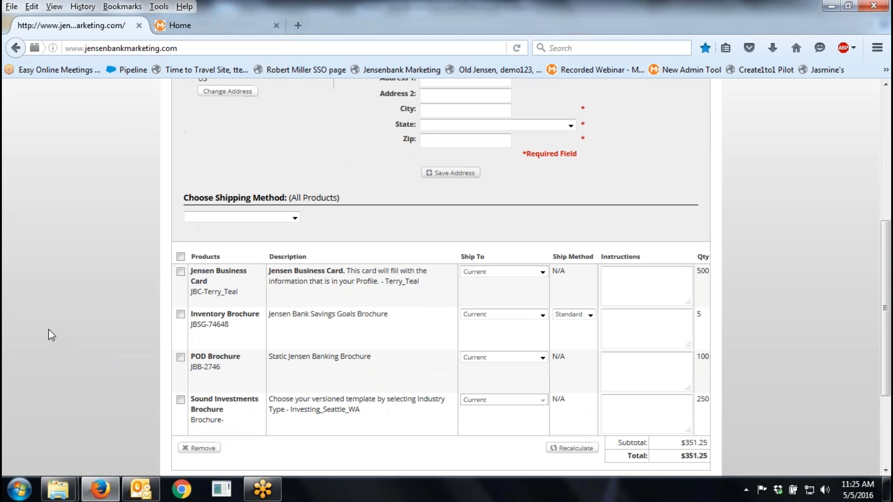
scroll(49, 331, down, 2)
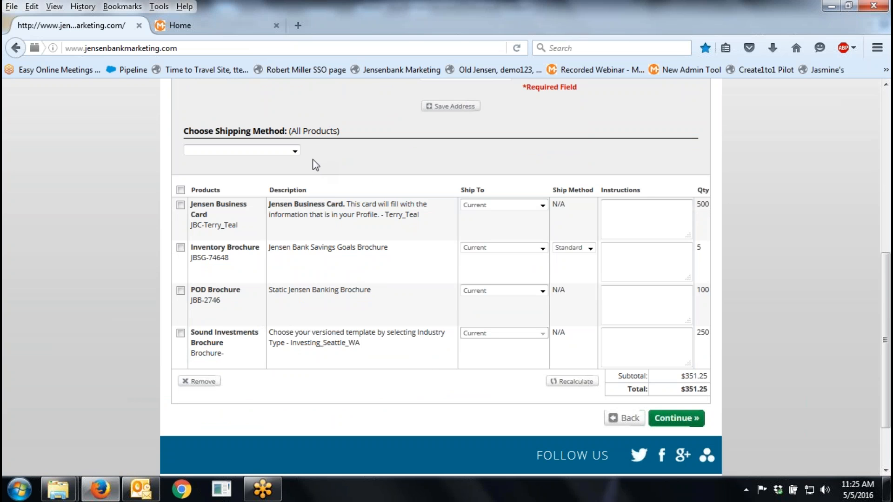
click(296, 151)
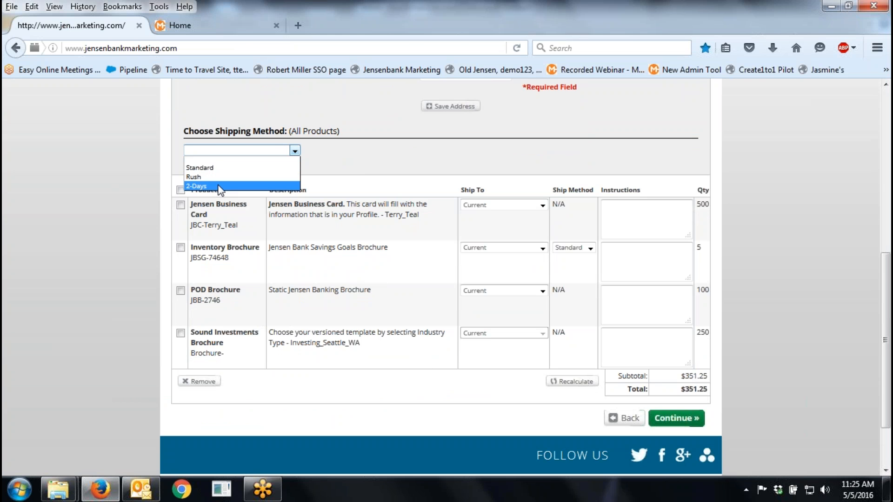
click(346, 158)
click(670, 415)
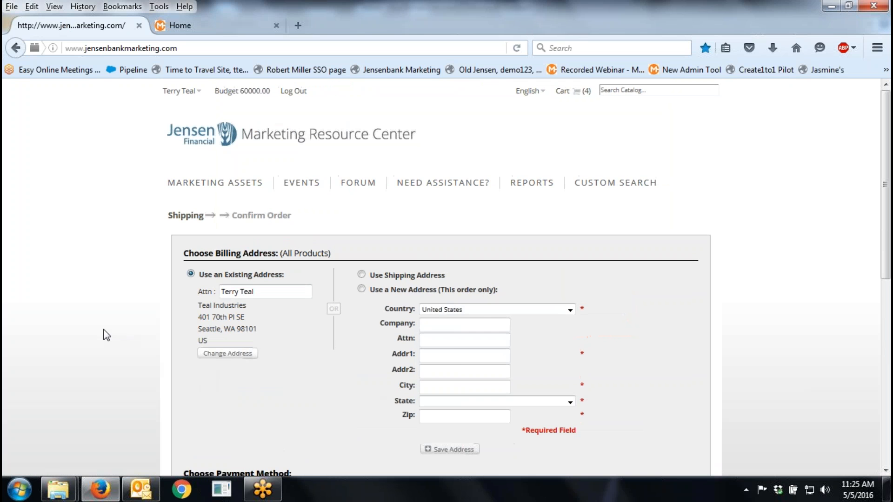
Assign the 745211 - Accounting Department cost center to all products.
scroll(111, 326, down, 4)
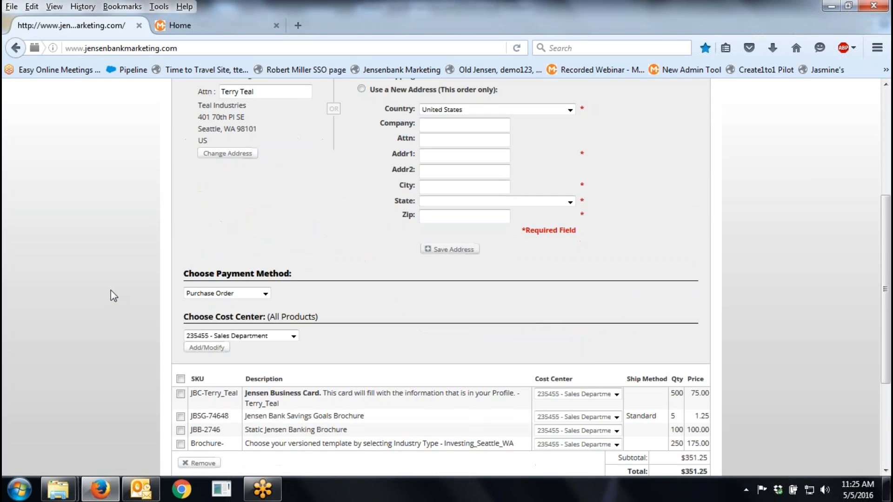
scroll(111, 290, down, 2)
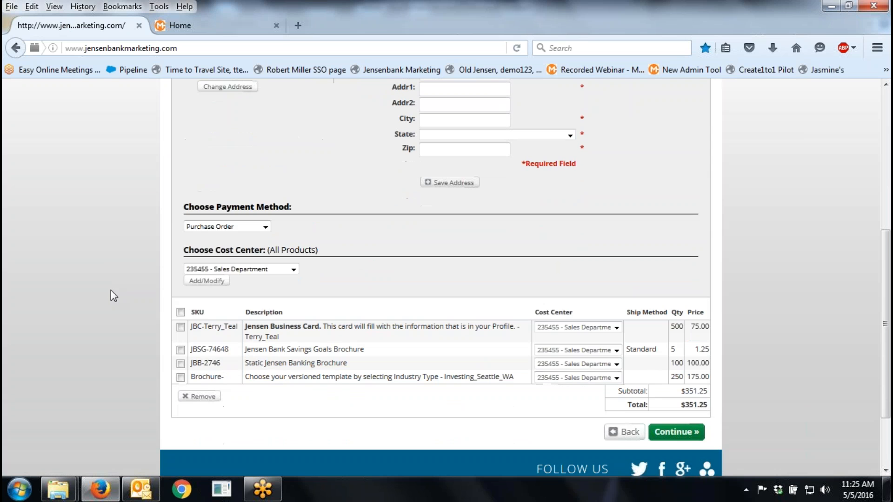
click(293, 271)
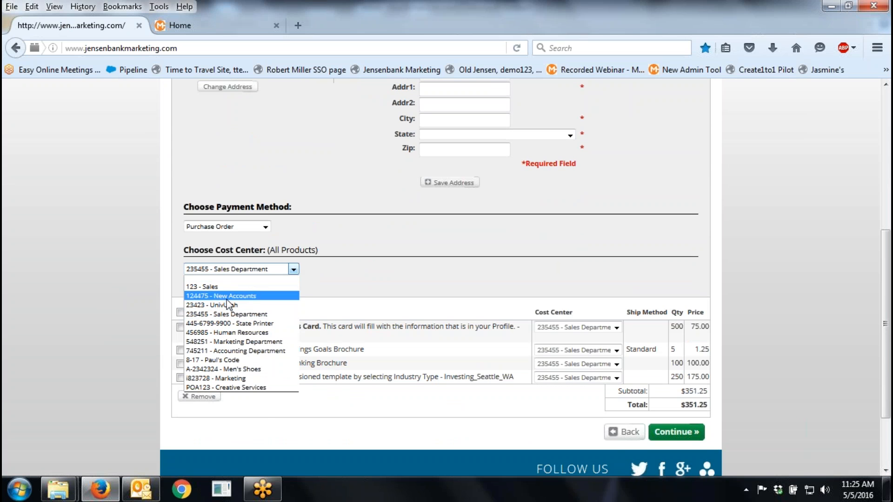
click(250, 351)
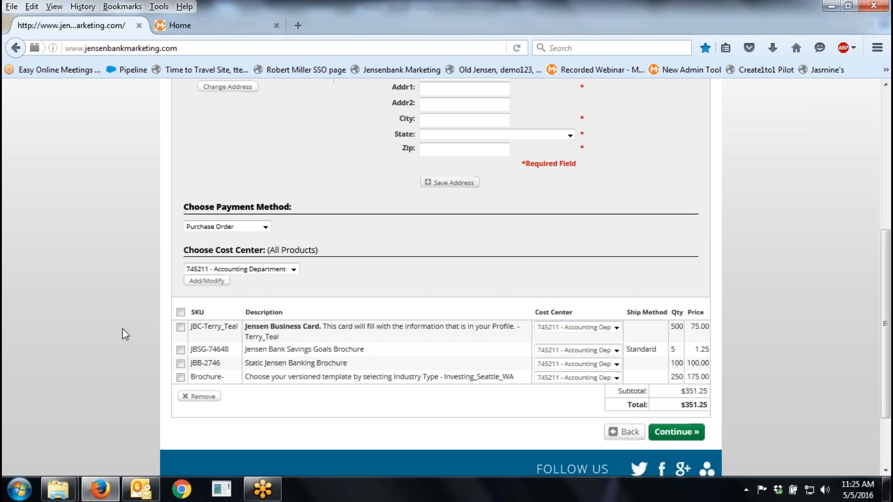
Set the Savings Goals Brochure's cost center to 123 - Sales and the Sound Investments Brochure's to 548251 - Marketing Department, and continue.
scroll(124, 332, down, 2)
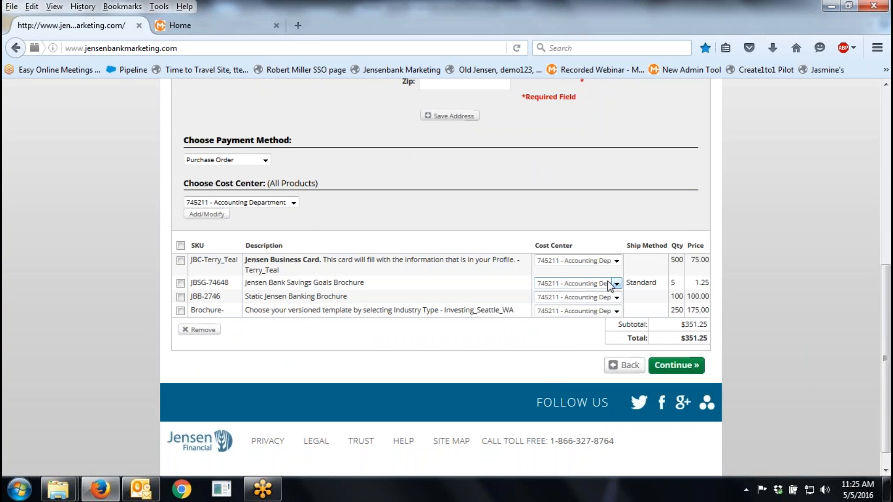
click(616, 285)
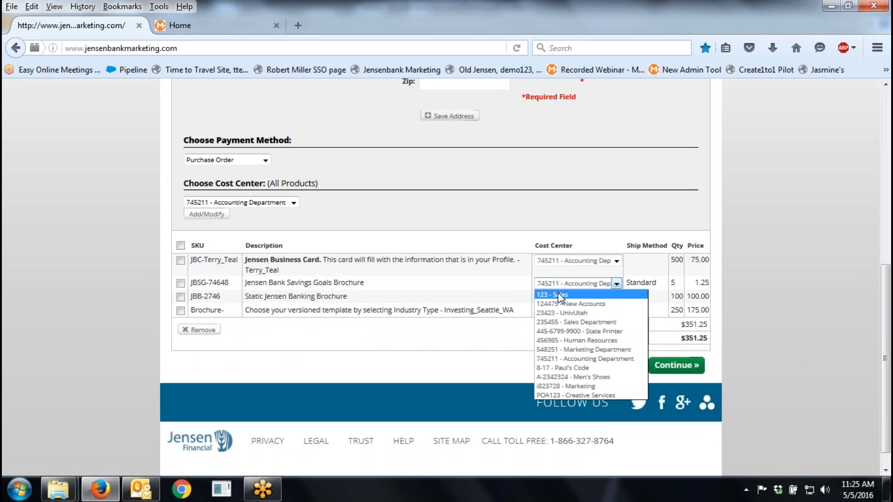
click(560, 297)
click(616, 310)
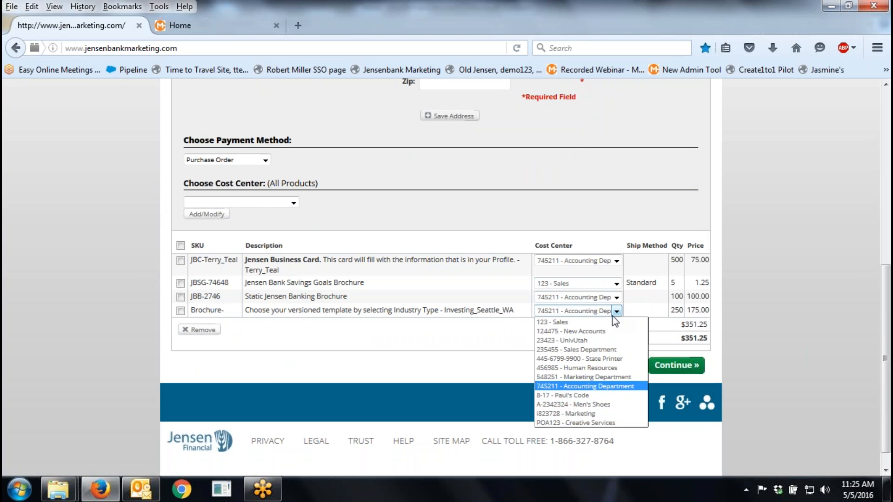
click(593, 377)
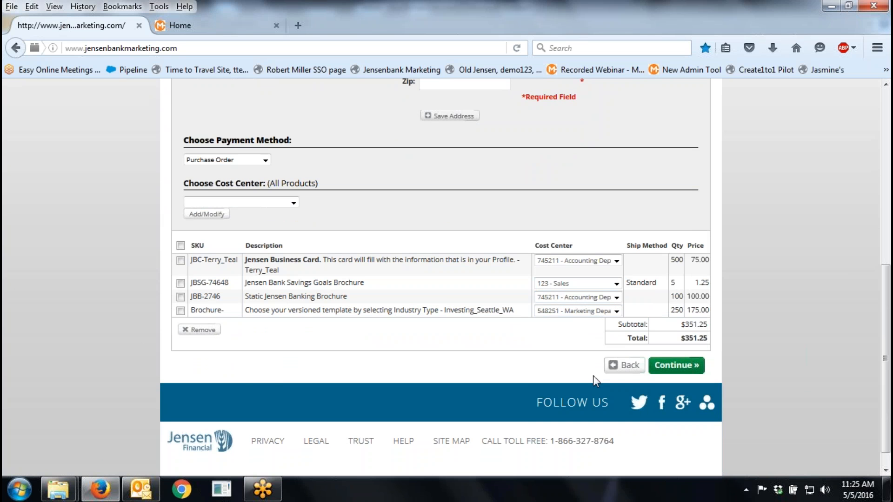
click(675, 367)
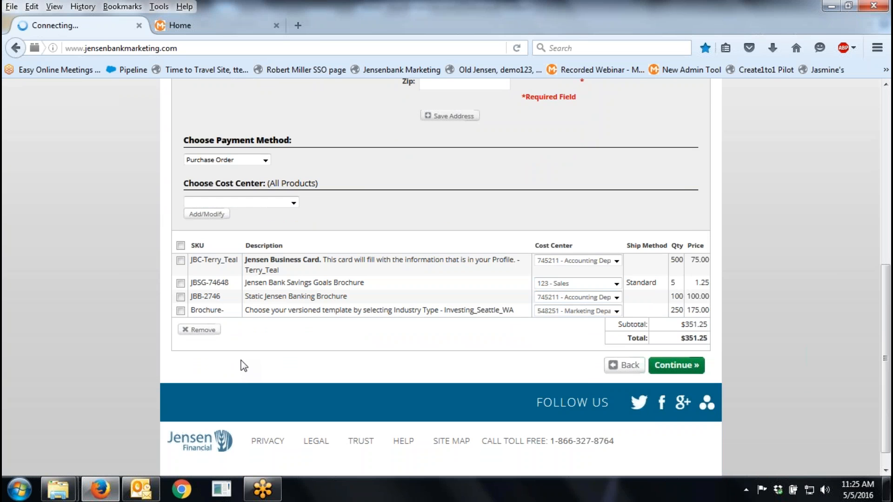
Review the items on the order confirmation and approve the contents of the order.
scroll(77, 356, down, 5)
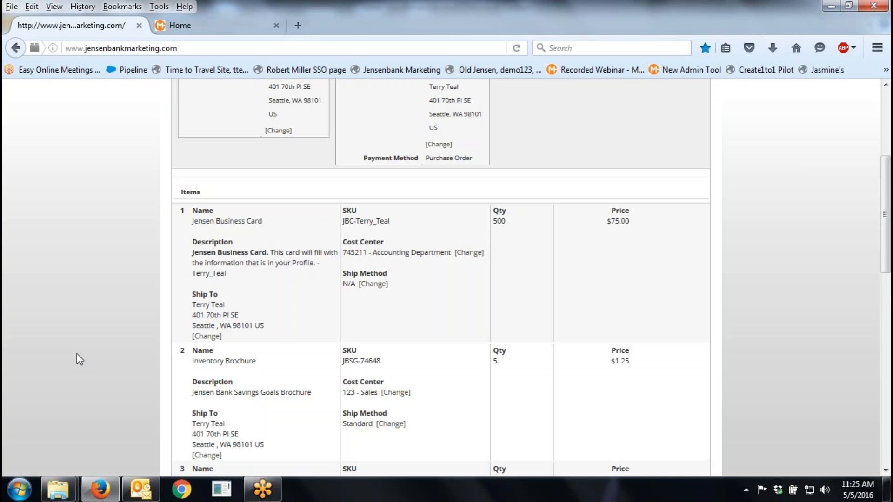
scroll(77, 351, down, 1)
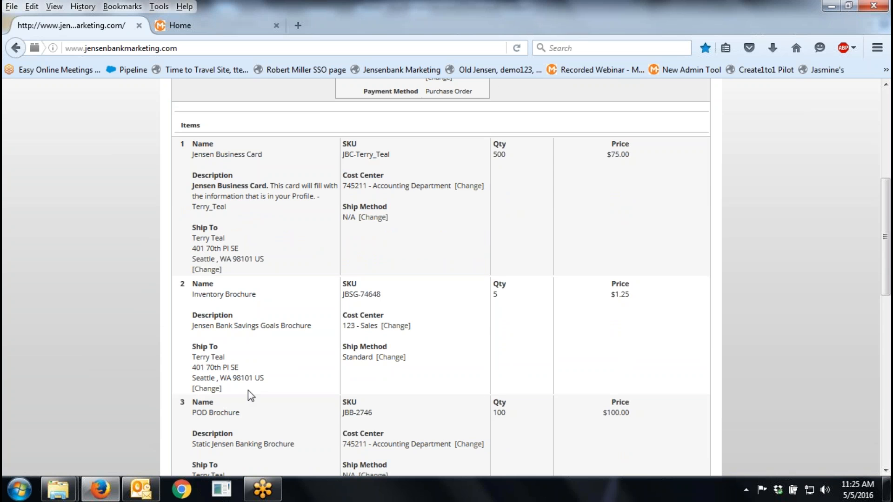
scroll(247, 389, down, 6)
scroll(257, 330, down, 4)
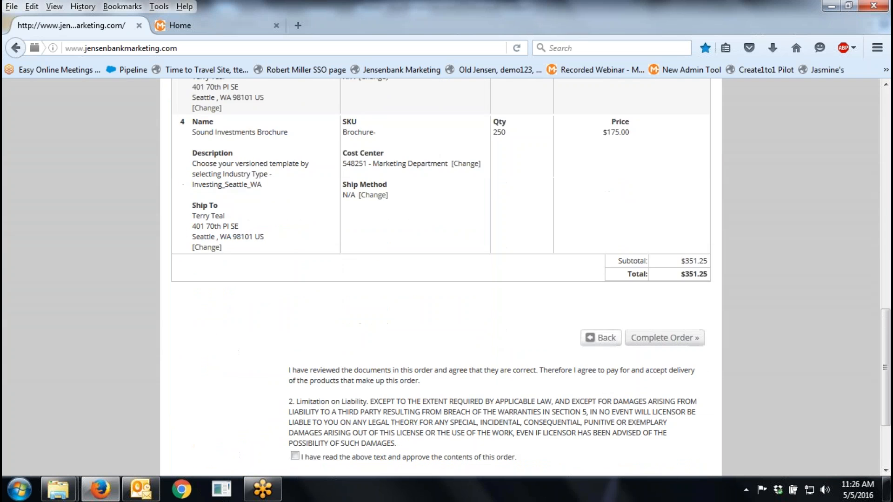
click(294, 388)
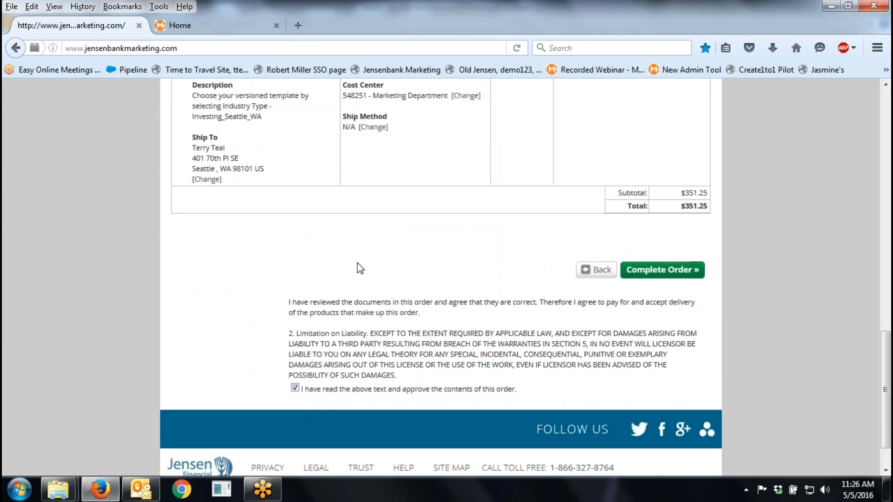
Complete the order, dismiss the order e-mail notification, and return to the Marketing Resource Center home page.
click(639, 274)
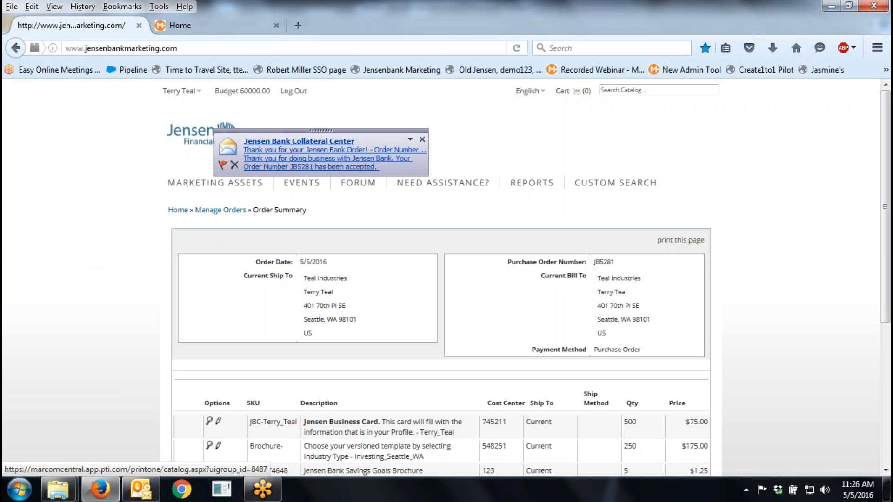
click(423, 141)
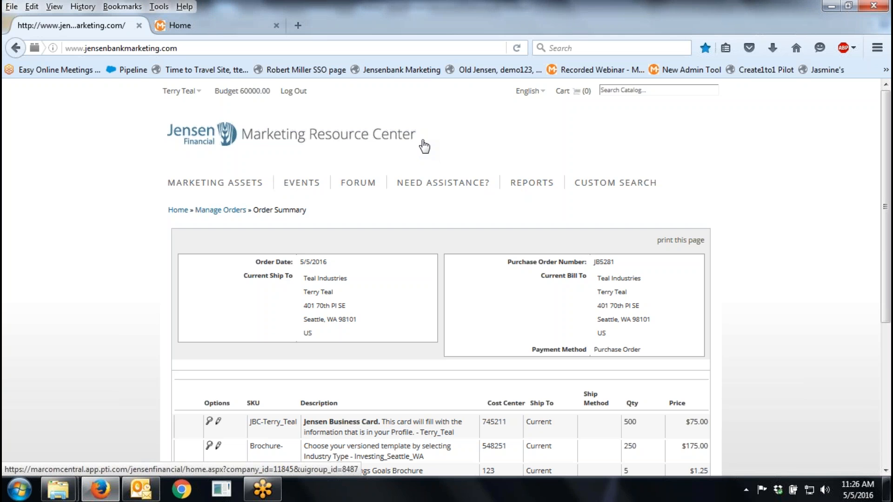
click(264, 137)
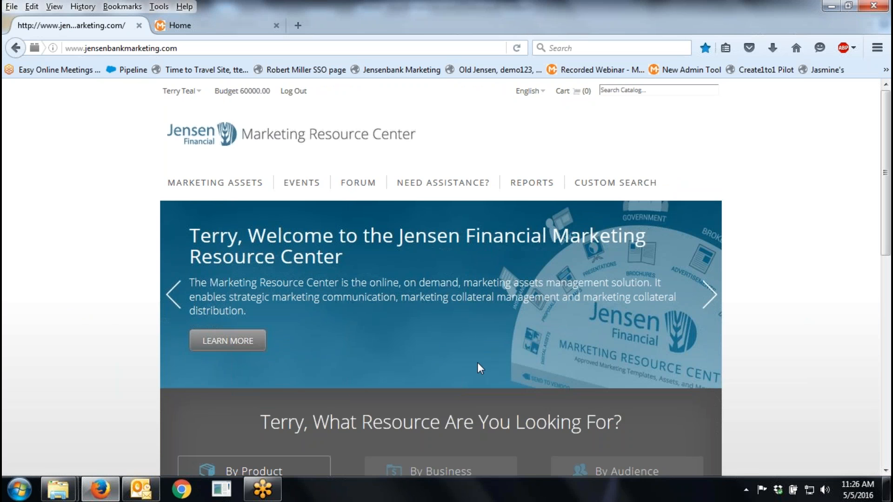
Look through the home page's banner slides and its resource categories by product.
click(715, 297)
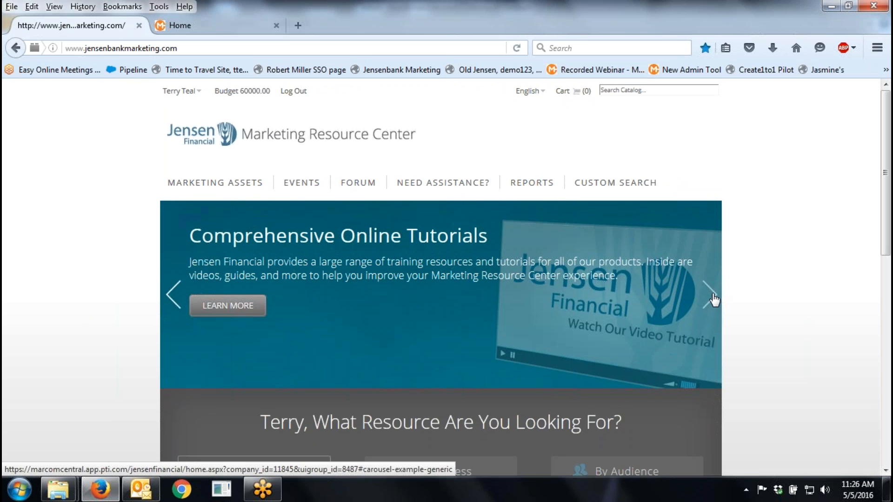
click(714, 298)
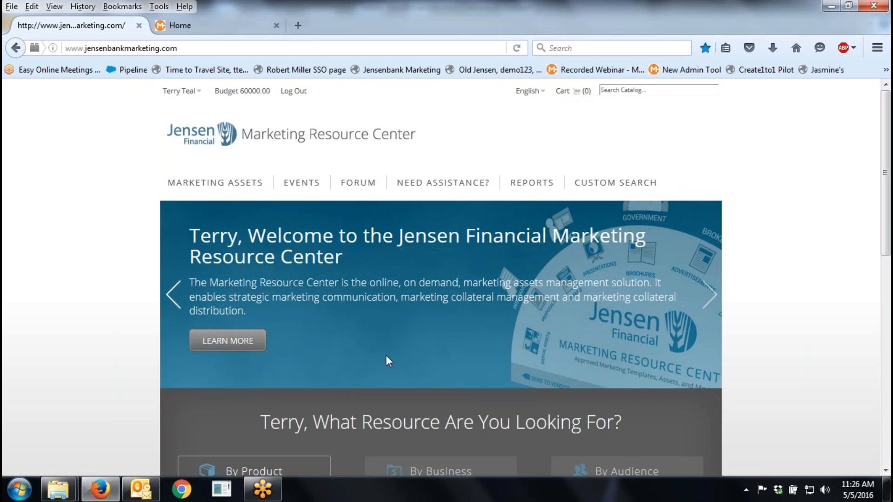
scroll(106, 426, down, 4)
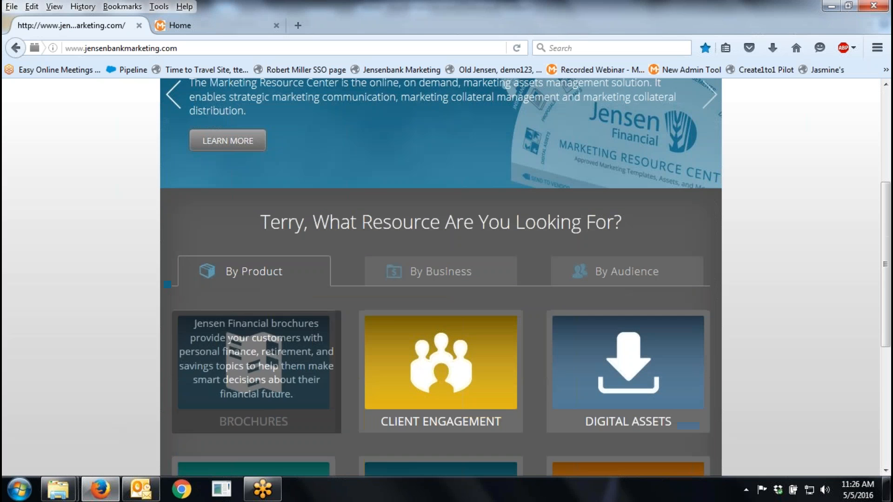
scroll(137, 341, up, 4)
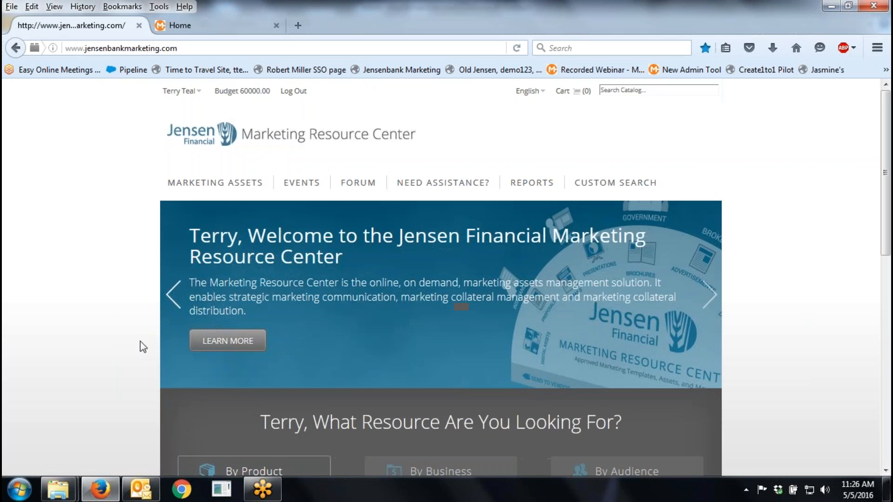
Look over the Executive Summit information on the Events page and open the Need Assistance page.
mouse_move(226, 188)
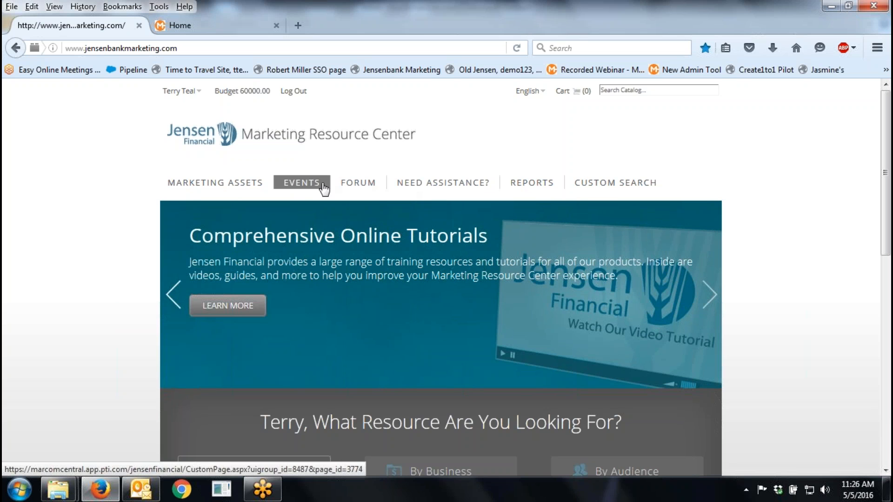
click(306, 185)
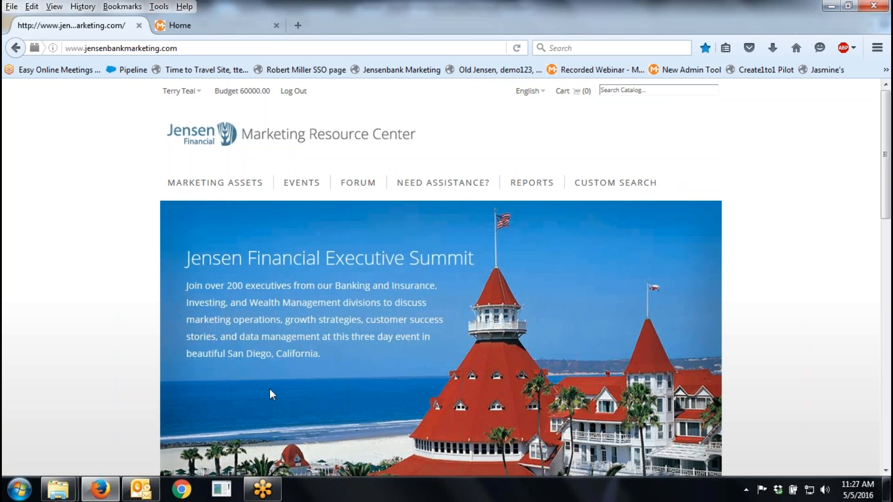
scroll(269, 389, down, 3)
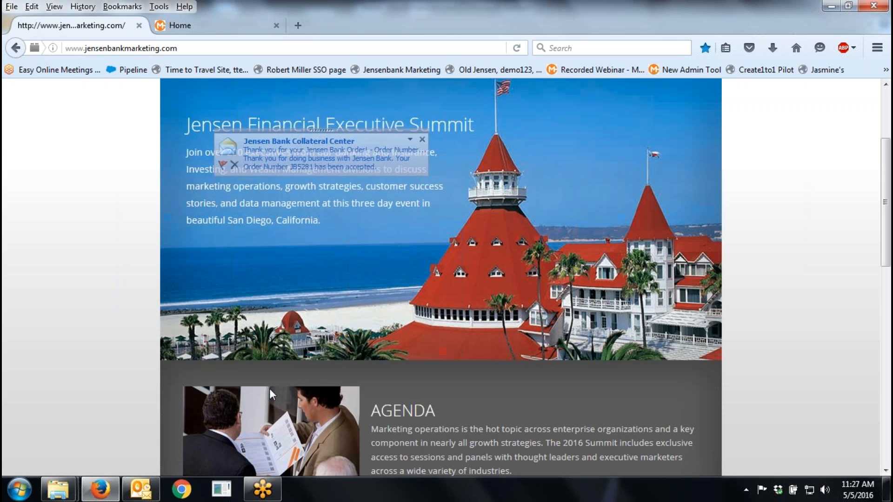
click(421, 142)
scroll(262, 342, down, 3)
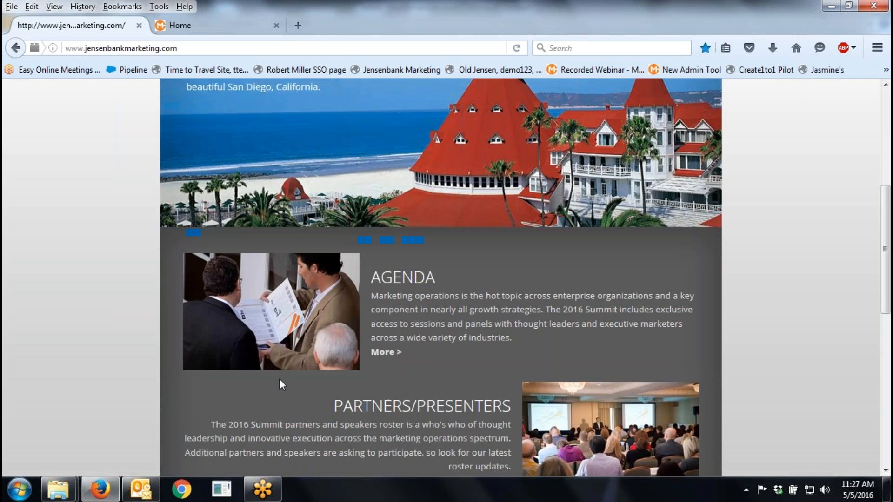
scroll(278, 380, up, 6)
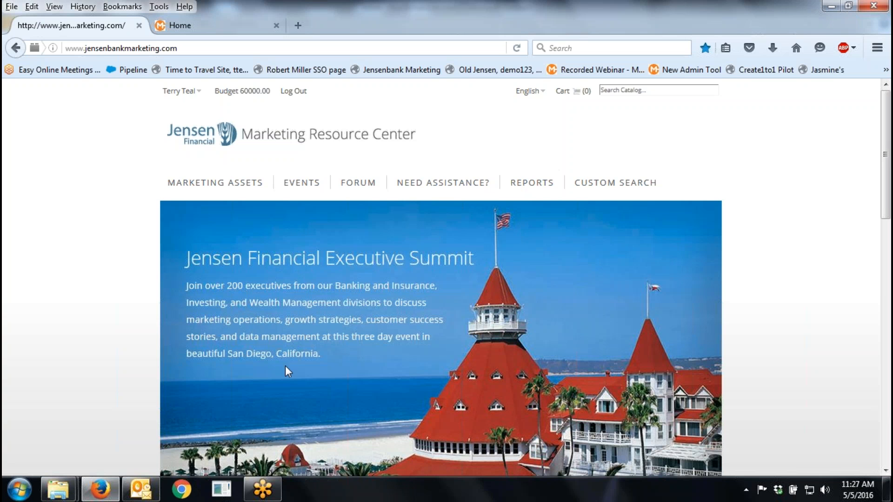
click(411, 186)
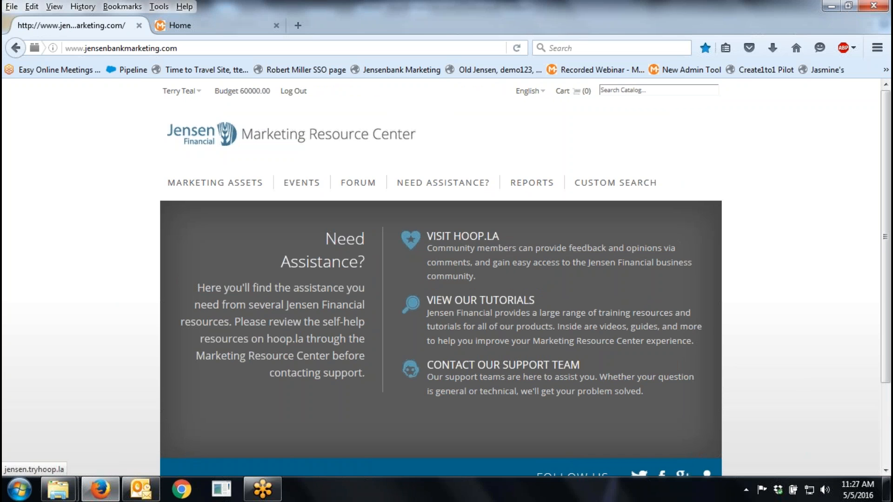
Open the Reports page and examine the asset usage chart and the list of selectable charts.
click(532, 182)
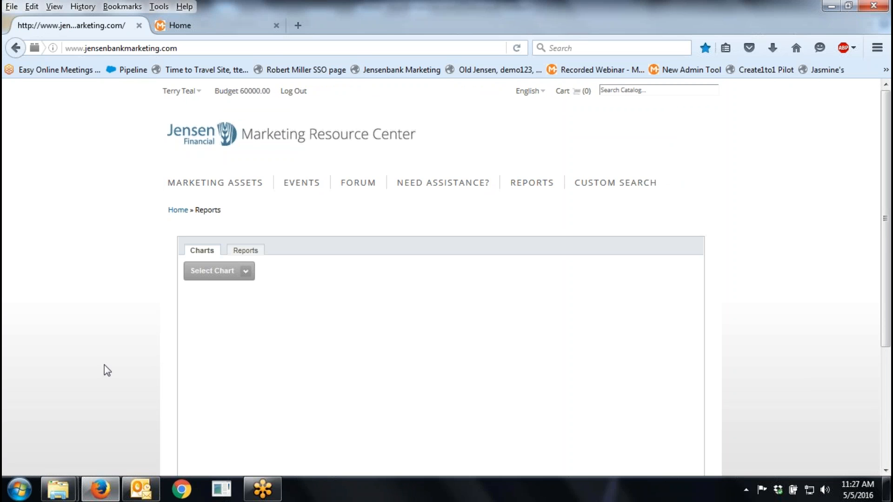
scroll(129, 355, down, 3)
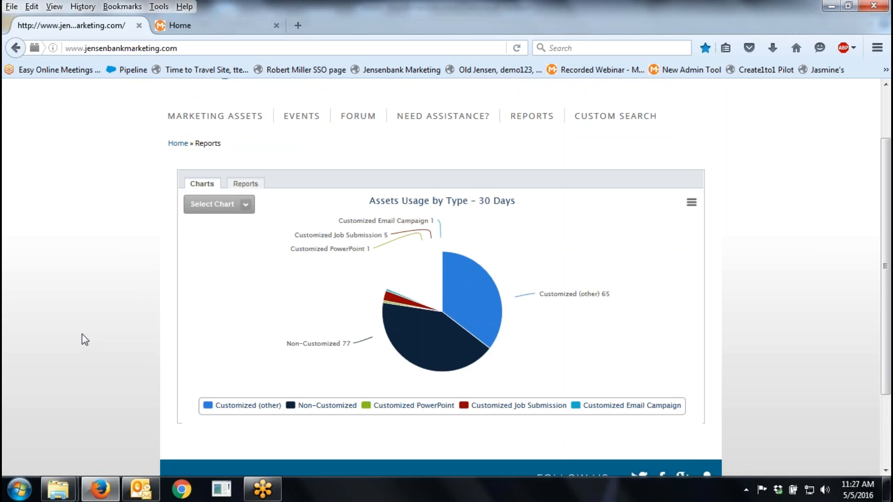
click(245, 207)
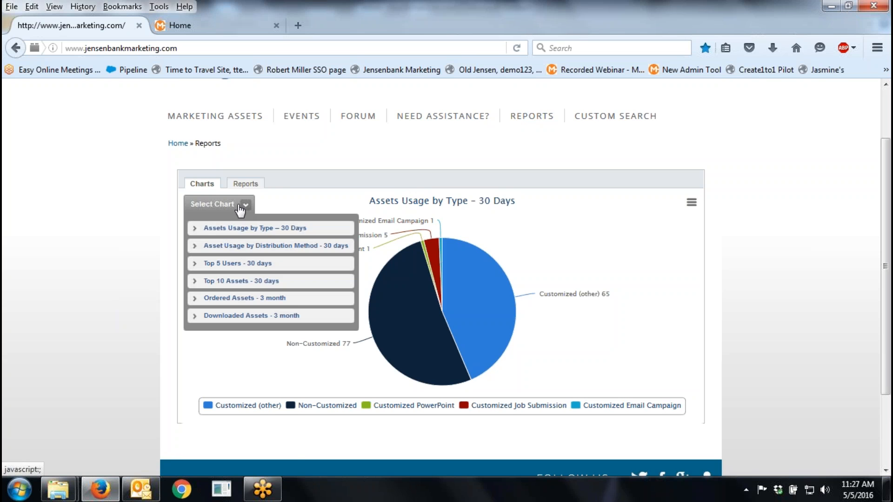
Look through the standard reports and select the Total Order Summary report.
click(229, 228)
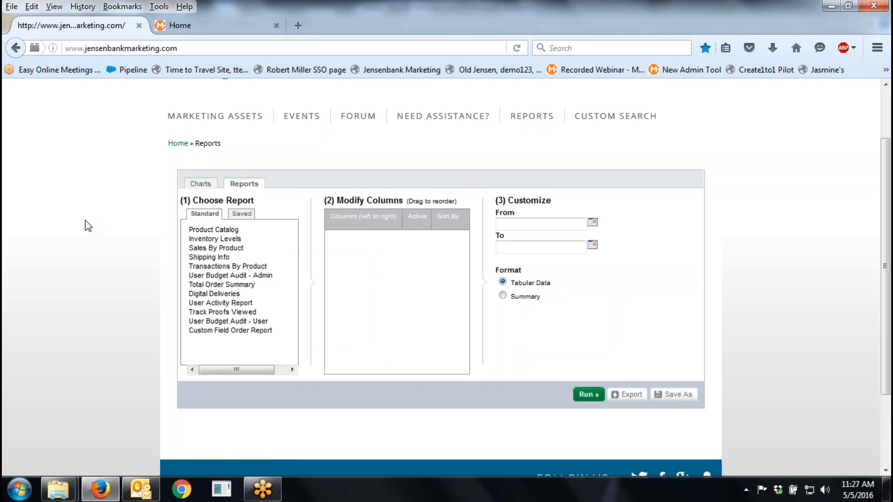
click(201, 249)
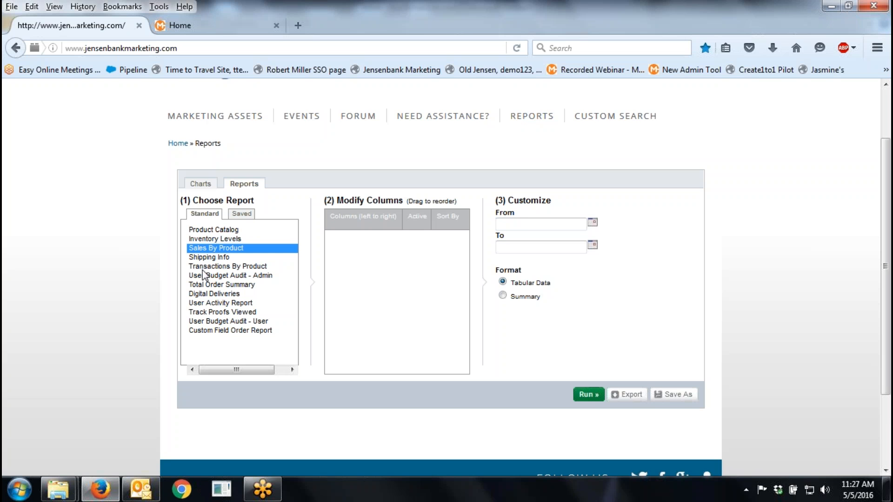
click(203, 230)
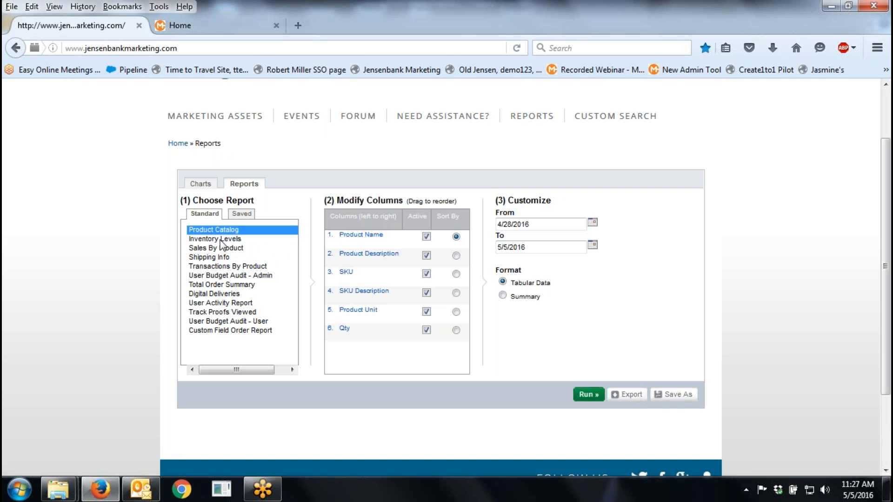
click(220, 240)
click(224, 284)
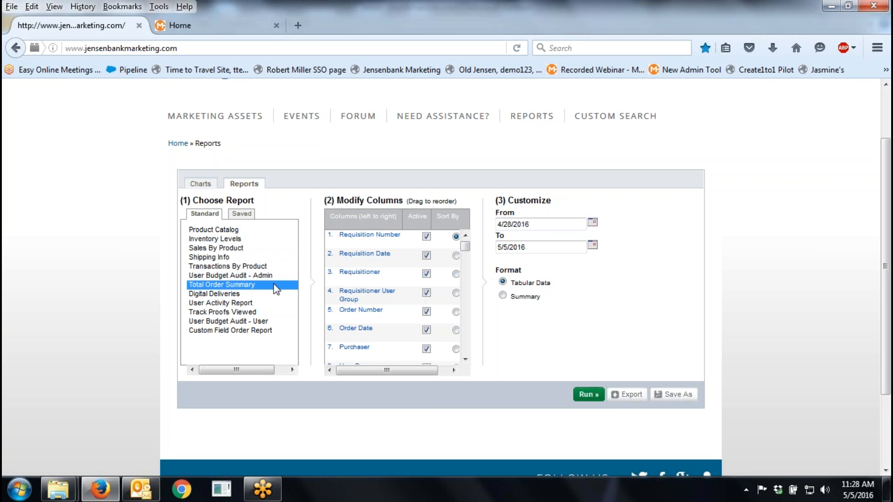
Deactivate the report's Requisitioner and Requisitioner User Group columns and move Order Number to second place.
click(426, 274)
click(426, 293)
drag(369, 309, 368, 251)
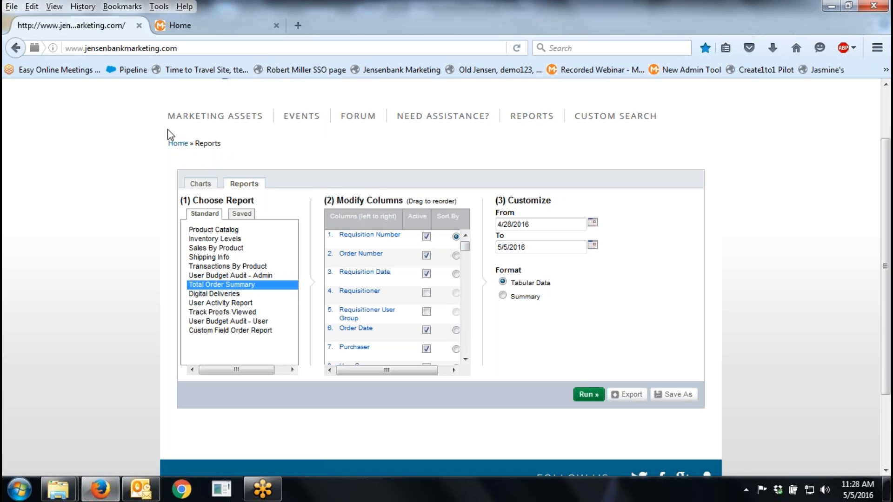
Open the Image Personalization Postcard - VDP product under the Postcards category of Direct Mail Campaigns in Marketing Assets.
scroll(181, 130, up, 3)
click(215, 183)
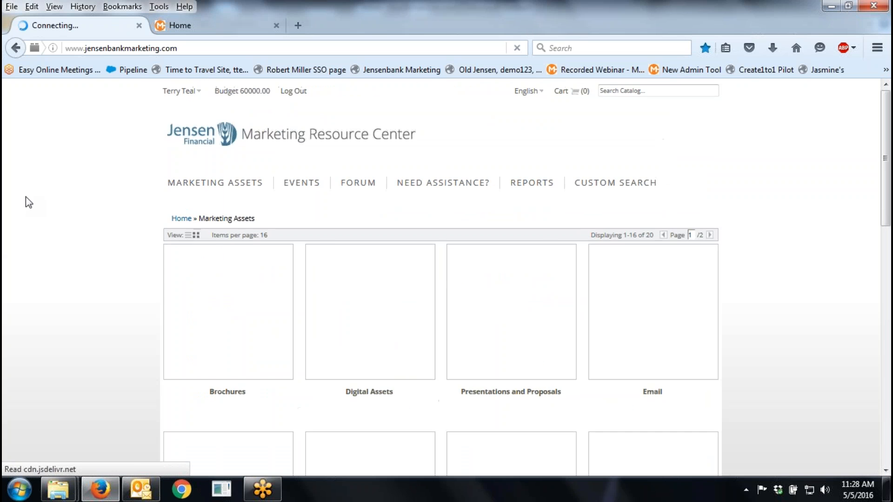
scroll(39, 288, down, 2)
scroll(39, 288, down, 2)
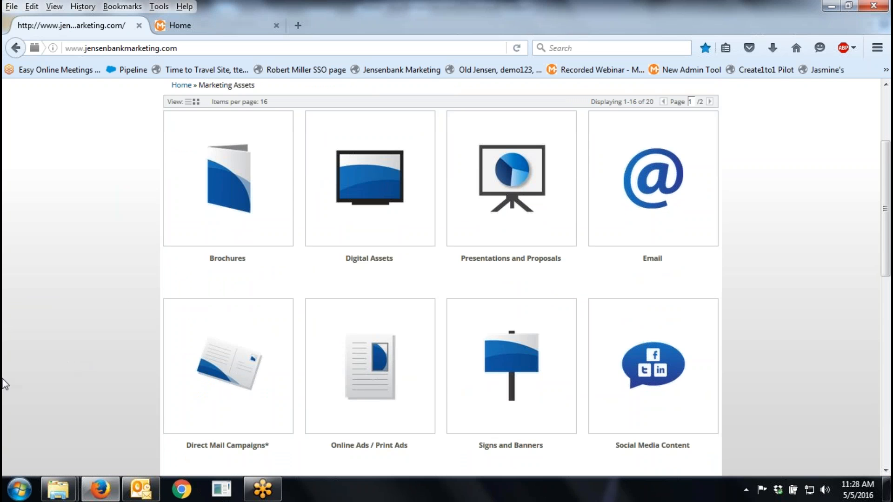
scroll(4, 379, down, 3)
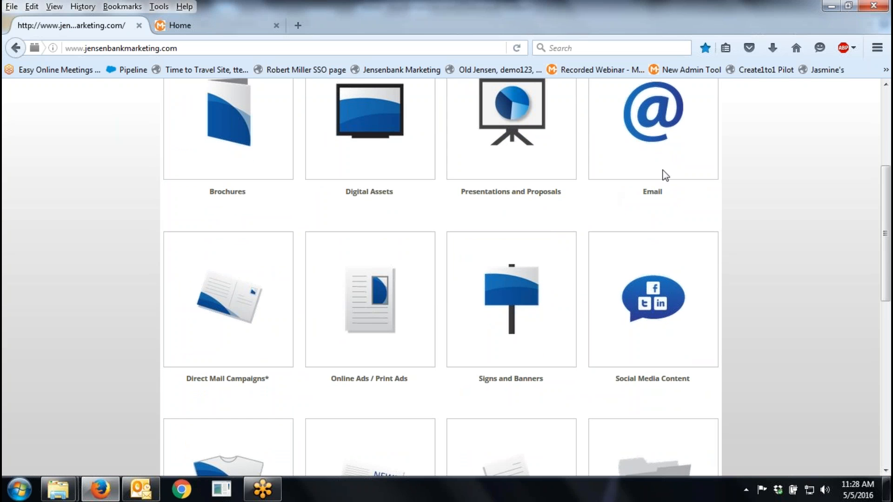
click(223, 307)
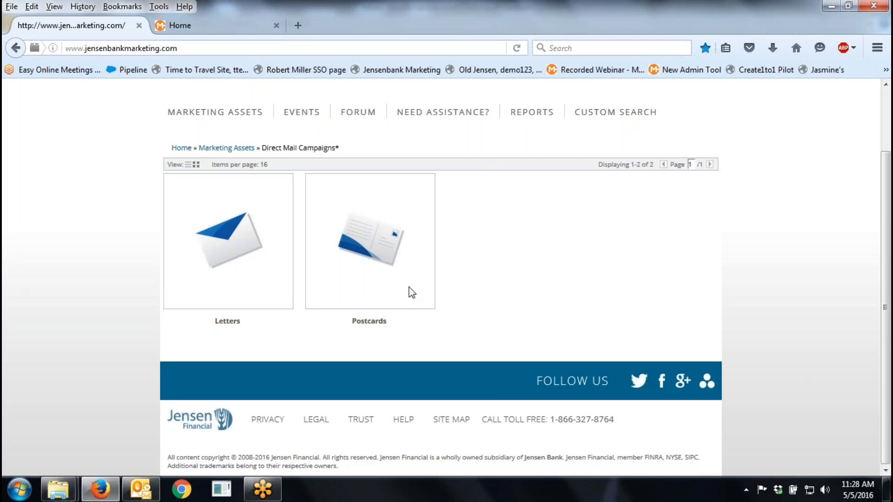
click(373, 250)
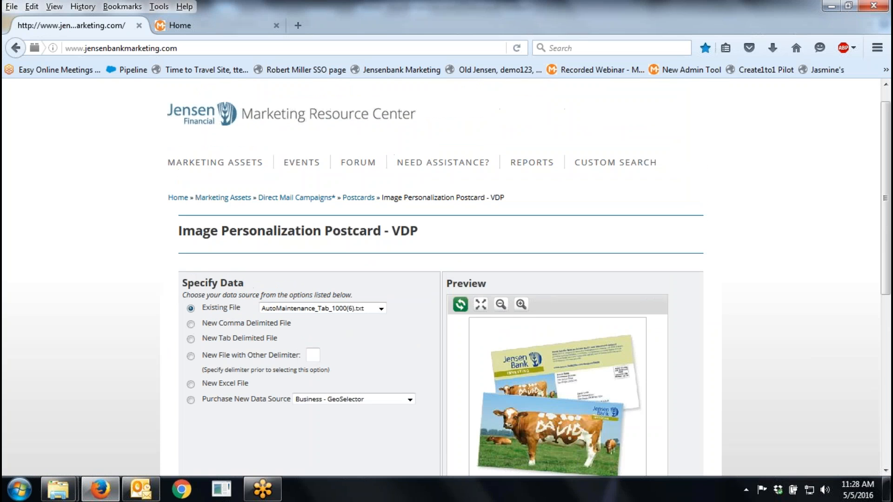
Choose the existing file ImagePersonalizationDataFile(15).csv as the postcard's data source.
scroll(4, 346, down, 3)
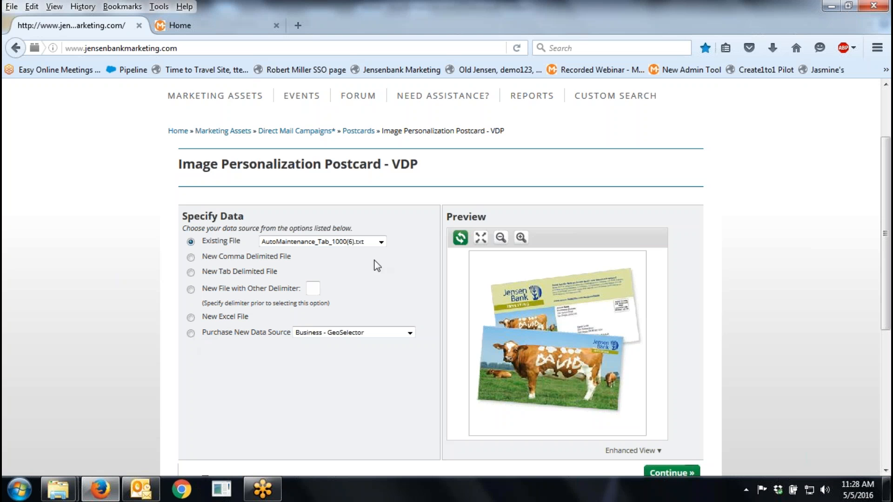
click(381, 243)
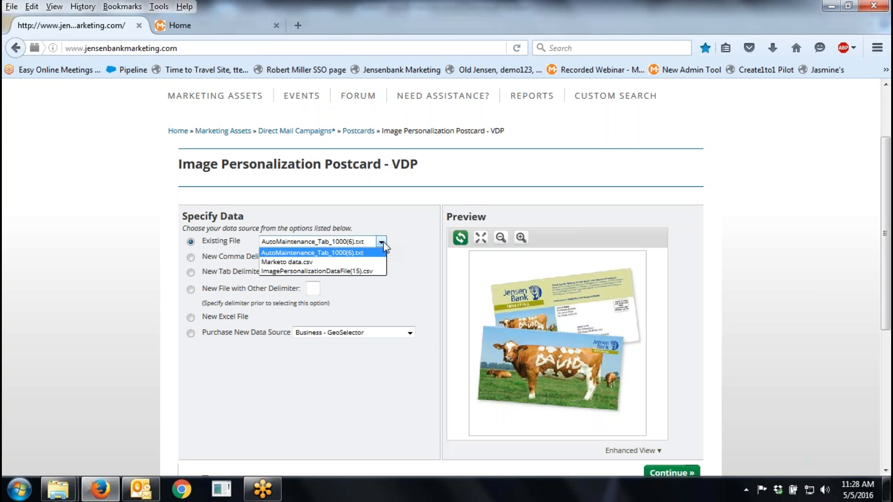
click(304, 272)
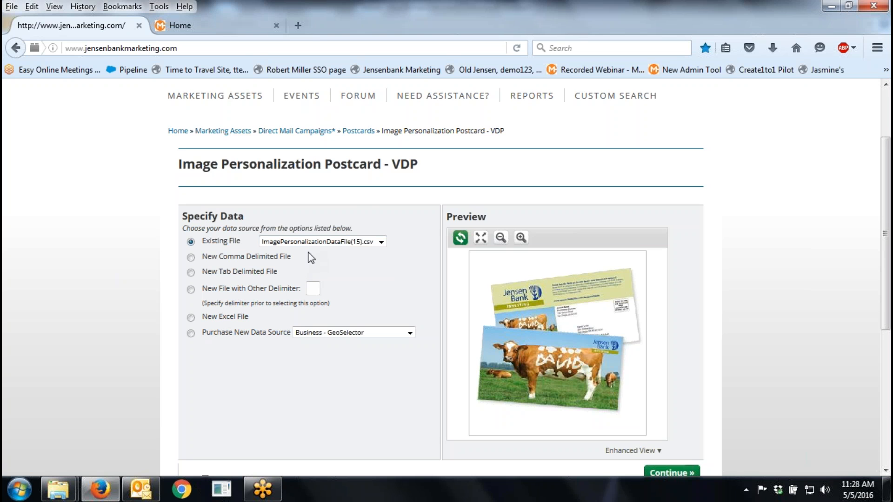
Check the new data sources available for purchase without picking one, and continue to data mapping.
click(409, 332)
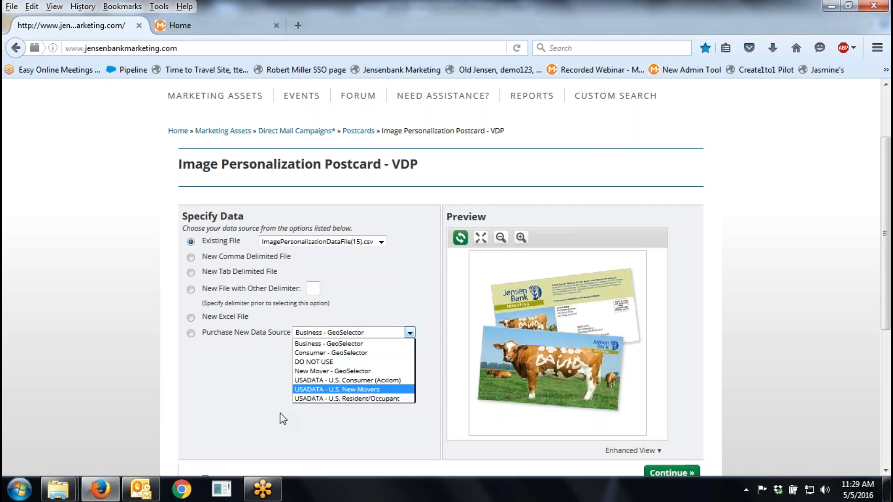
click(400, 297)
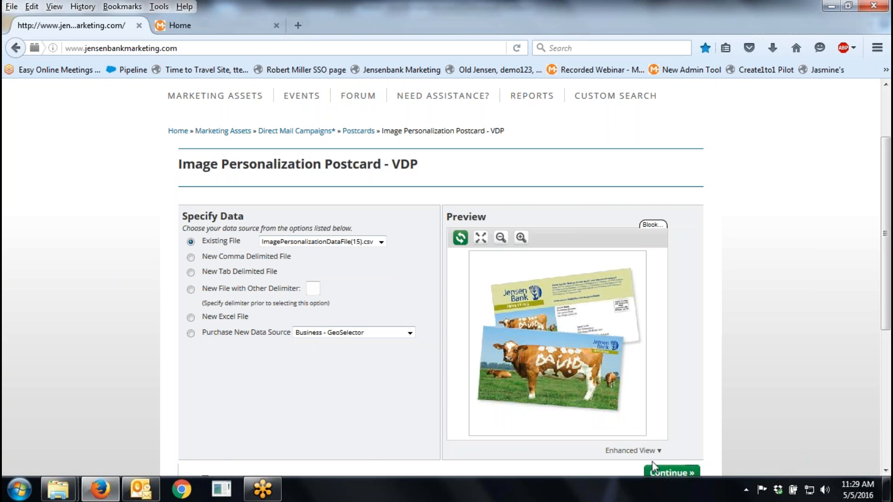
click(673, 472)
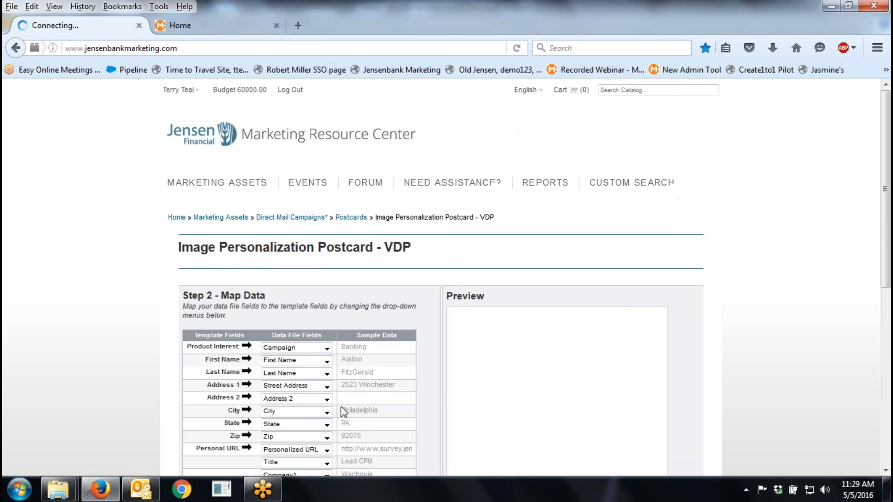
Review the postcard's field mapping and the data file fields available for Product Interest, keeping Campaign.
scroll(148, 367, down, 3)
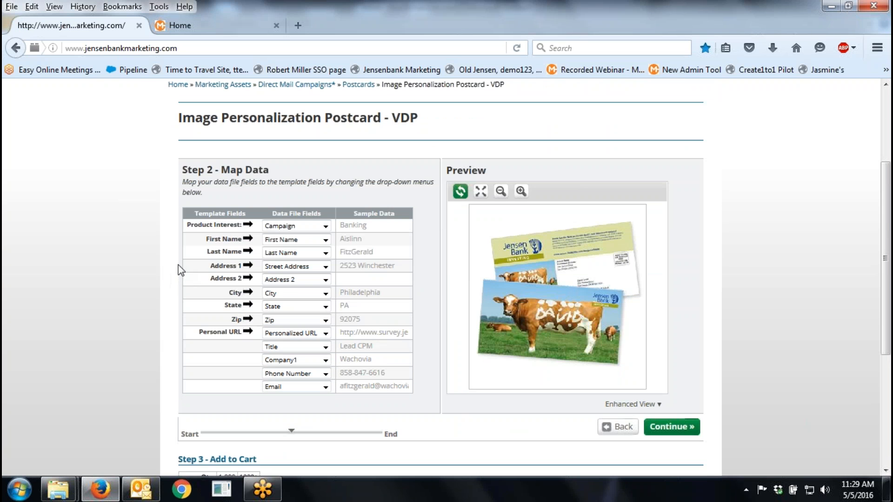
click(326, 227)
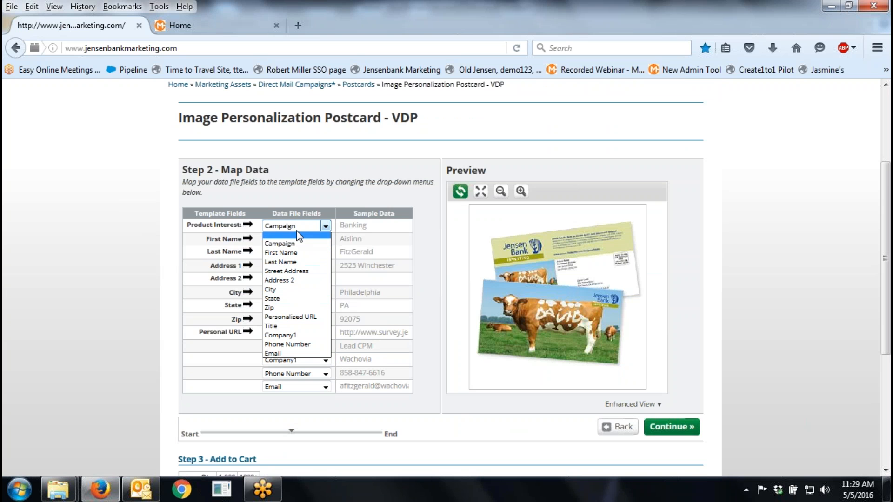
click(325, 227)
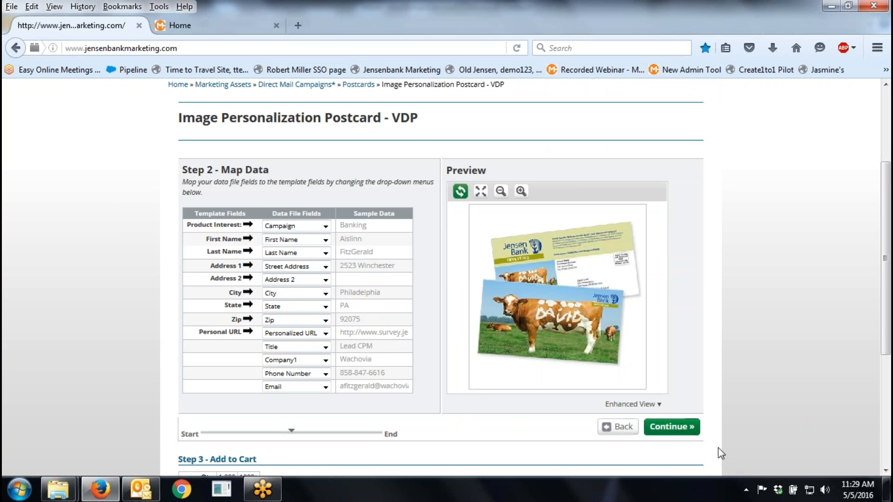
Accept the data mapping and enter the representative's name in the postcard's backside information.
click(670, 428)
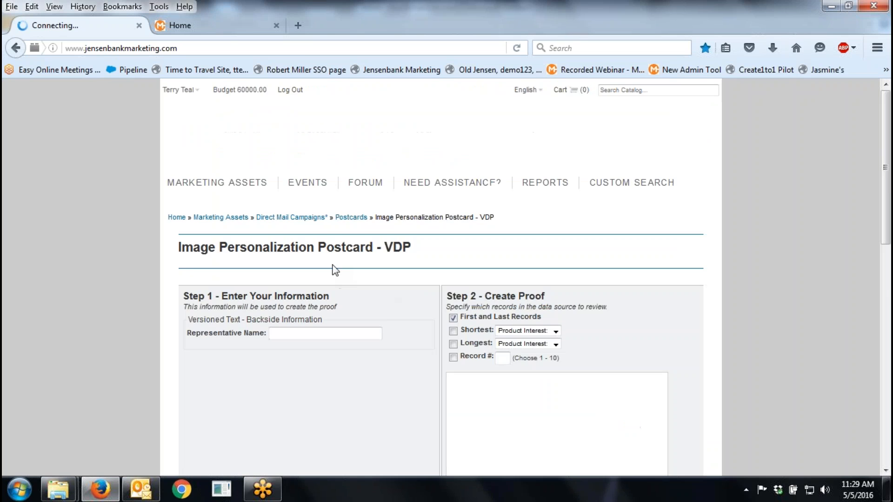
click(312, 341)
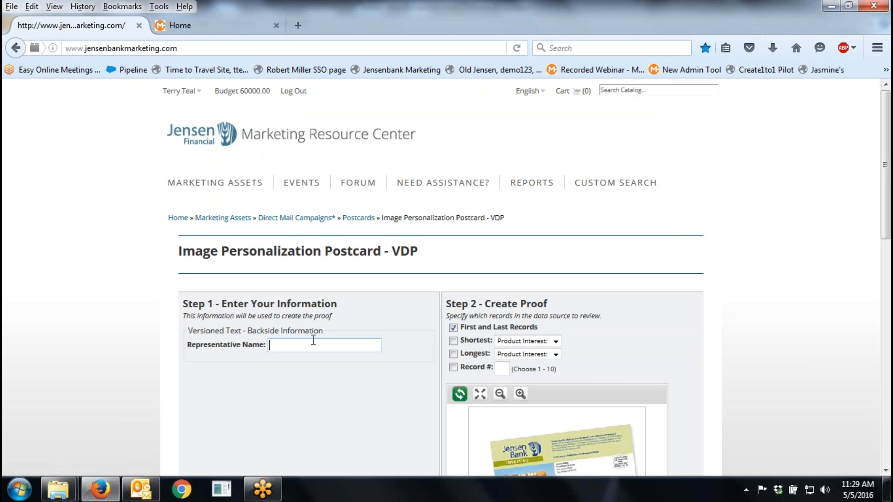
text(Jim Smith)
Create a proof covering the first and last records, the shortest and longest First Name, and record 5.
scroll(453, 232, down, 5)
click(452, 207)
click(453, 220)
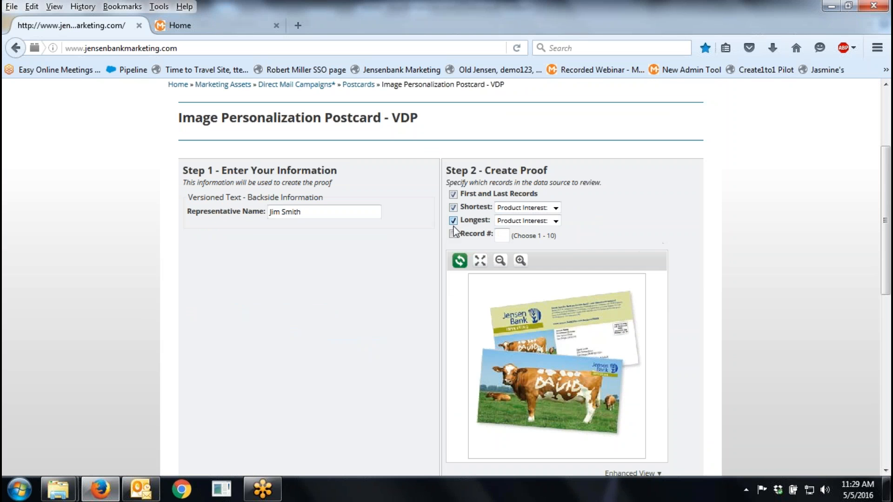
click(454, 234)
click(516, 208)
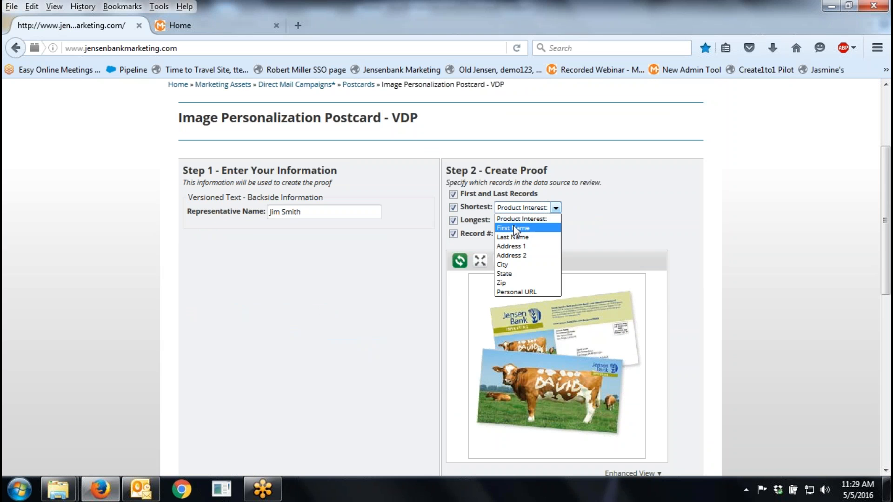
click(513, 228)
click(516, 220)
click(513, 241)
click(501, 235)
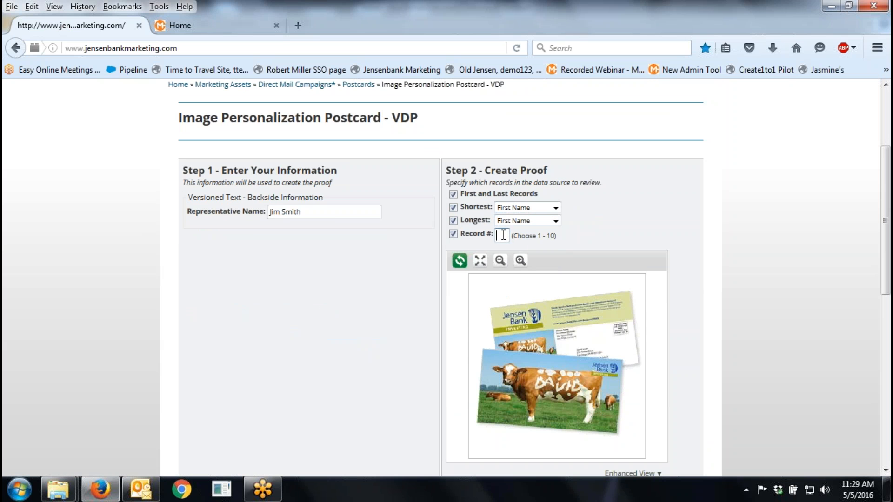
text(5)
key(Return)
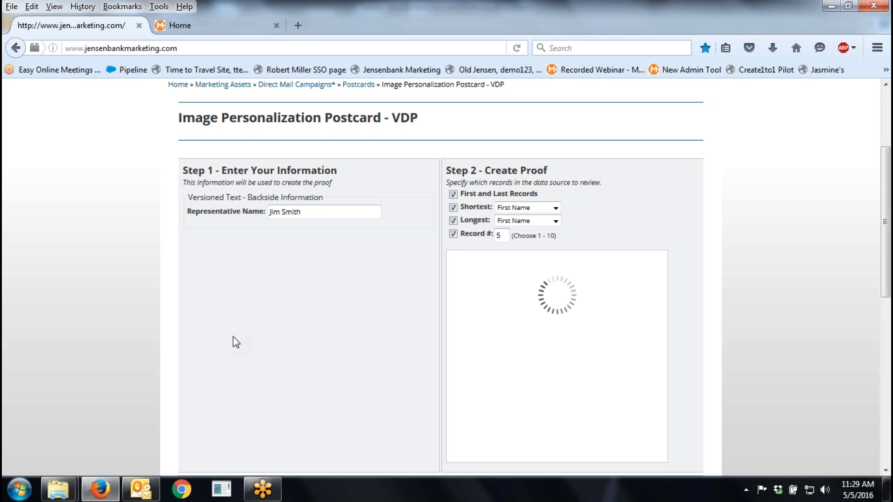
Examine the enlarged postcard proof page by page, comparing the personalized fronts and backs for each record.
scroll(169, 334, down, 1)
scroll(169, 334, down, 1)
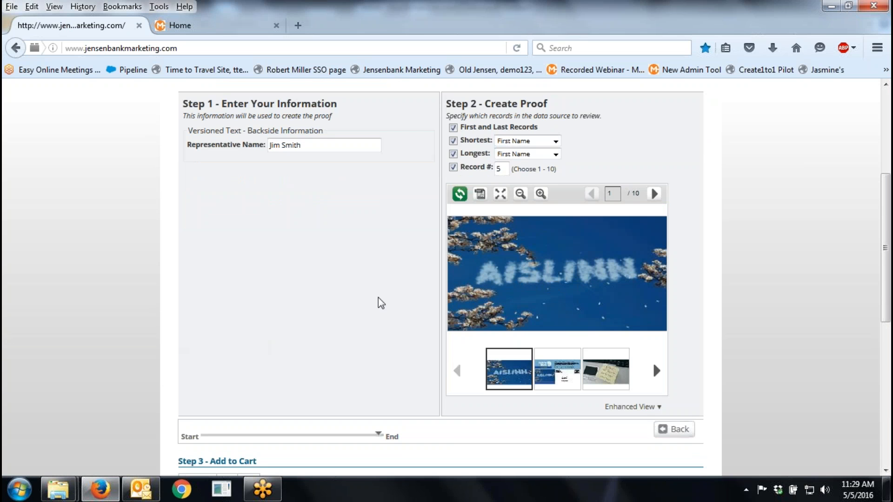
click(499, 193)
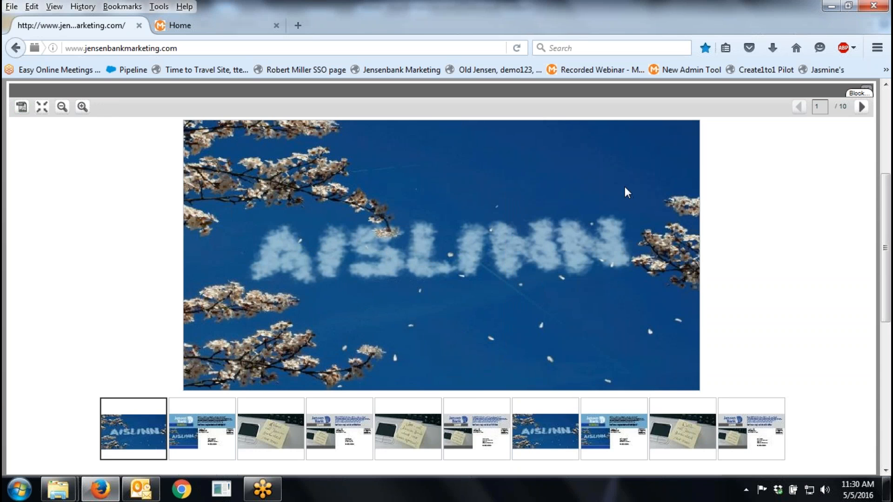
click(862, 106)
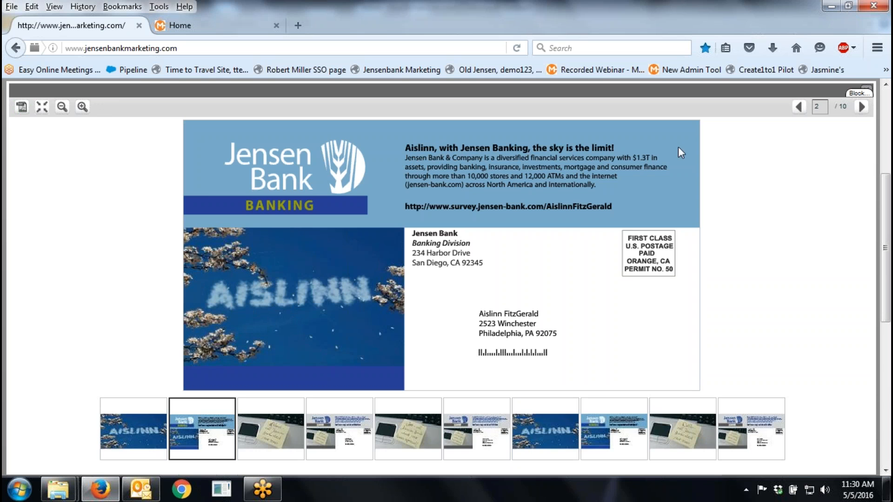
click(862, 107)
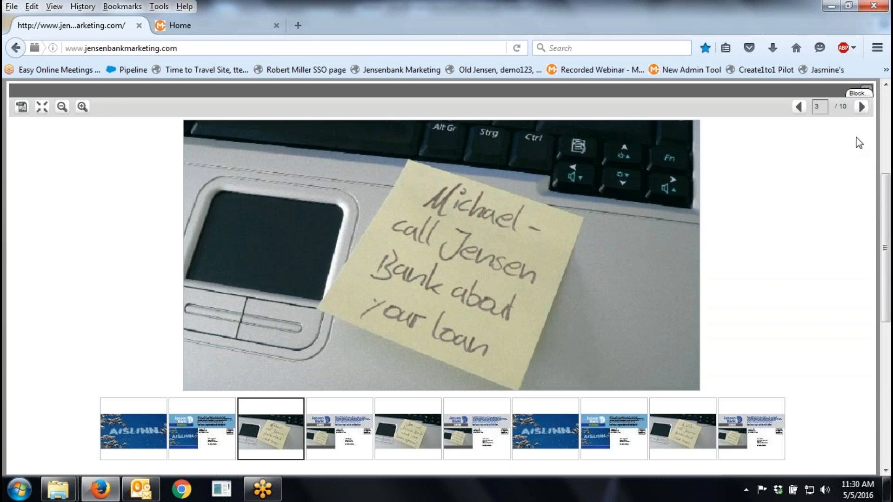
click(862, 107)
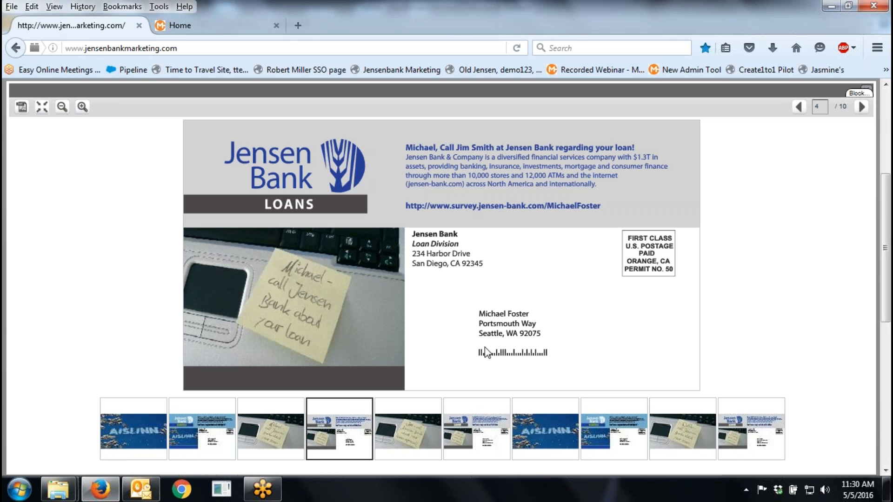
click(862, 107)
click(862, 107)
click(862, 107)
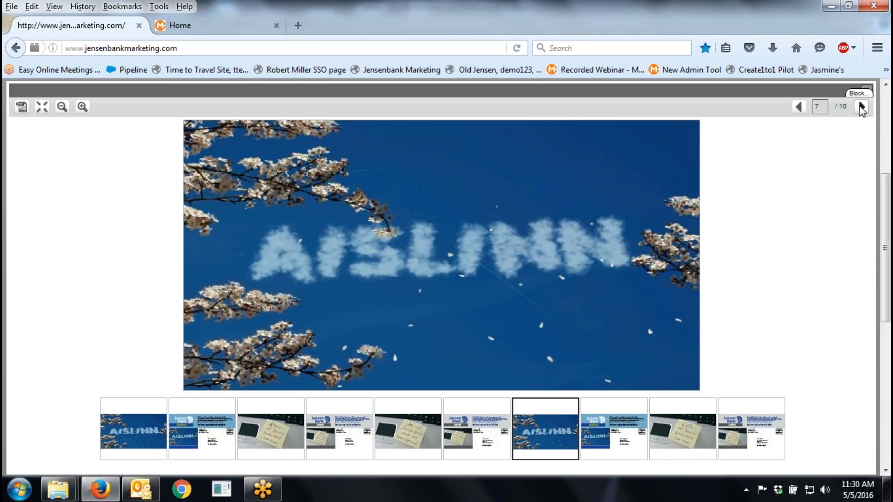
click(862, 107)
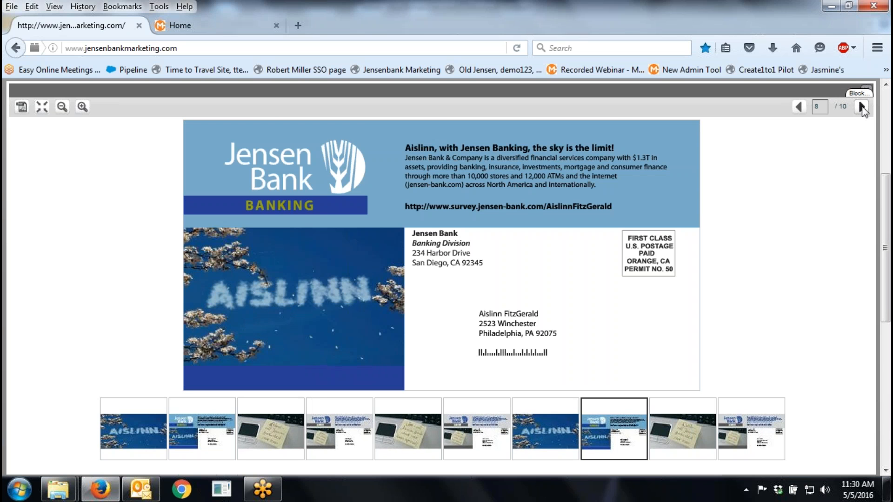
click(862, 107)
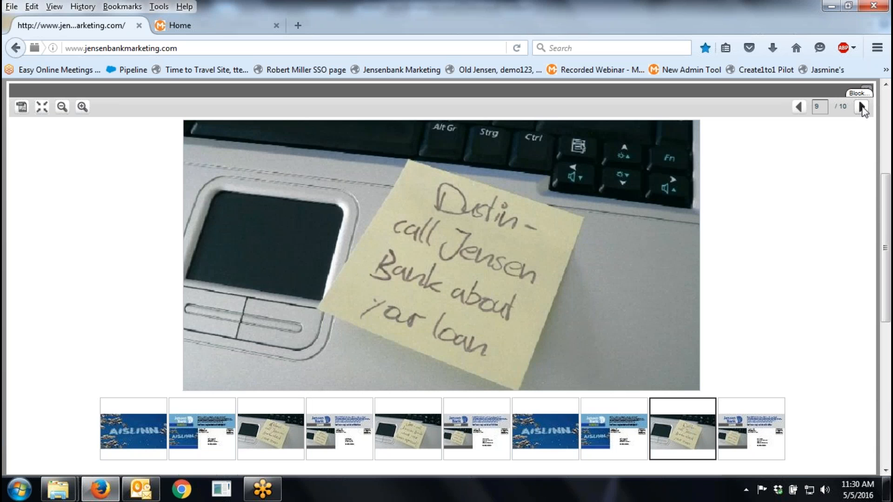
click(862, 107)
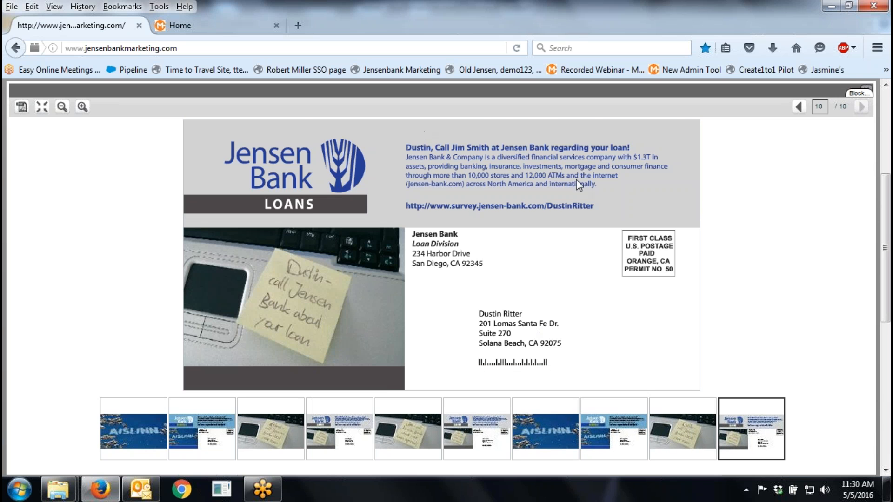
click(866, 90)
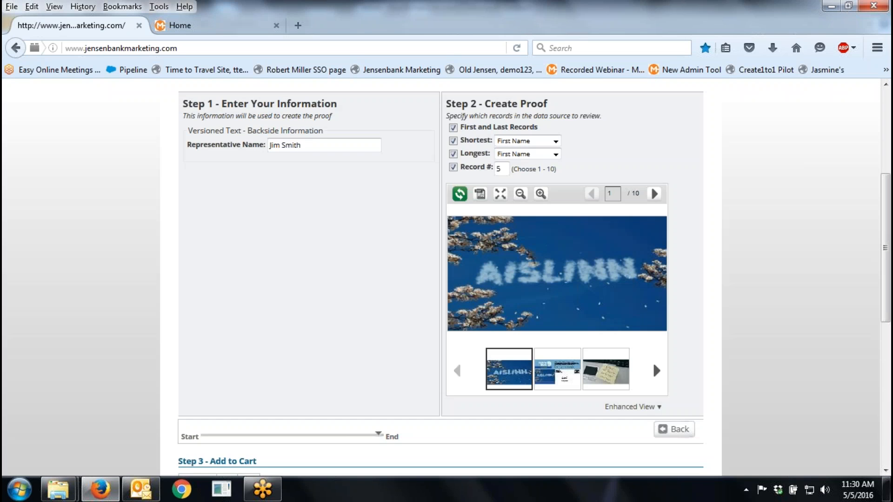
Check the quantity, postage and printing costs of the personalized postcard order.
scroll(188, 352, down, 5)
scroll(216, 127, down, 1)
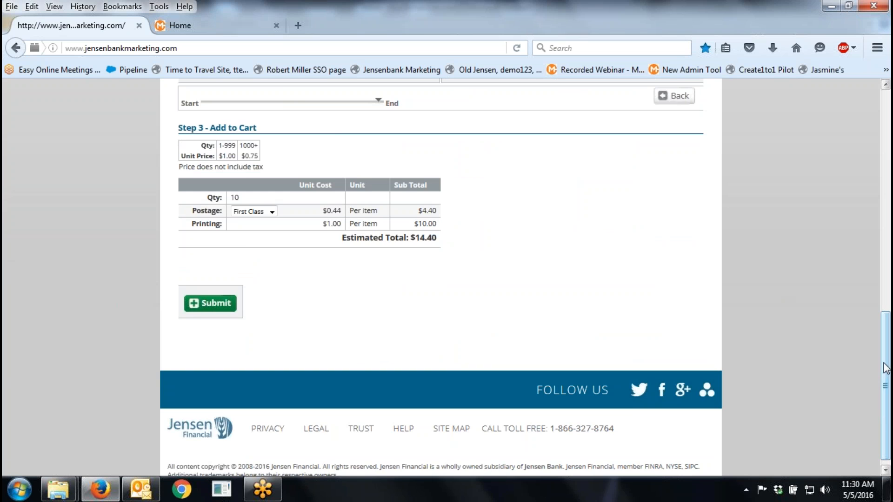
drag(887, 377, 889, 231)
scroll(860, 230, up, 5)
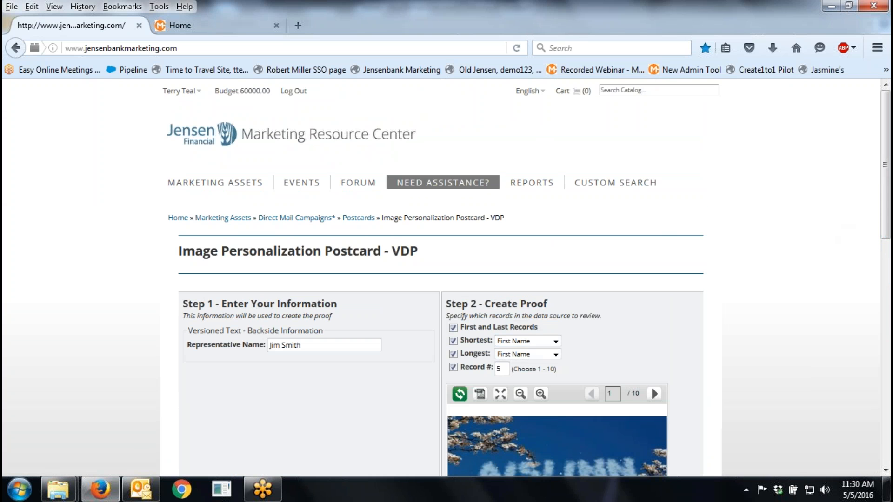
Return to the home page and open Submit a Job from the Upload Your Design category of Marketing Assets.
click(311, 138)
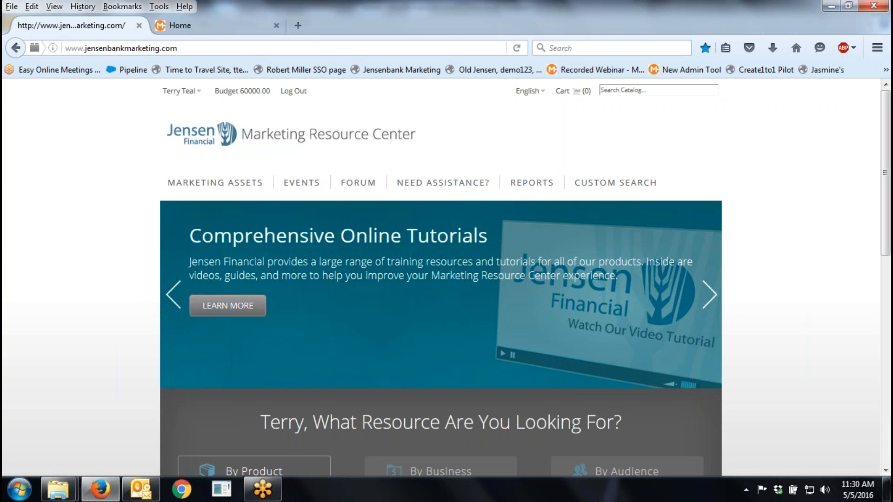
mouse_move(214, 184)
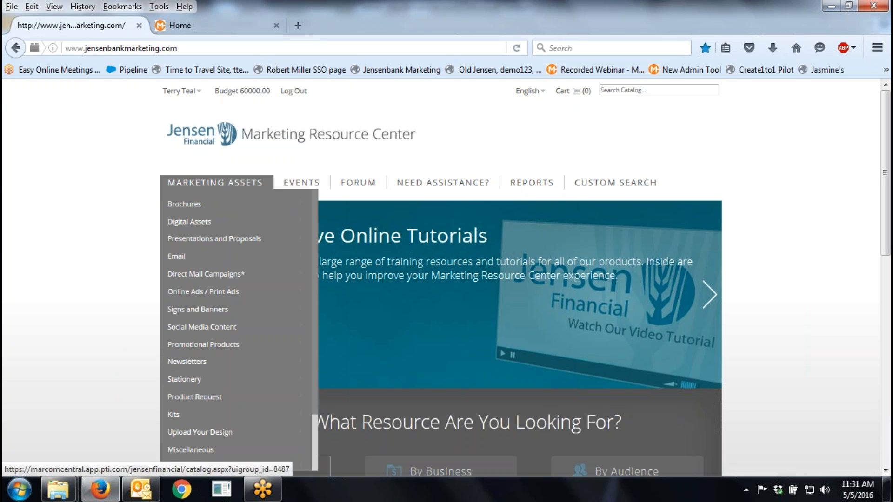
click(200, 435)
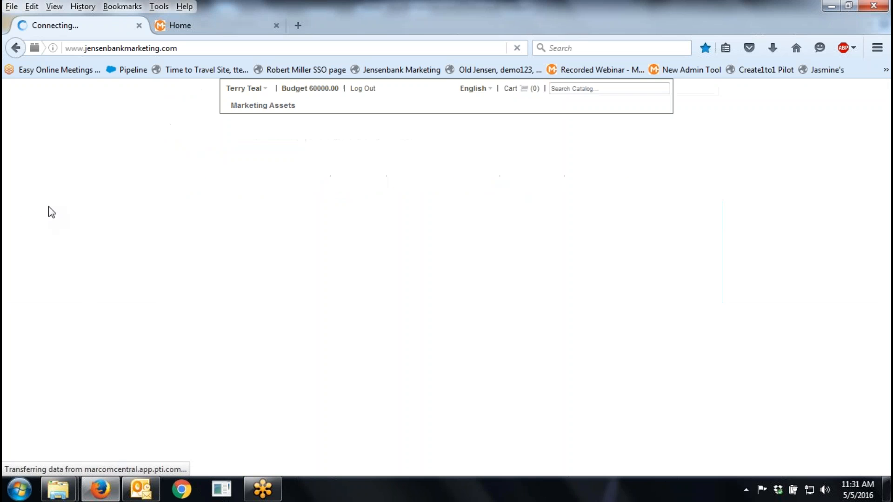
scroll(38, 289, down, 3)
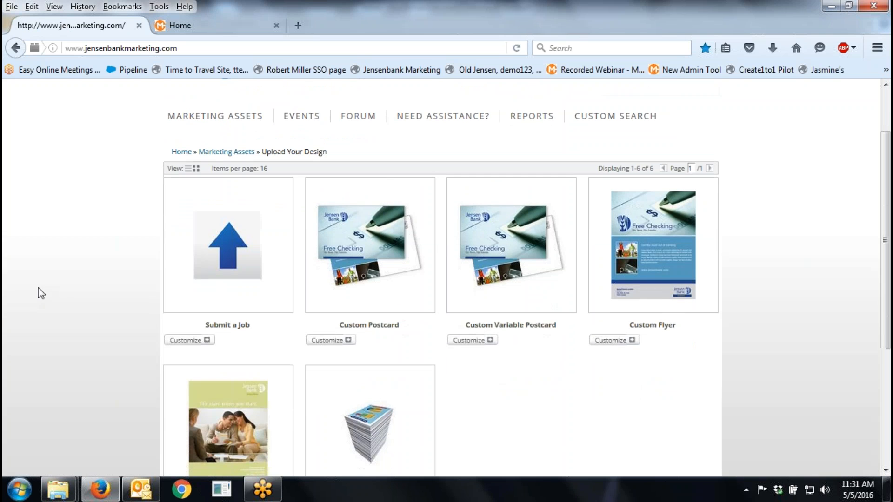
click(207, 259)
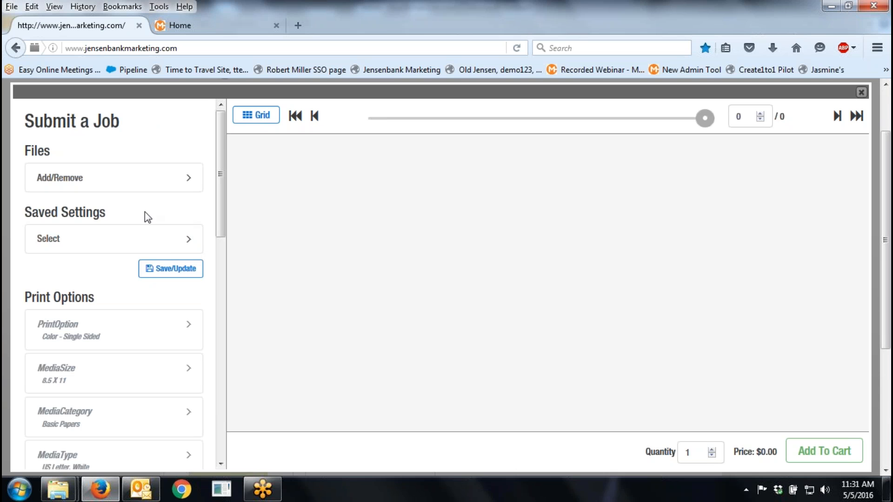
Upload Rochester front cover.pdf from the NEW AdHoc DOCUMENTS folder as the job's first file.
click(187, 180)
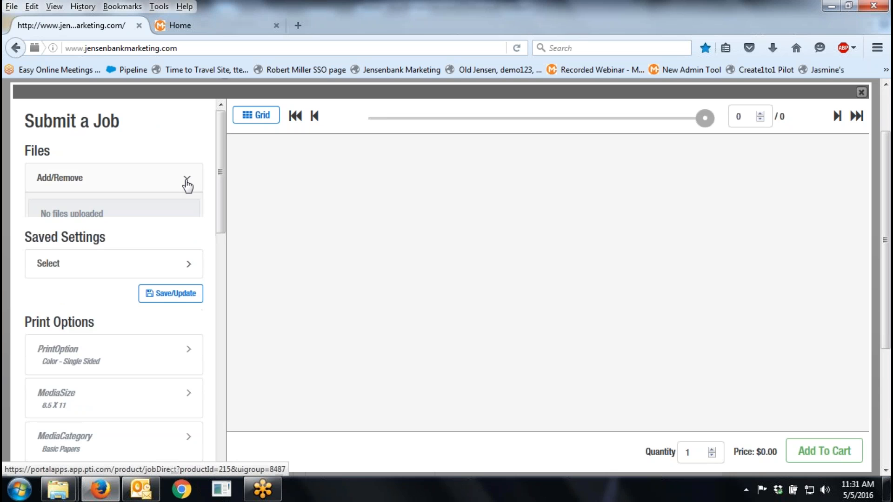
click(167, 248)
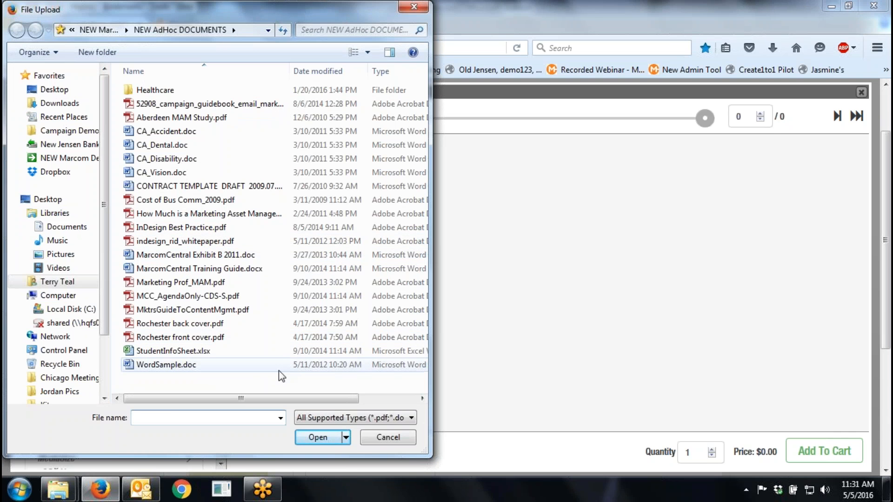
click(174, 337)
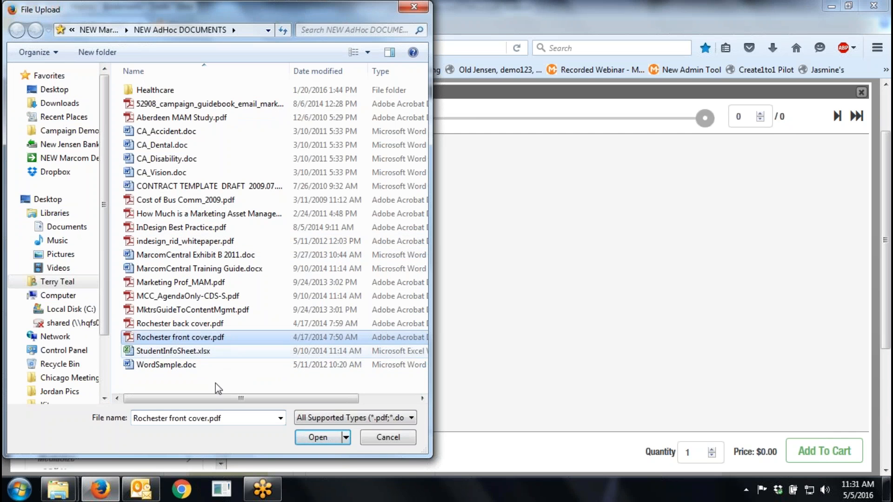
click(318, 437)
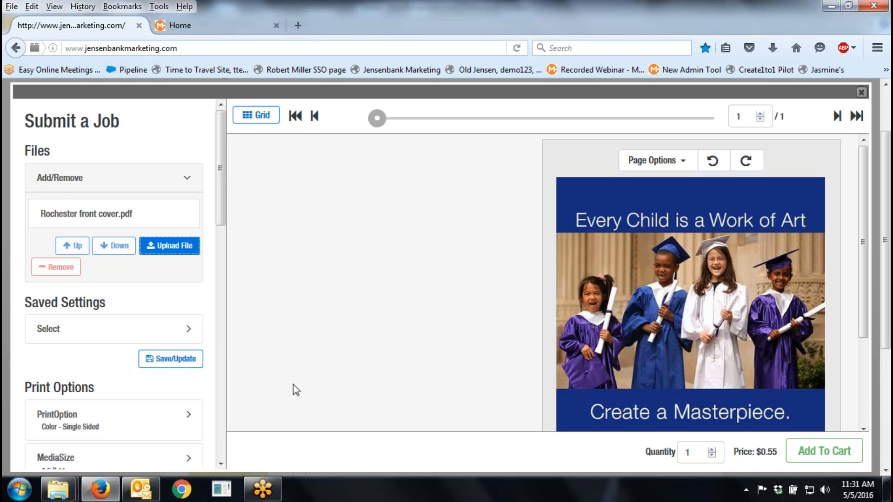
Add MCC_AgendaOnly-CDS-S.pdf and the CONTRACT TEMPLATE DRAFT 2009.07 Word document to the job's files.
click(169, 246)
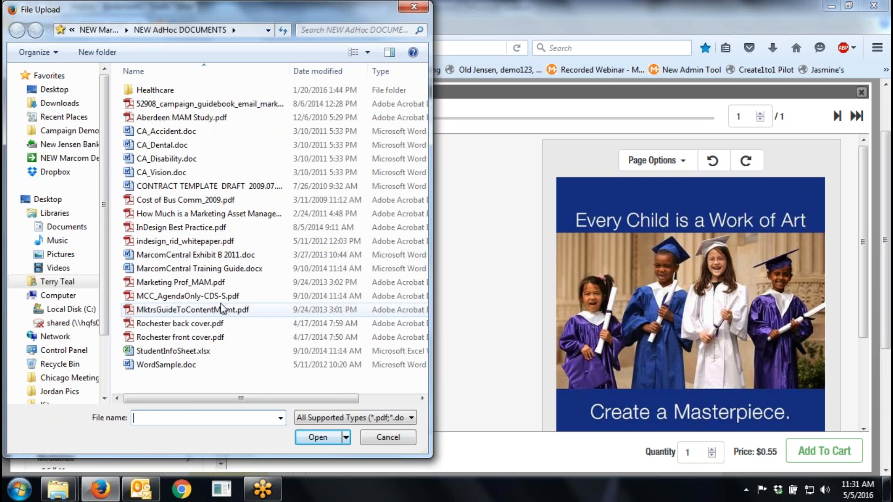
click(169, 295)
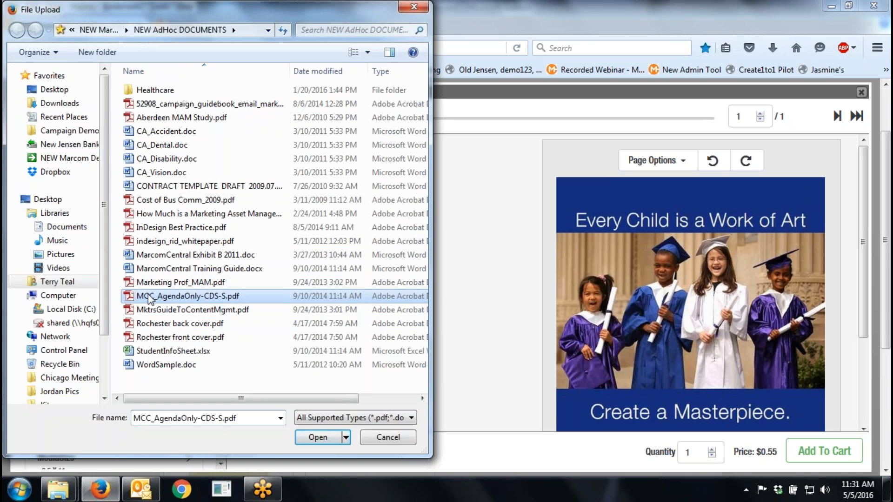
click(326, 439)
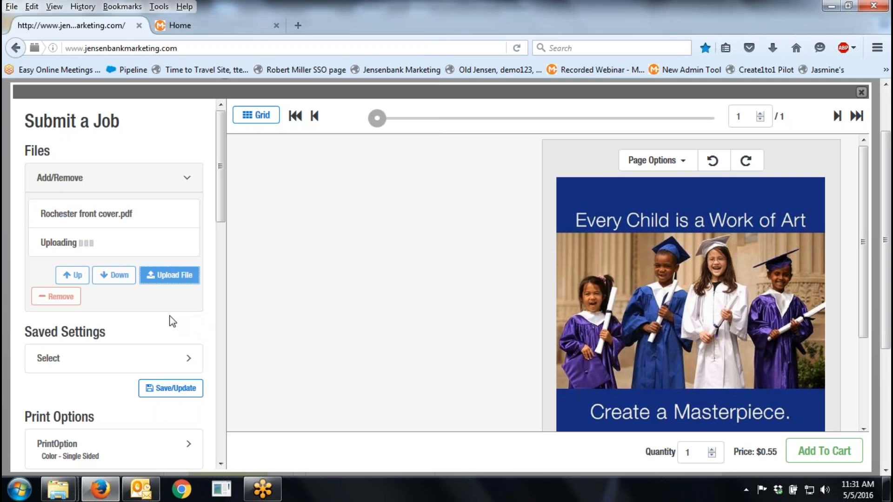
click(160, 278)
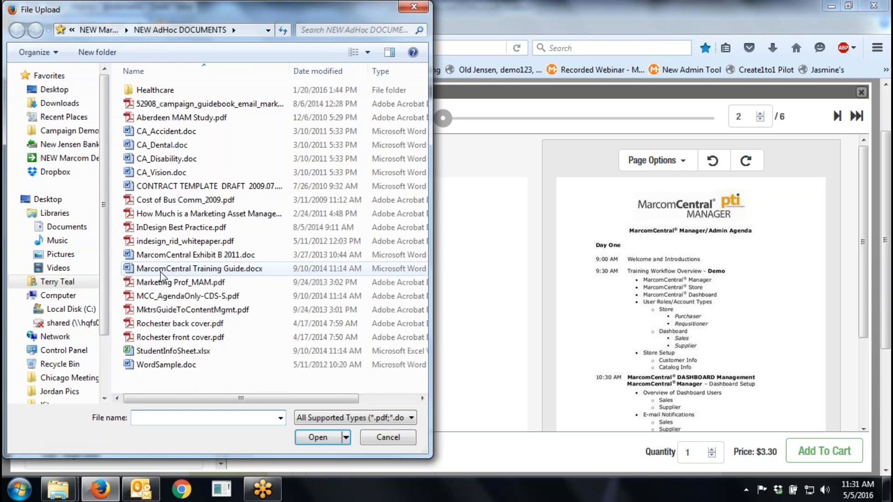
click(167, 186)
click(308, 438)
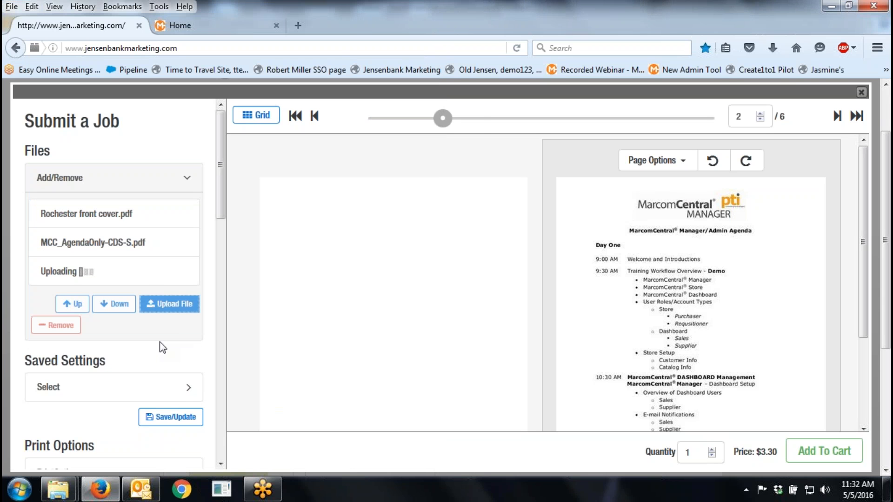
Upload Aberdeen MAM Study.pdf as the job's fourth file and switch the page preview to grid view.
click(161, 308)
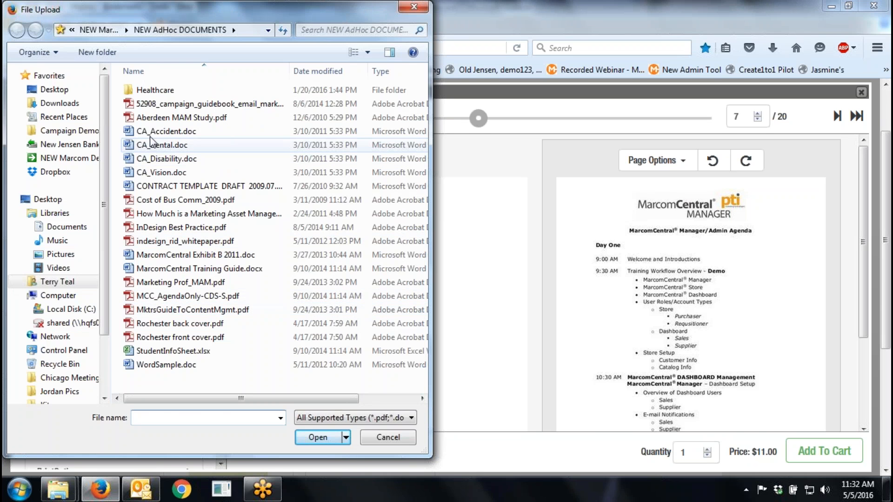
click(146, 120)
click(318, 437)
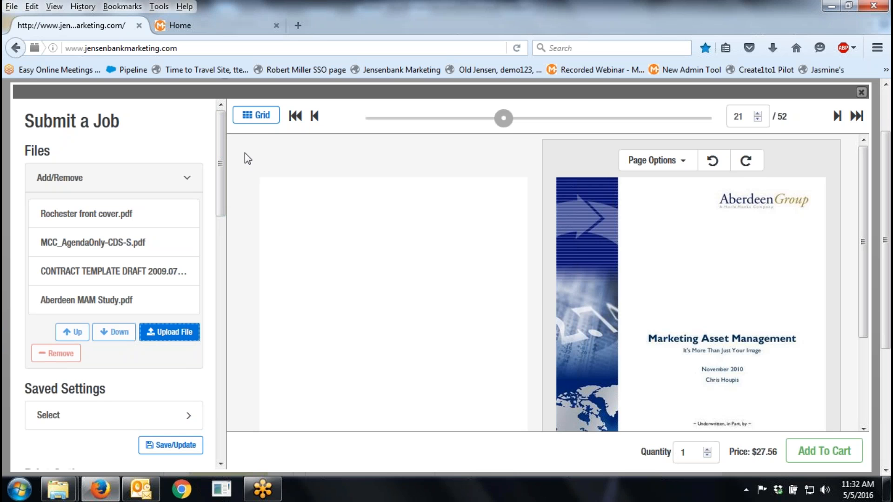
click(255, 116)
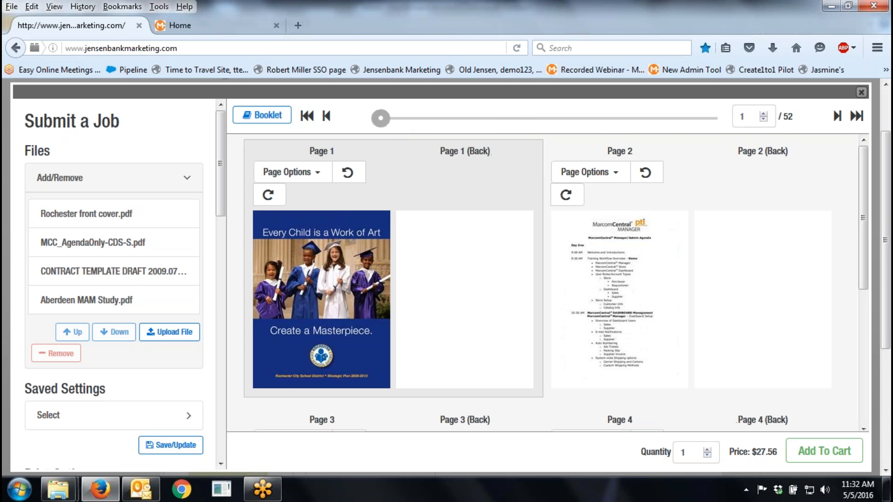
Upload Rochester back cover.pdf as the job's fifth file.
click(170, 331)
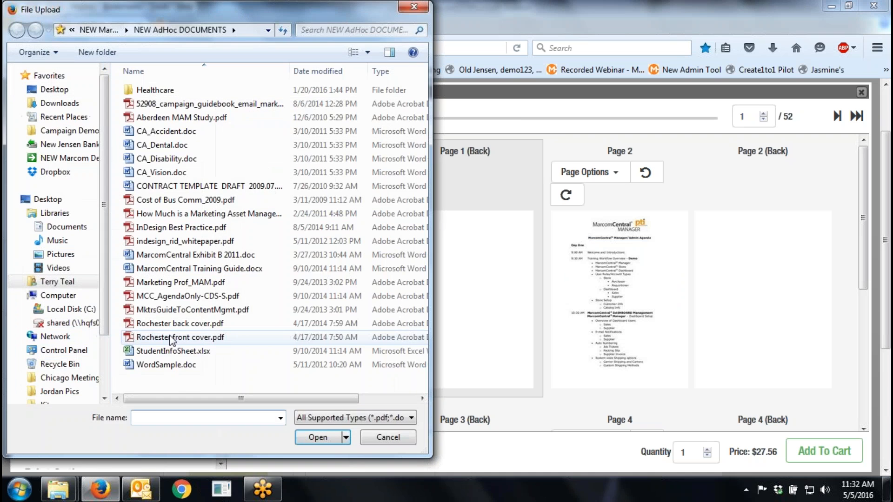
click(170, 324)
click(311, 439)
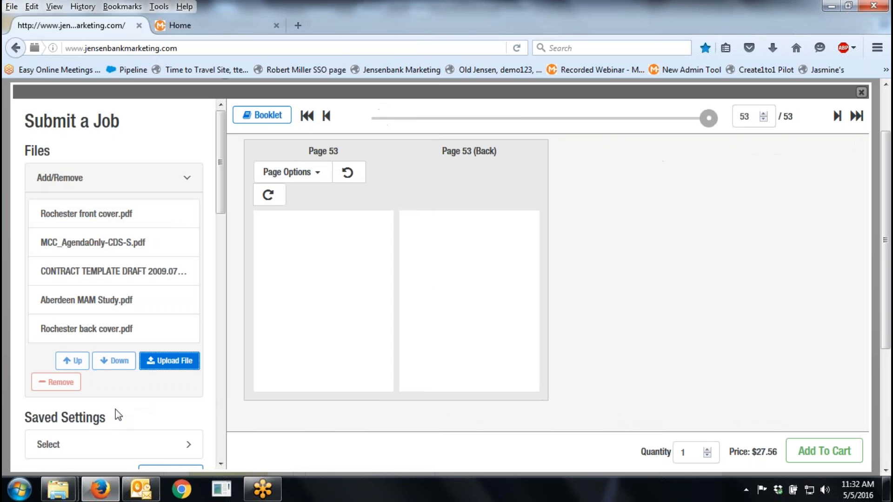
Set the job's print option to Color - Double Sided.
scroll(115, 409, down, 3)
scroll(179, 310, down, 6)
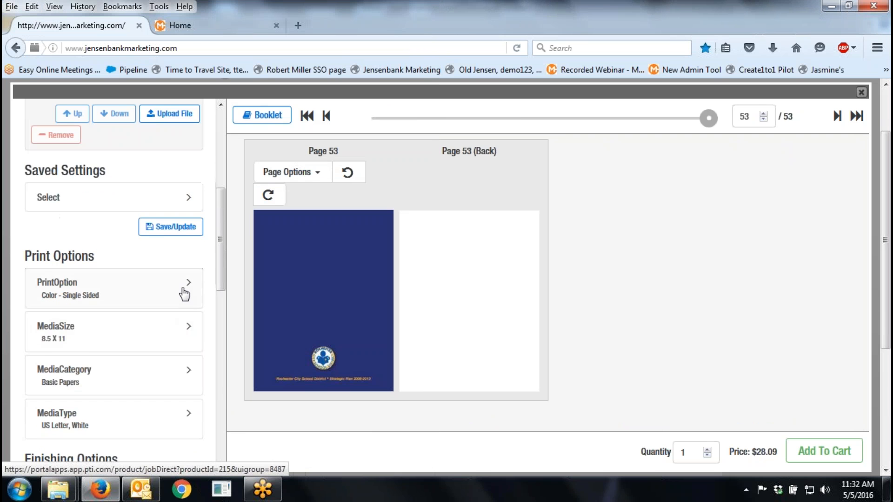
click(185, 293)
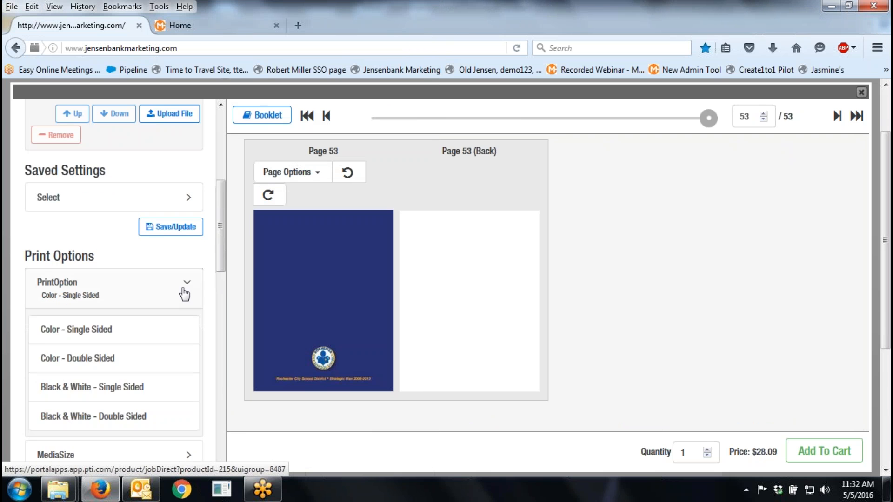
click(87, 360)
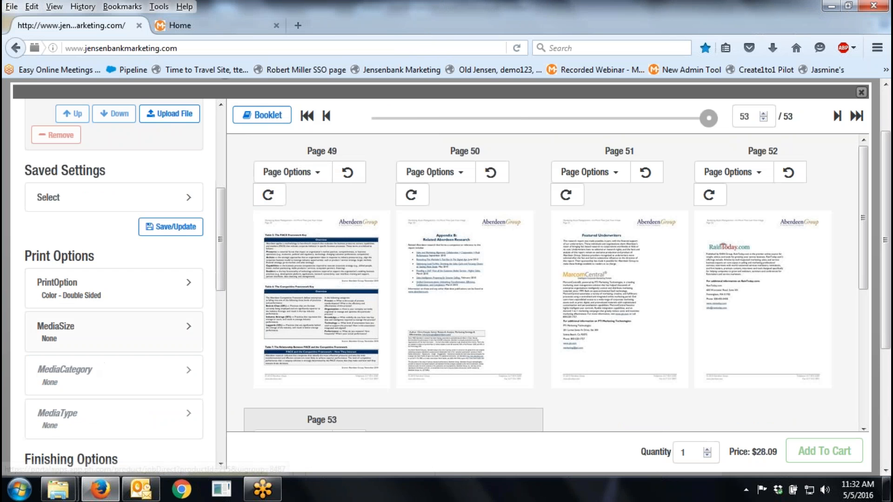
click(187, 286)
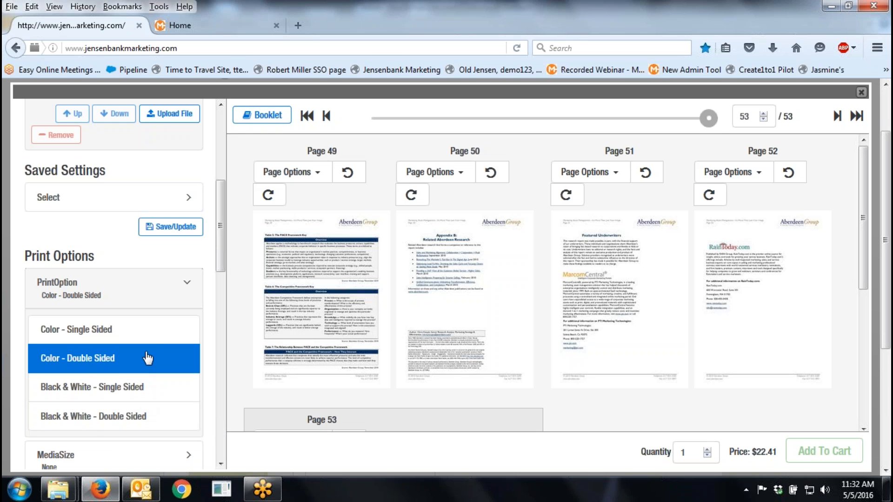
click(122, 366)
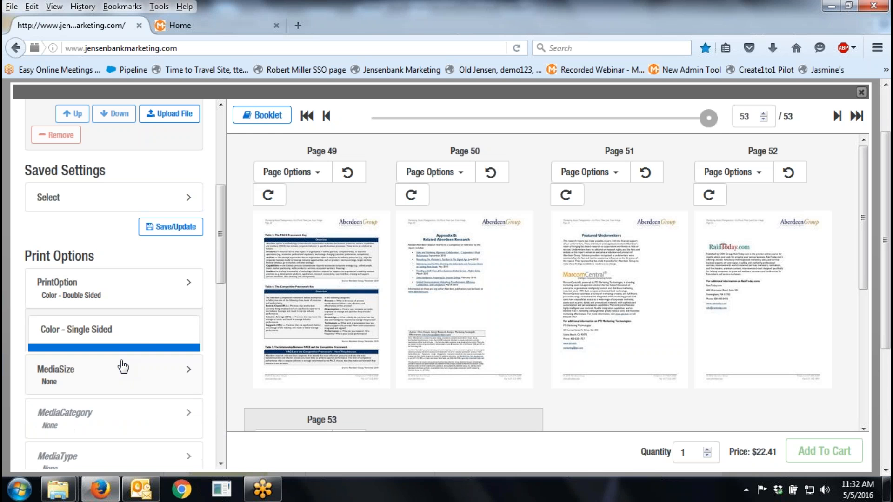
scroll(120, 356, down, 1)
click(173, 292)
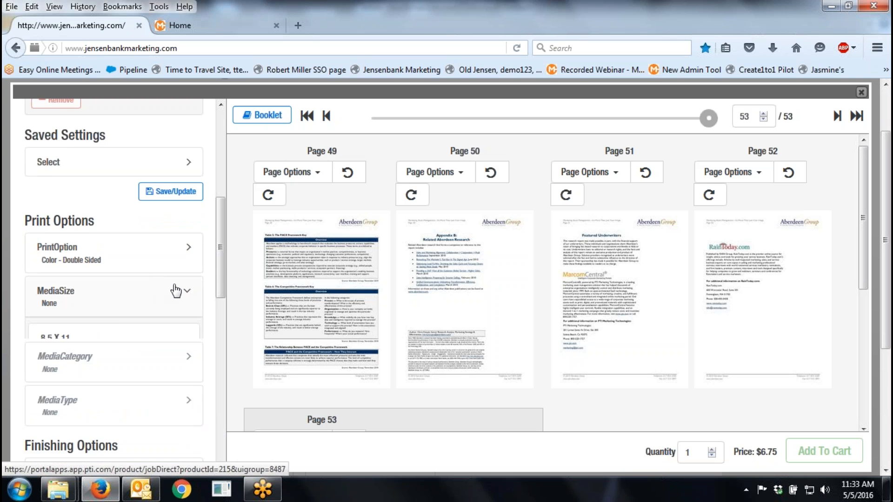
click(108, 305)
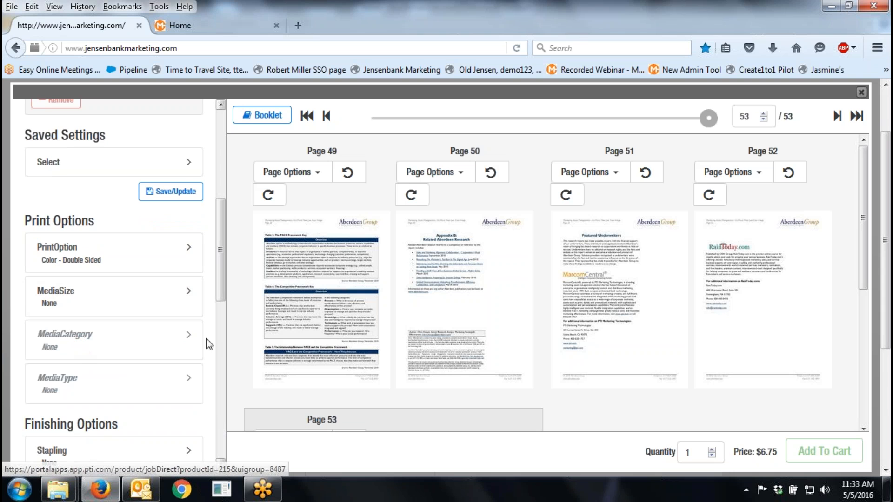
Set the job's stapling finishing option to Corner Staple.
scroll(173, 395, down, 4)
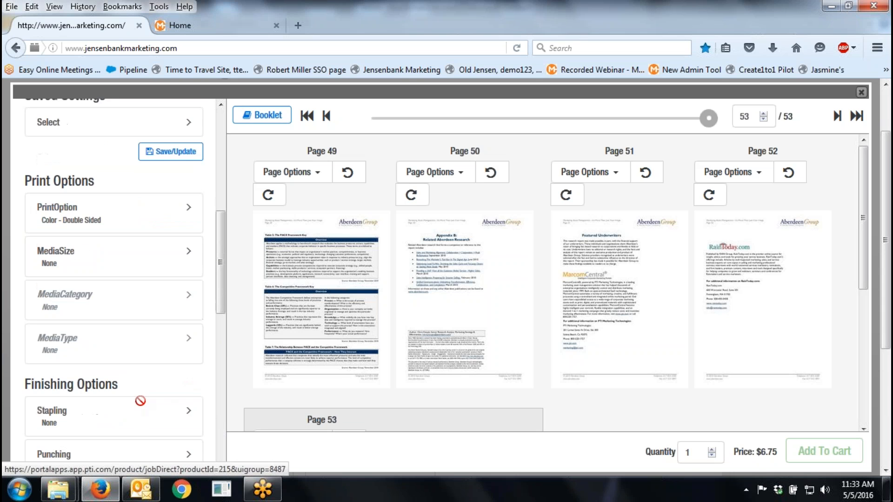
click(196, 317)
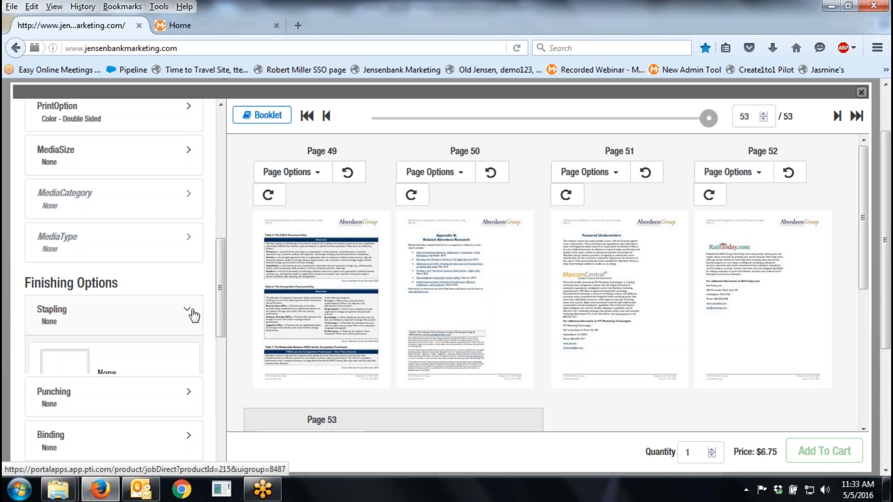
click(129, 439)
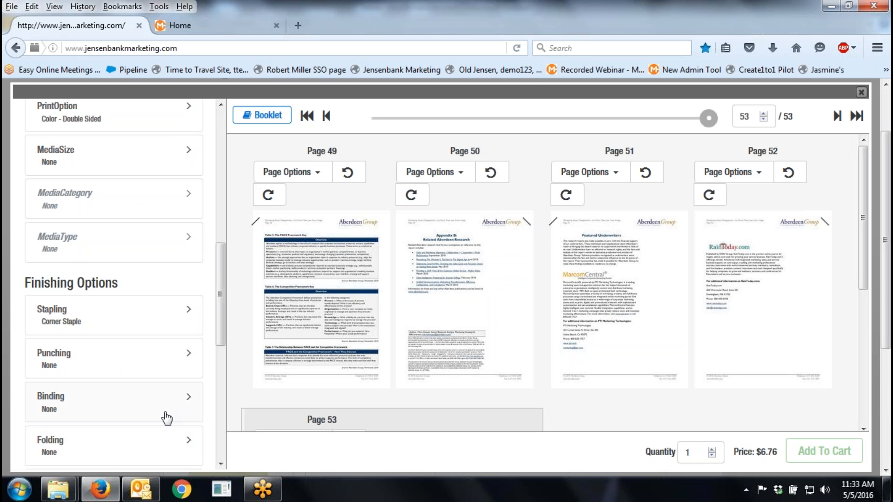
scroll(58, 419, down, 1)
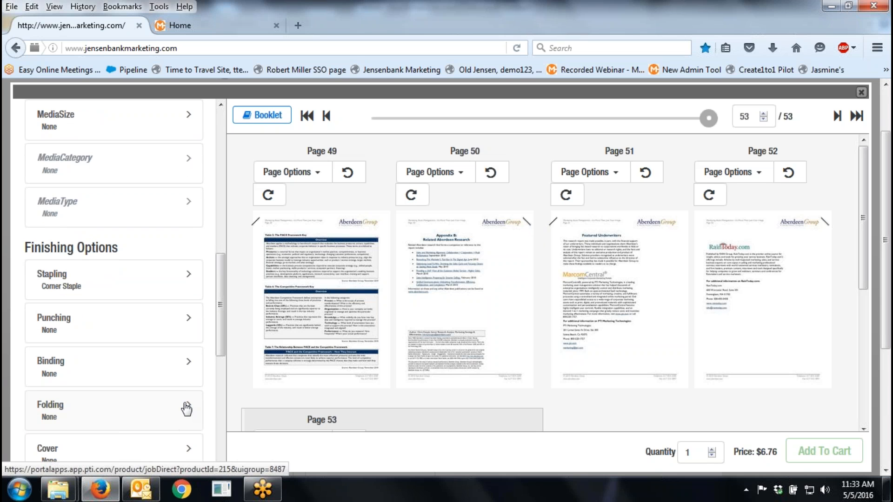
click(183, 279)
click(135, 422)
scroll(150, 411, down, 1)
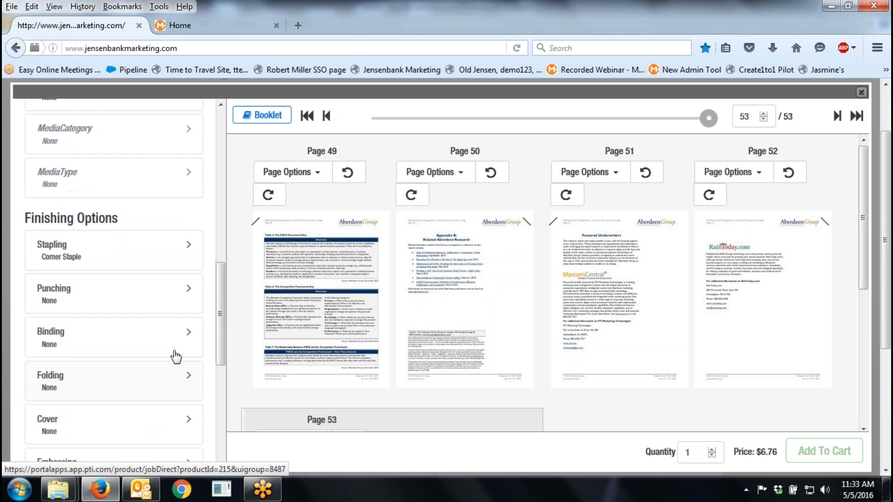
Try Coil as the job's binding, and settle on Comb binding instead.
click(184, 331)
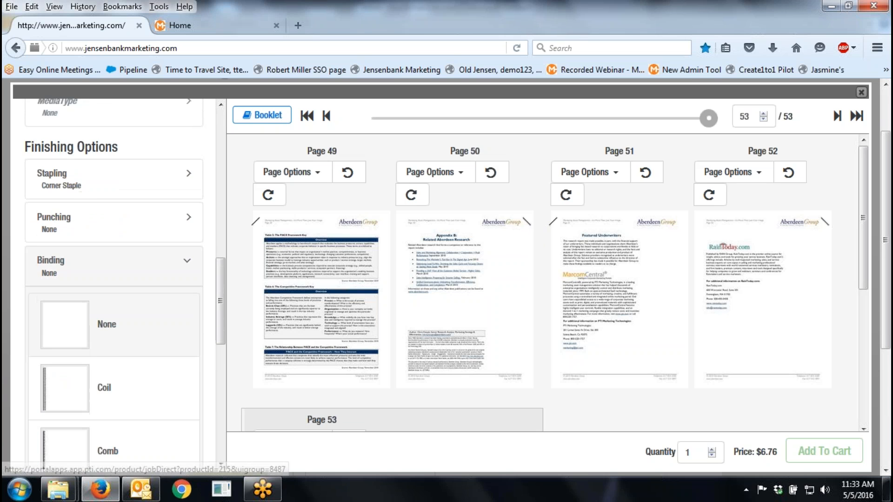
click(83, 325)
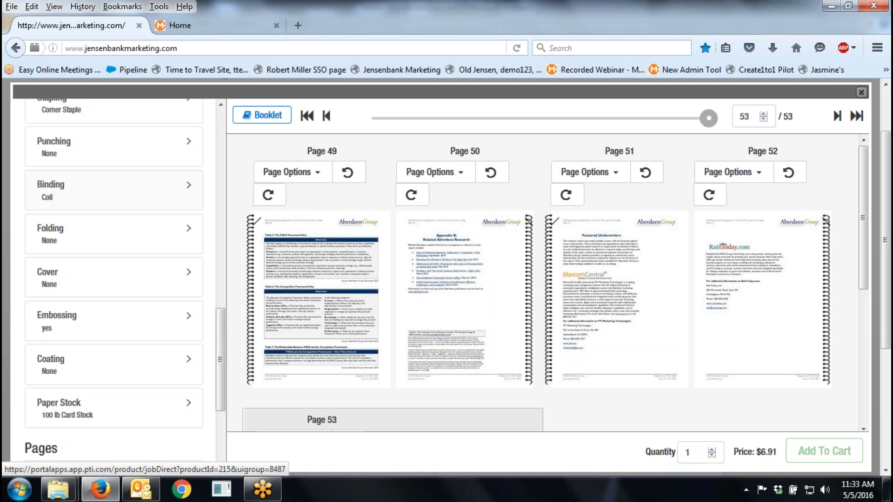
click(190, 191)
click(76, 398)
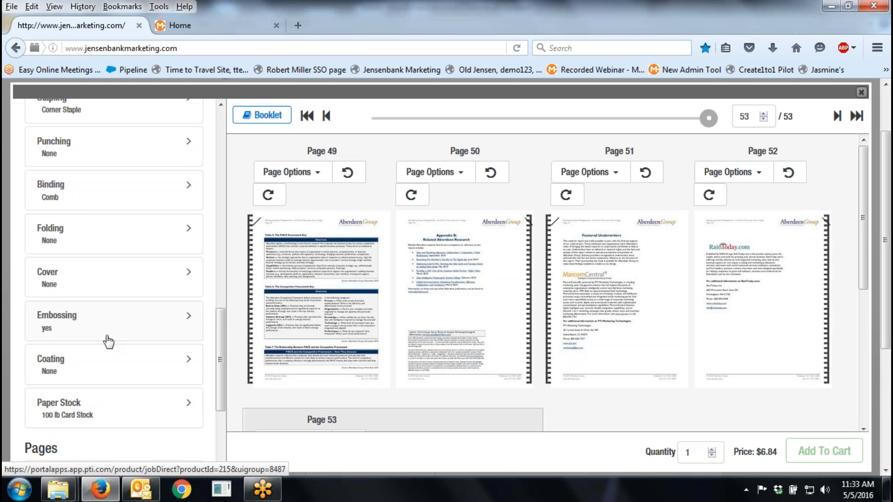
Review the choices offered for the job's coating and cover and the remaining finishing sections.
scroll(110, 341, down, 1)
click(188, 325)
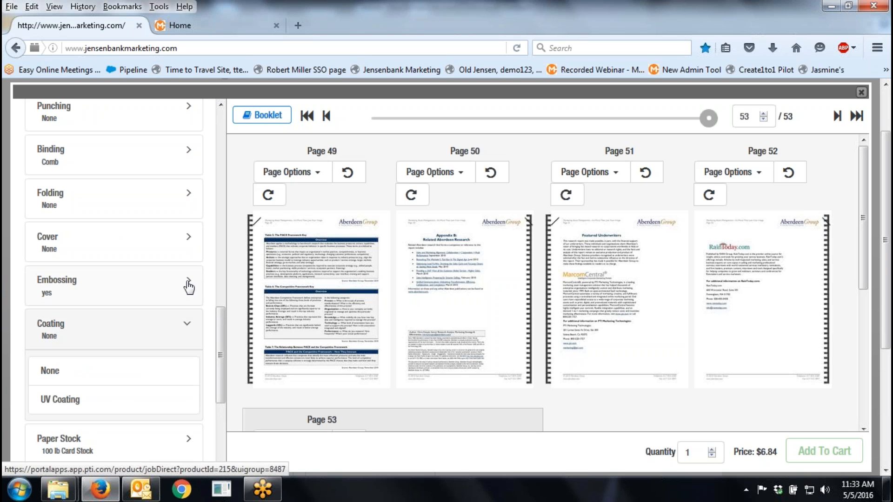
click(185, 244)
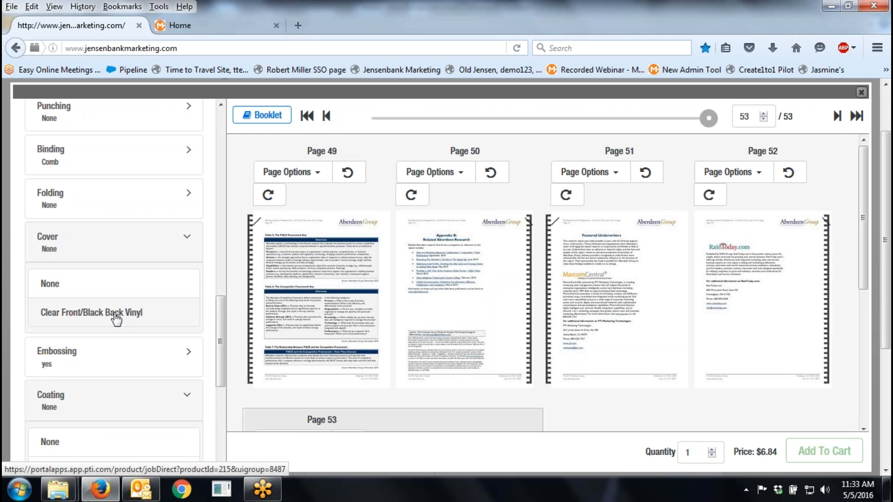
click(186, 238)
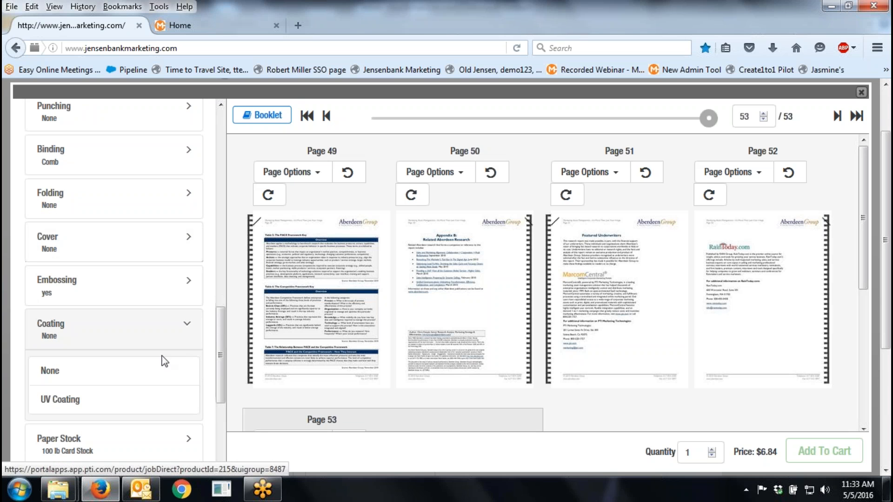
scroll(144, 383, down, 3)
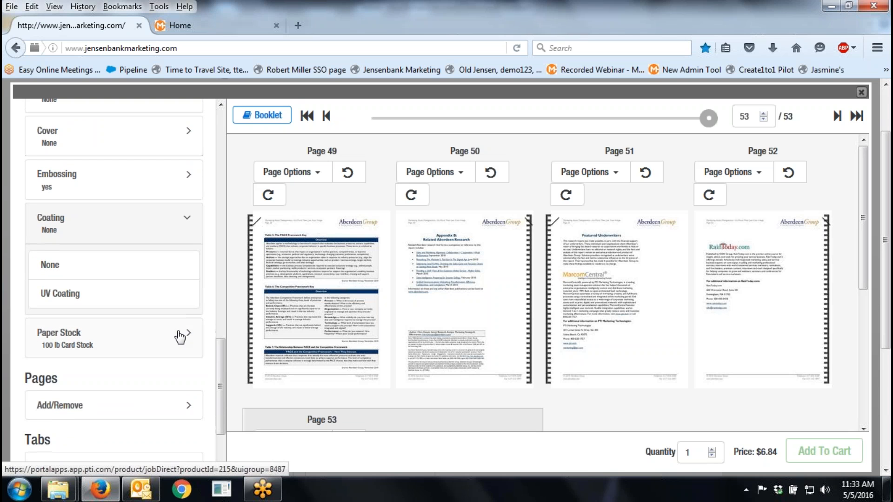
scroll(167, 392, down, 2)
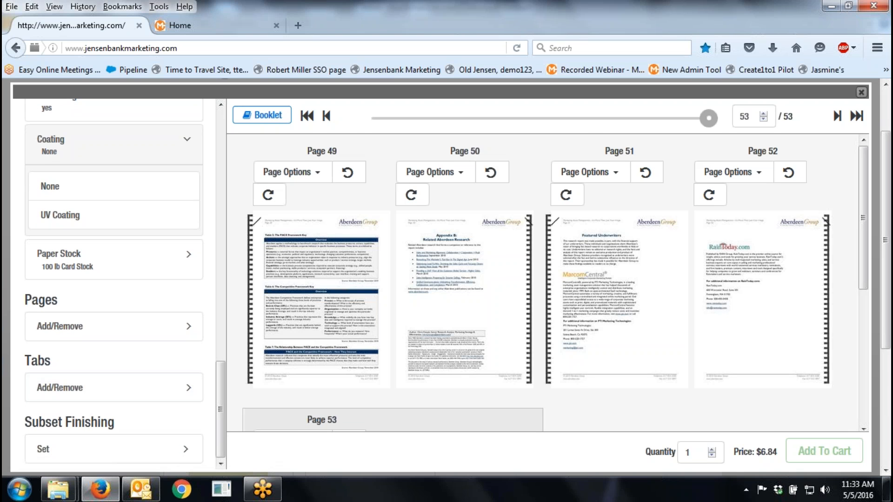
Return to the first page of the preview and insert a blank page after the front cover.
click(325, 117)
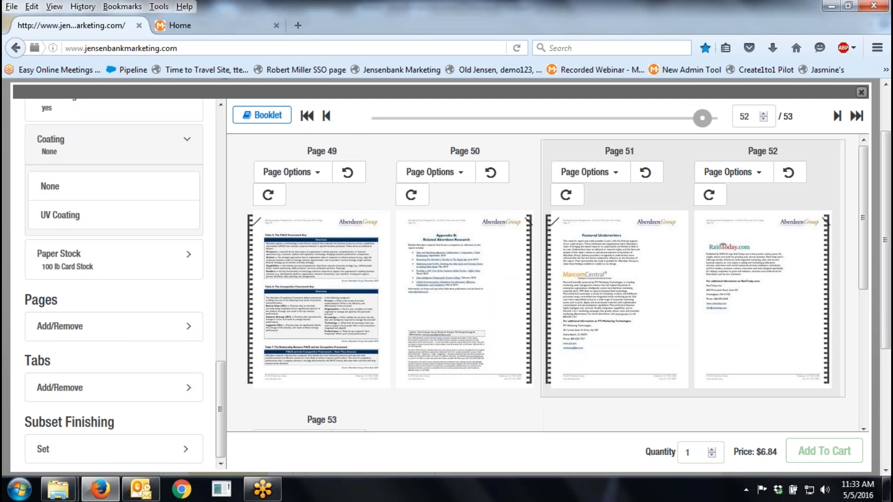
click(307, 116)
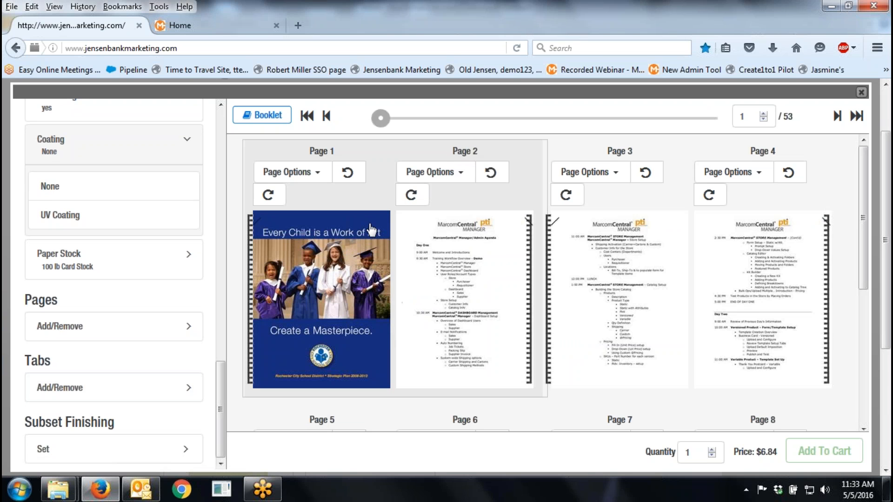
click(319, 175)
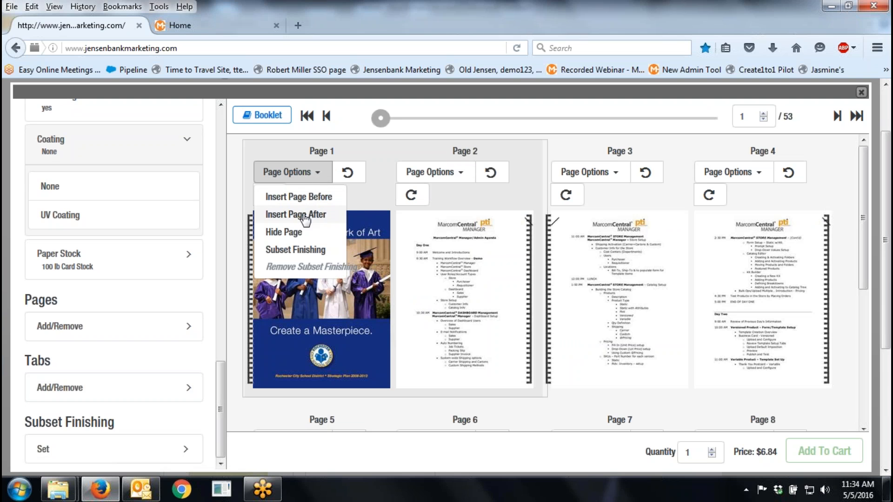
click(296, 214)
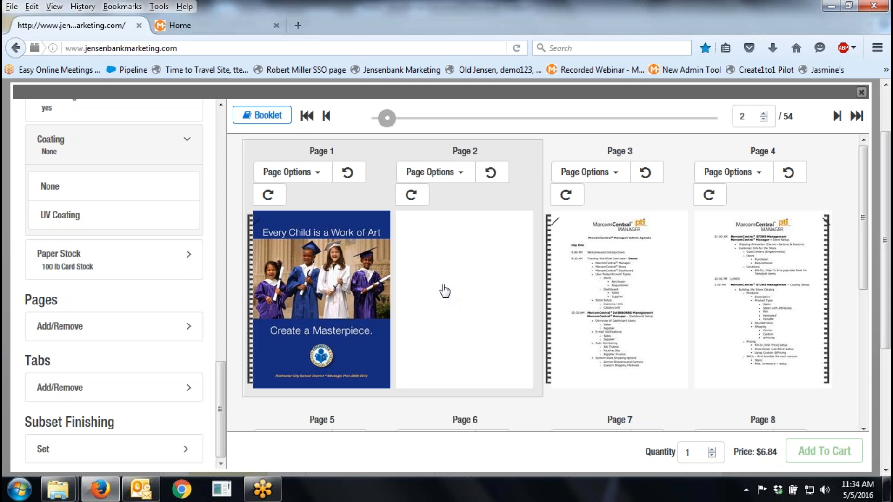
Set the job's tab type to 5 tab.
click(186, 390)
scroll(182, 399, down, 1)
scroll(177, 400, down, 2)
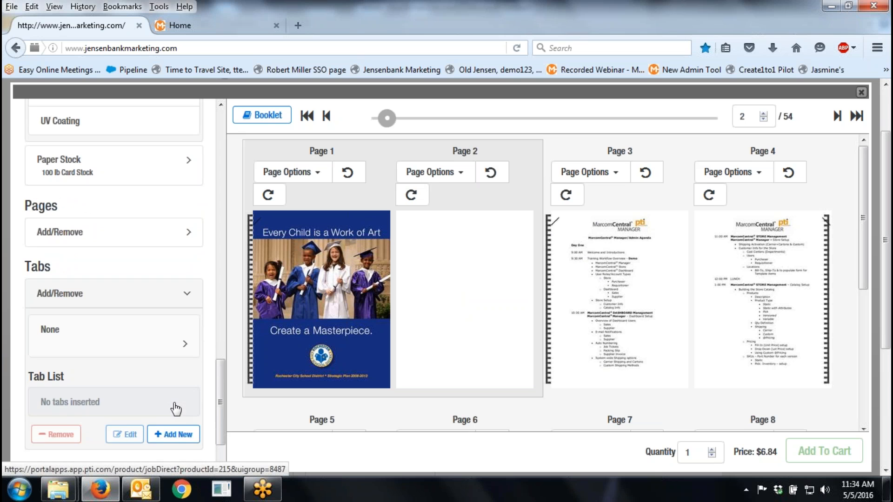
click(182, 334)
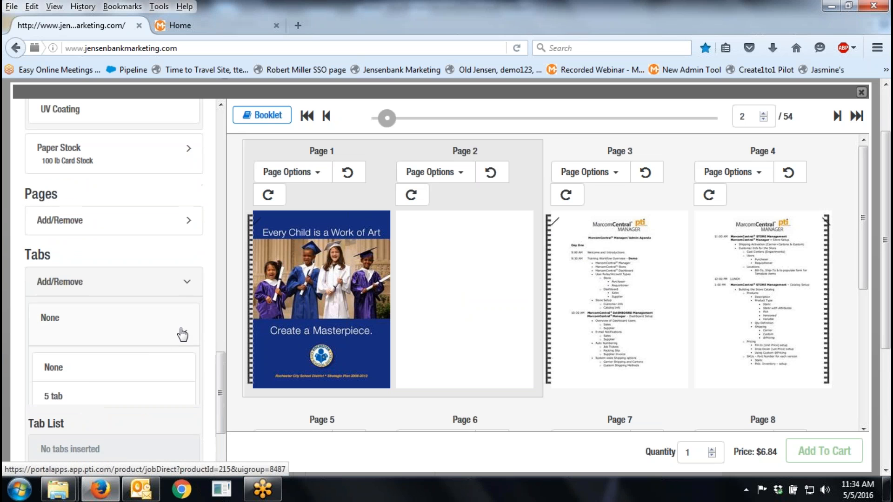
click(55, 396)
scroll(63, 385, down, 1)
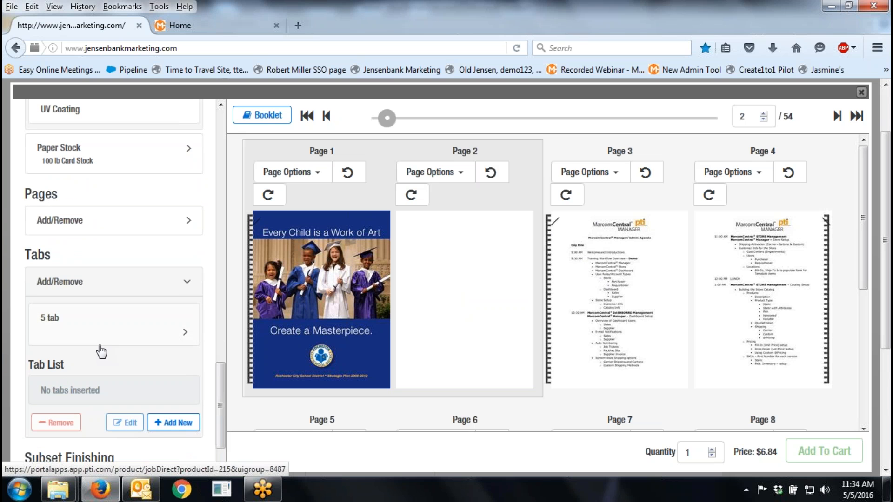
Insert a new tab after page 2 with Section 1 on line 1 and Administration on line 2.
click(170, 424)
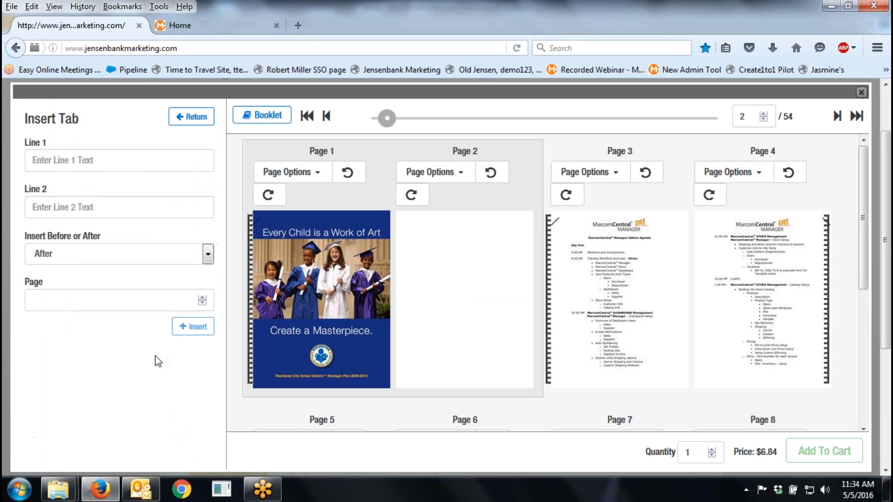
click(62, 160)
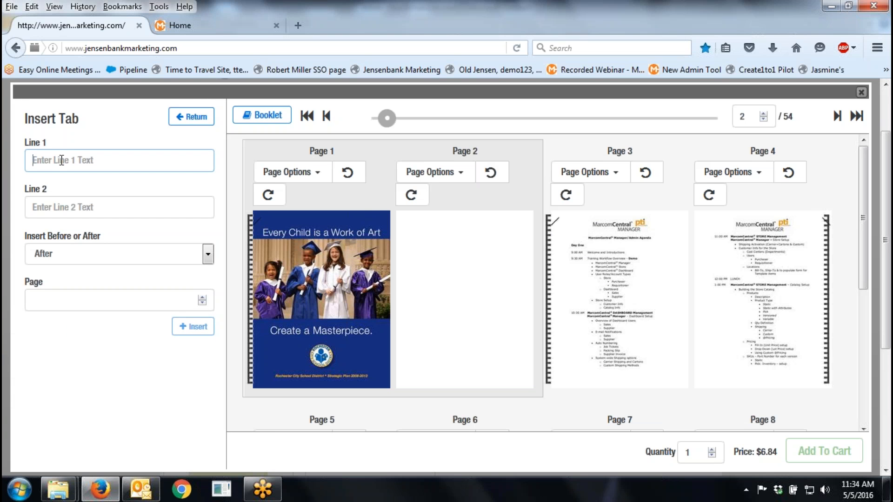
text(Section)
key(Tab)
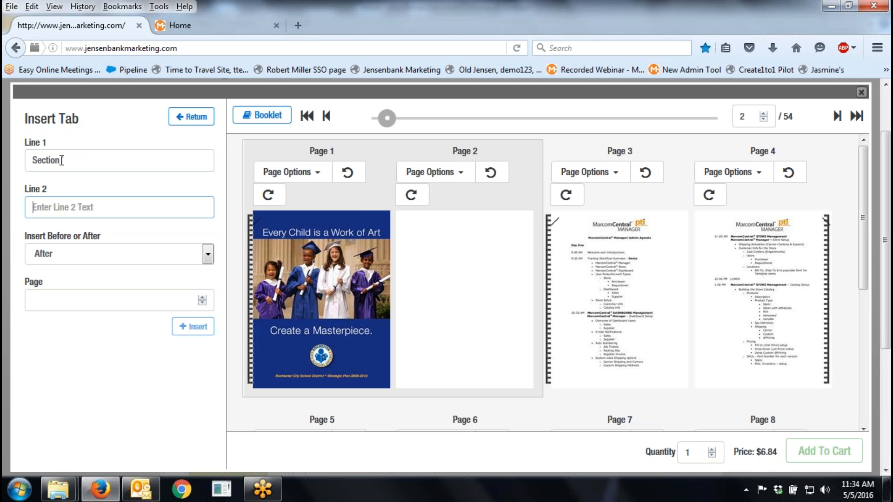
click(86, 168)
text(1)
key(Tab)
text(Administration)
click(201, 297)
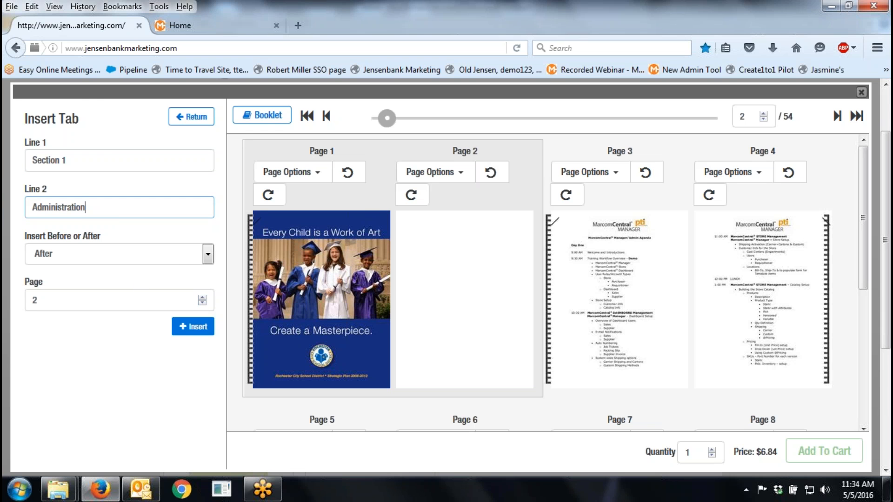
click(193, 326)
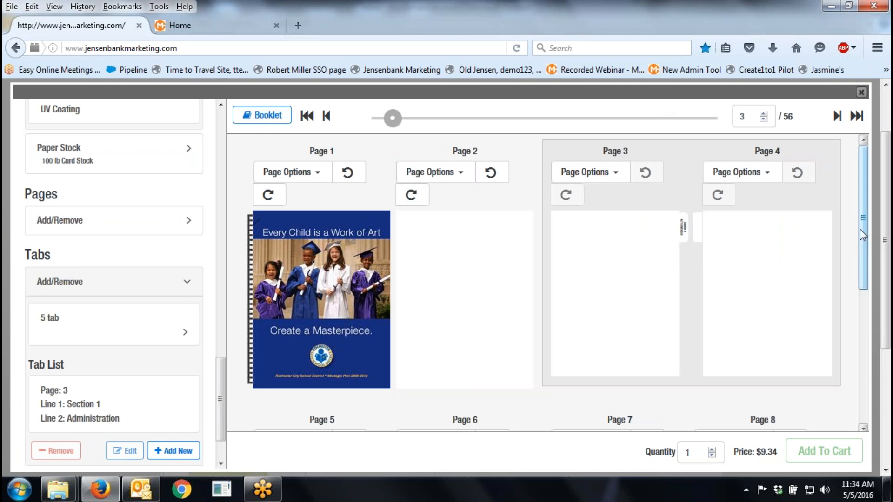
drag(861, 218, 872, 174)
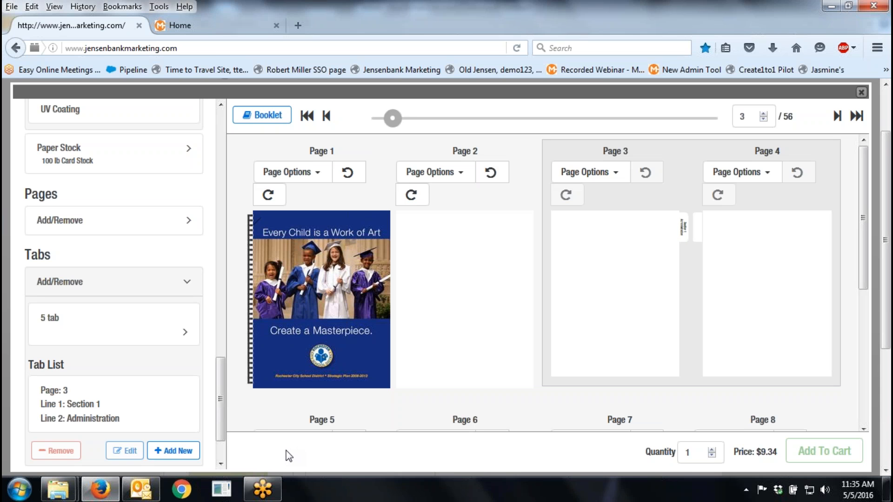
Set the print job's quantity to 3 and leave the job builder for the Marketing Resource Center home page.
click(711, 449)
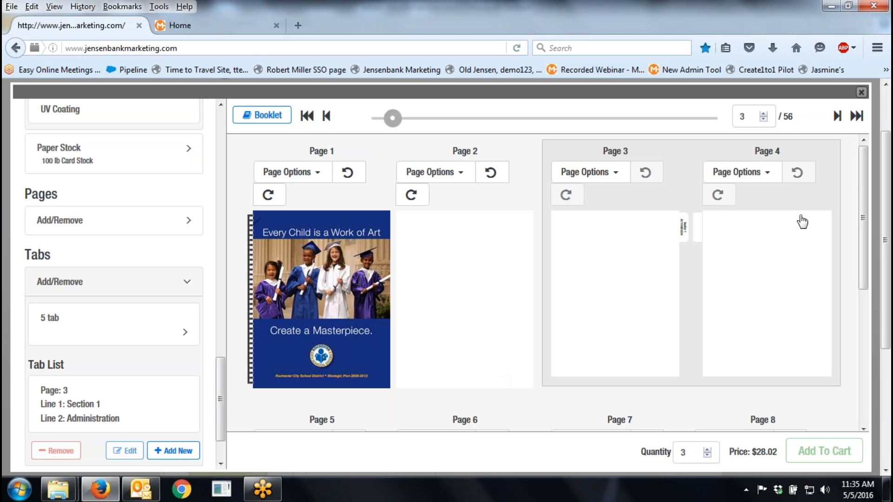
scroll(884, 203, up, 2)
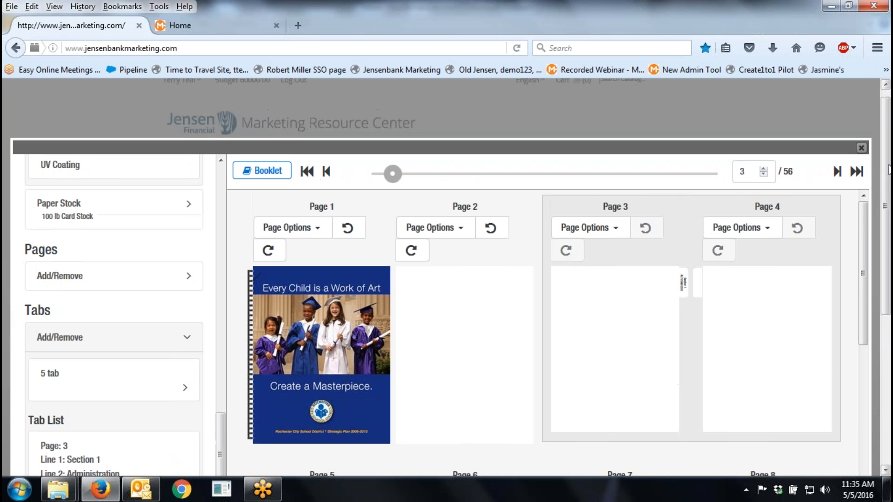
click(860, 148)
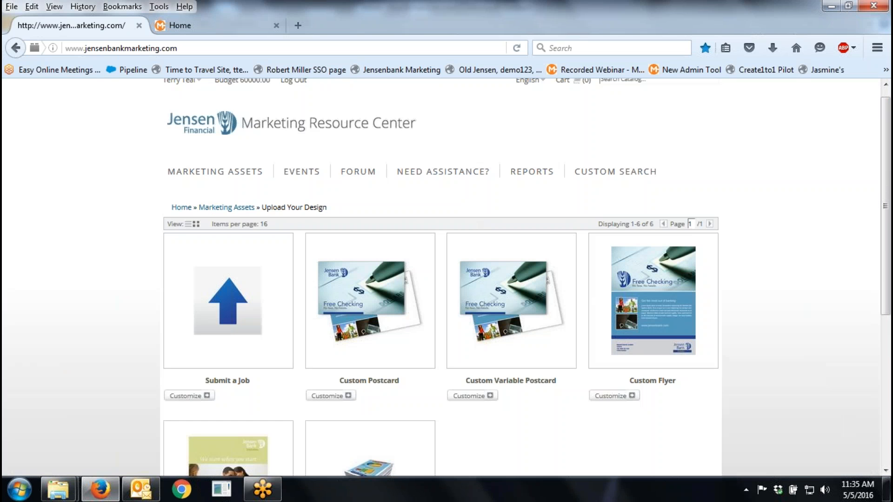
scroll(886, 228, up, 1)
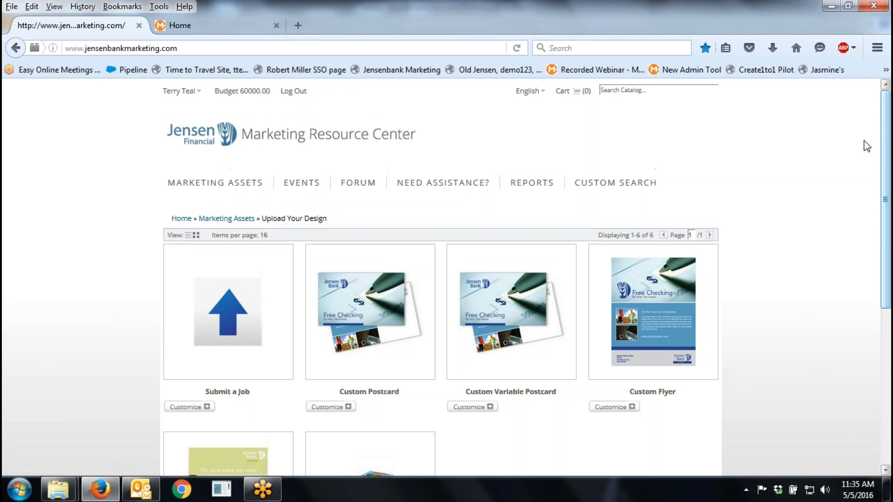
click(314, 140)
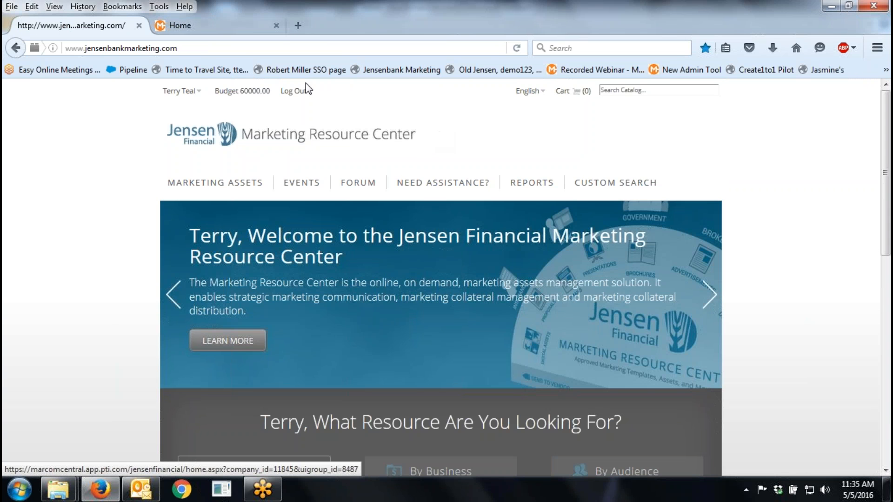
Switch to the MarcomCentral admin site and show Jensen Bank's orders in the View Line Items view.
click(193, 29)
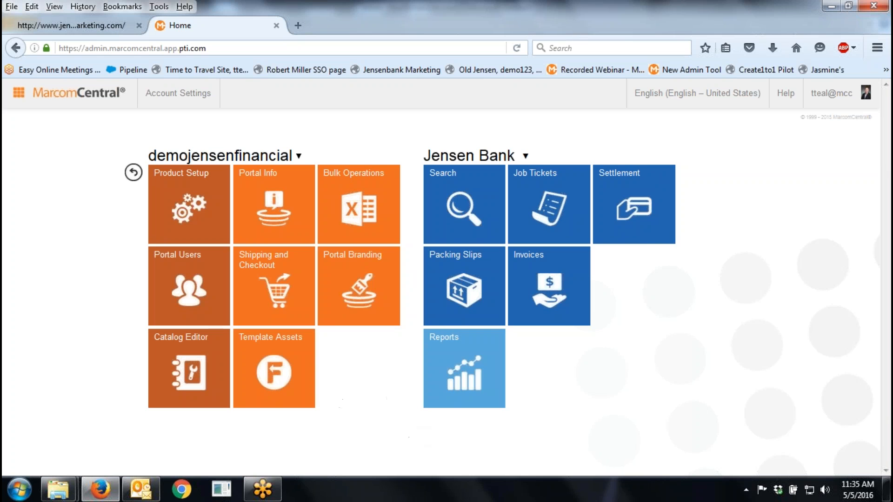
click(460, 217)
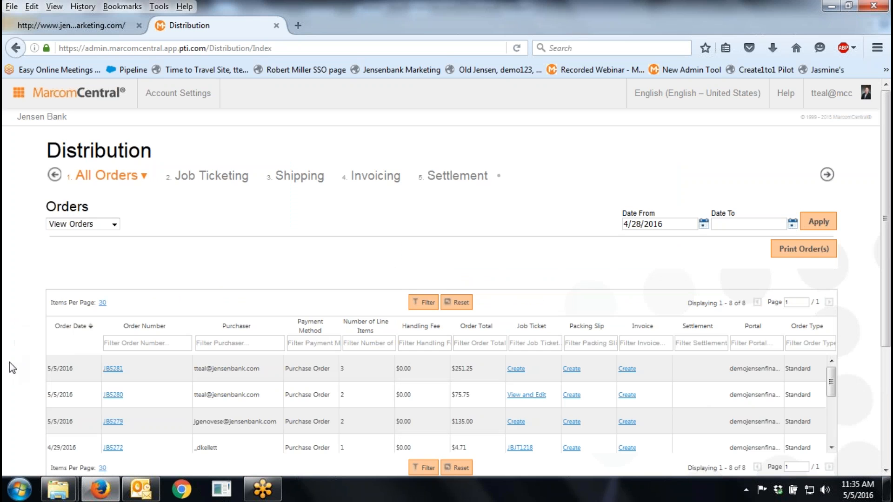
click(65, 375)
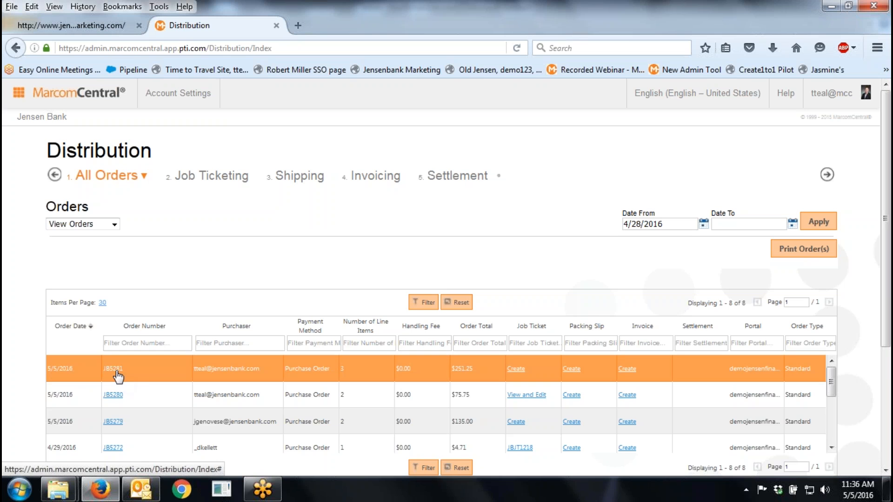
click(112, 223)
click(93, 246)
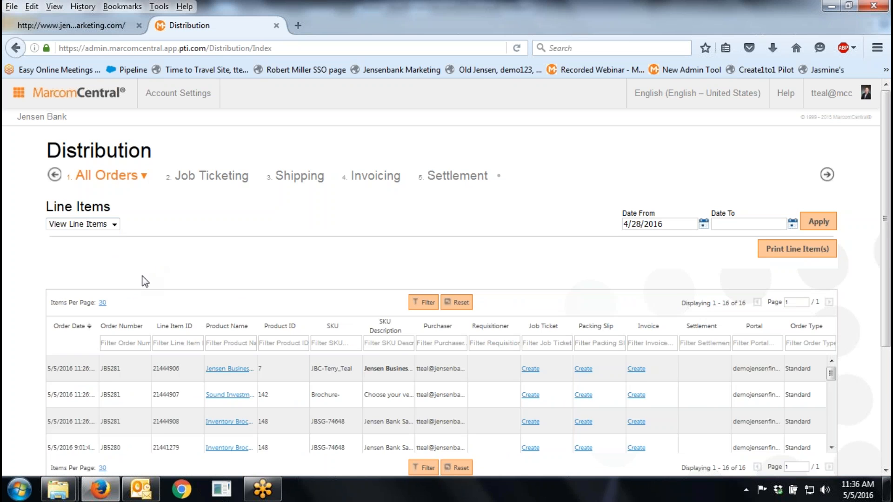
Create and save job ticket JT343 for the Jensen Business Card line item, entering the recipient's e-mail address for the ticket.
scroll(145, 281, down, 3)
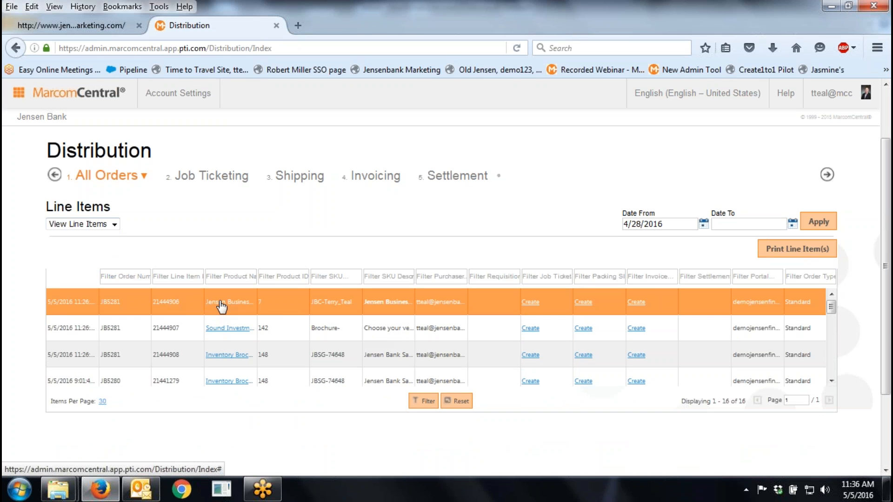
click(530, 301)
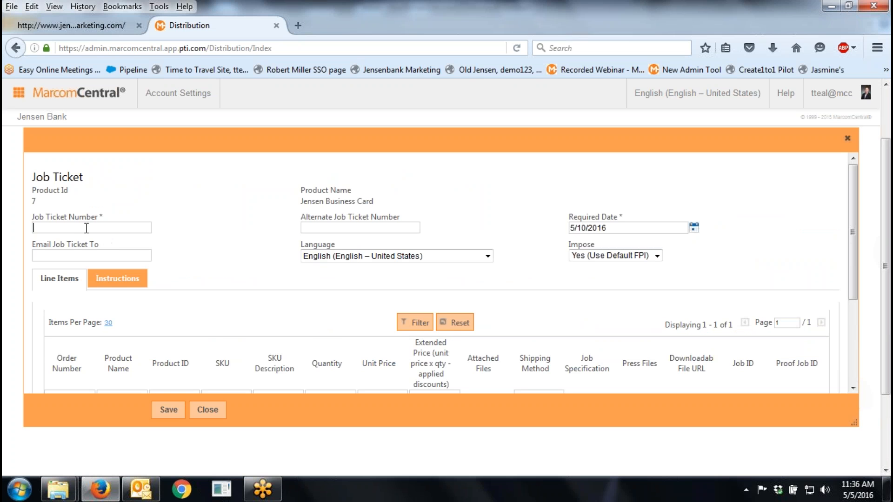
text(JT343)
click(61, 255)
text(tteal)
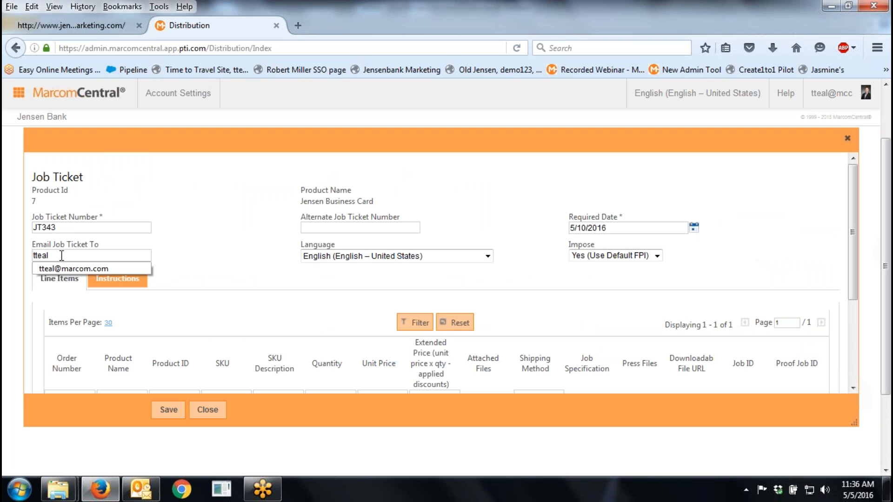
key(Down)
key(Return)
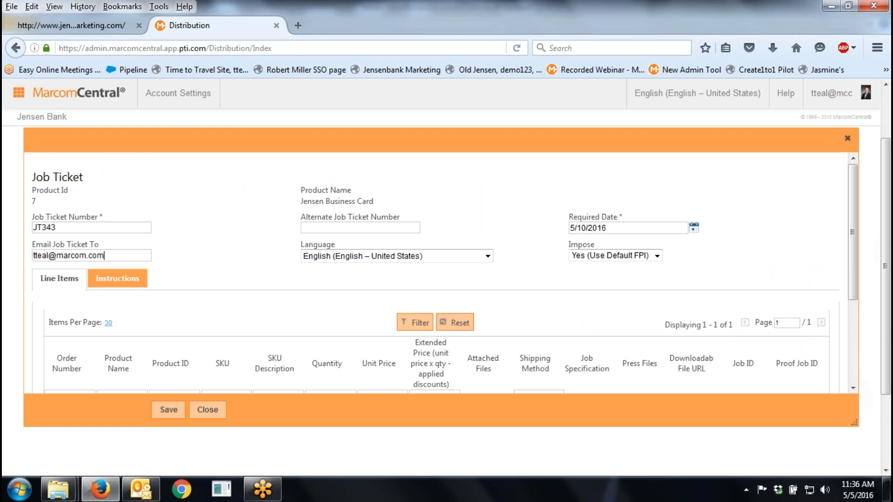
click(168, 410)
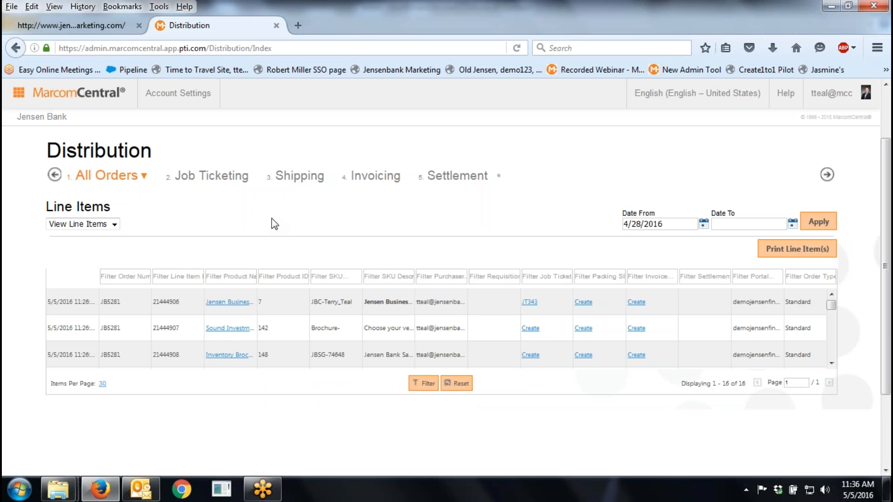
Switch to Outlook's job ticket notification message and review the ticket dates, print instructions, product listing and press file links.
click(268, 157)
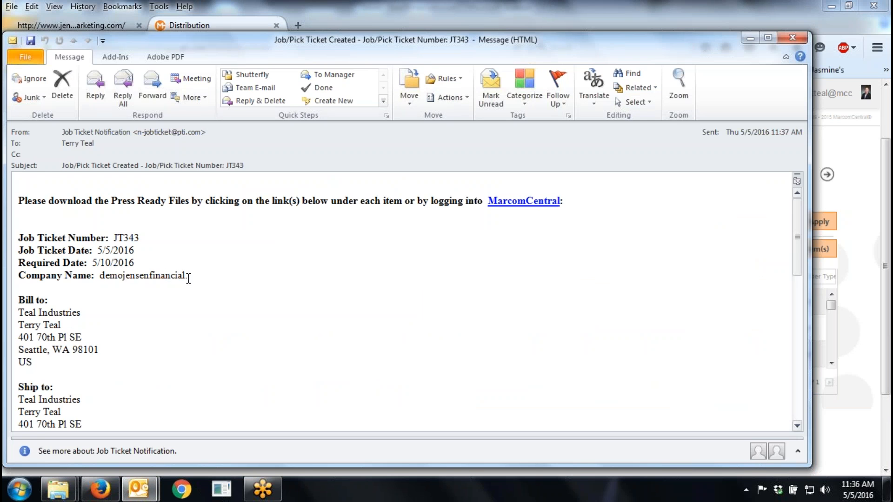
scroll(122, 256, down, 2)
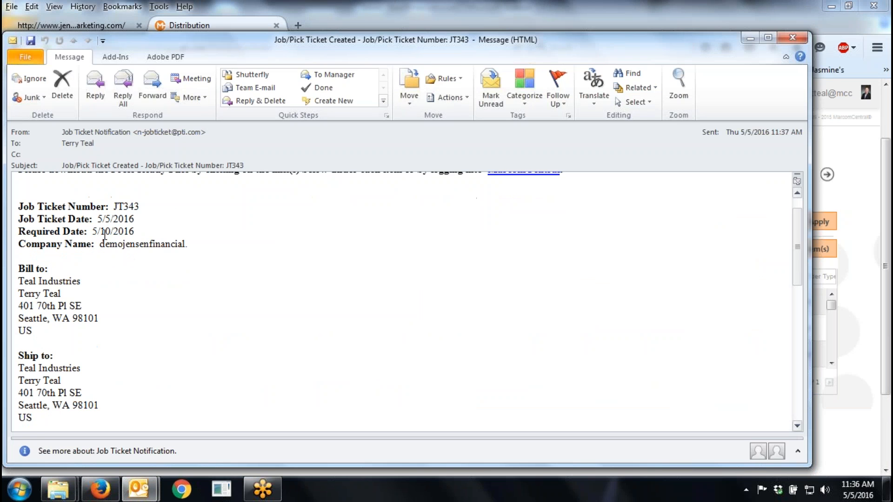
scroll(124, 280, down, 5)
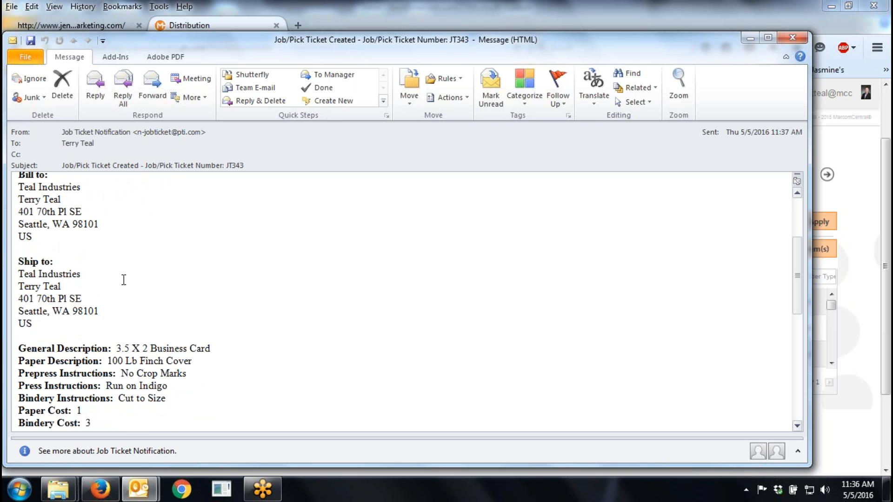
scroll(124, 280, down, 4)
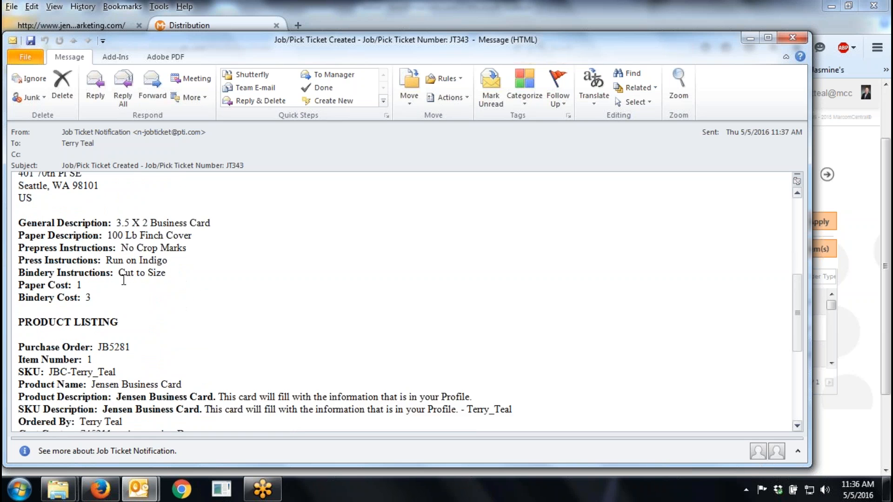
scroll(124, 280, down, 3)
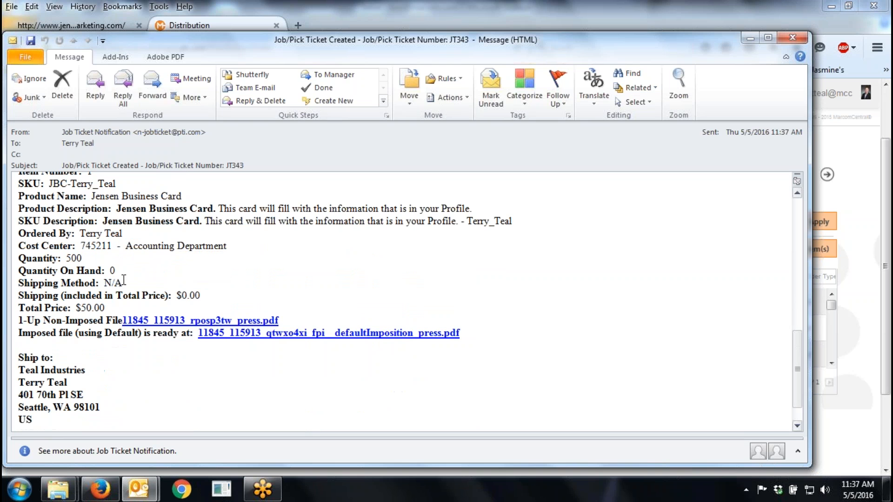
Open the imposed business card press PDF from the message, view it at 100% zoom and close it.
click(201, 324)
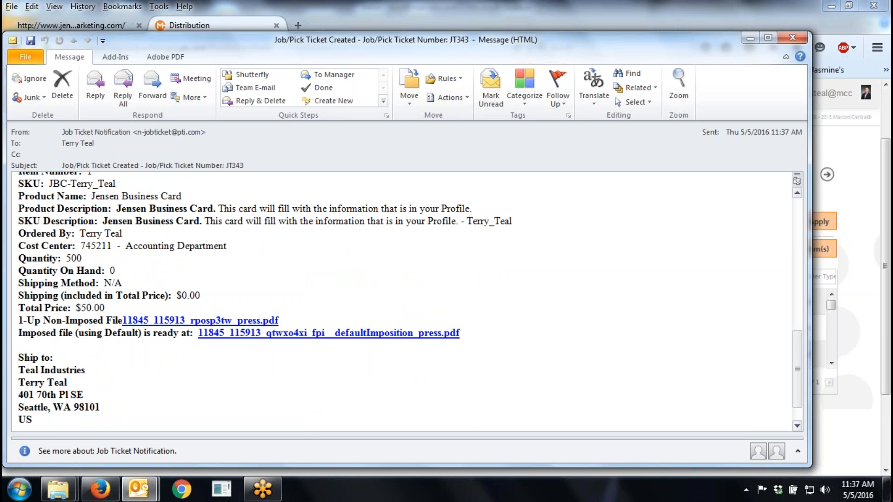
click(347, 333)
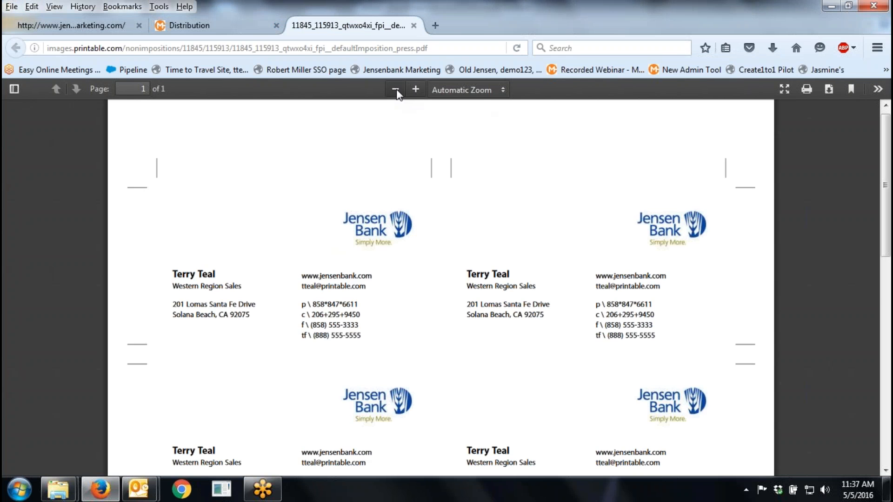
click(396, 91)
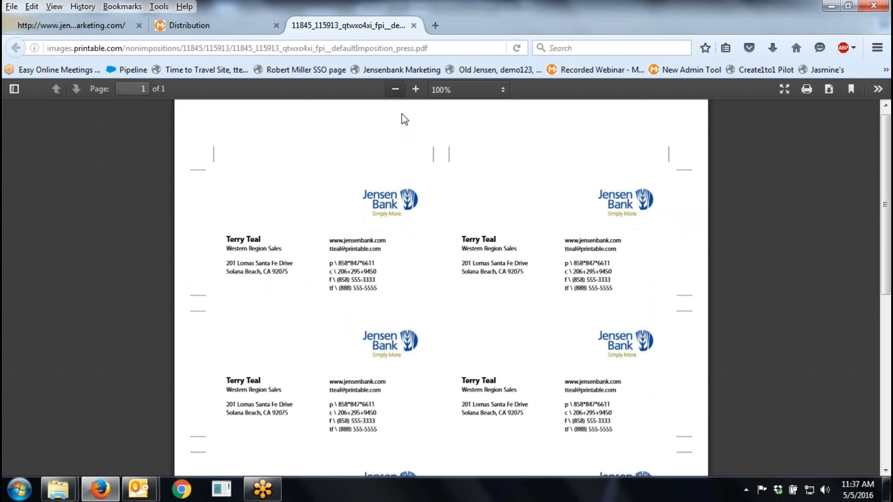
click(414, 25)
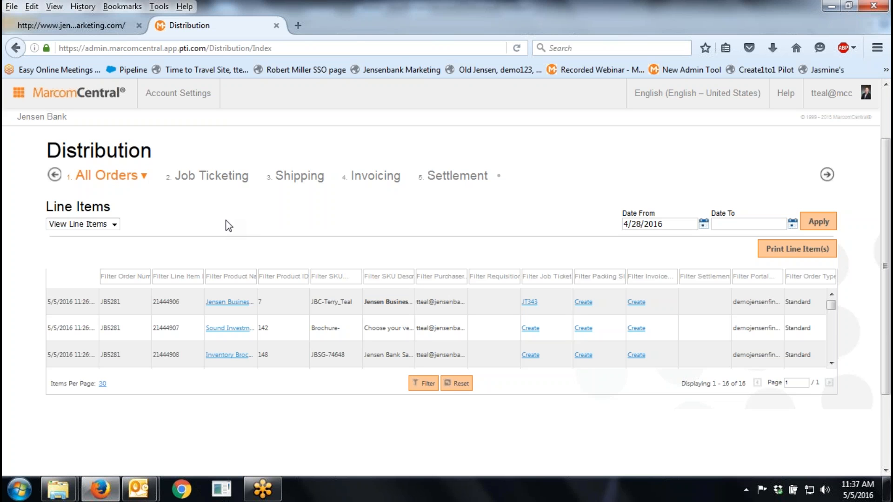
Return the admin site to its home page and switch back to the Marketing Resource Center portal.
click(605, 299)
click(97, 96)
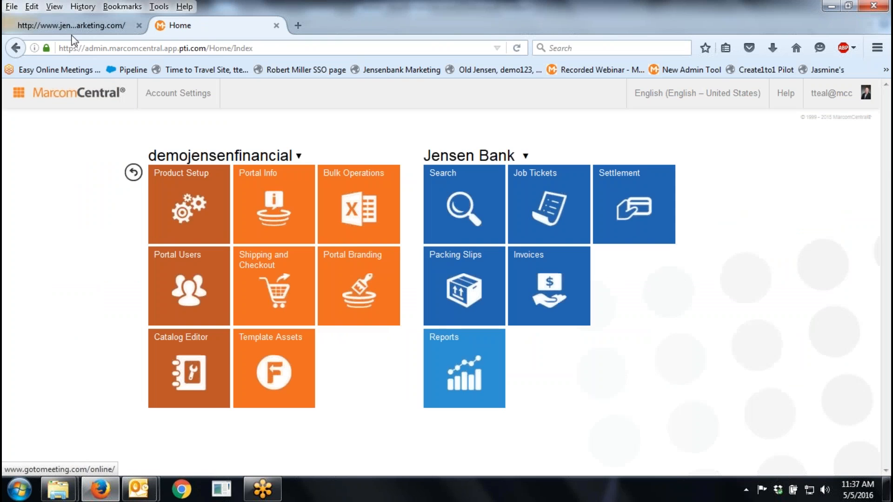
click(69, 27)
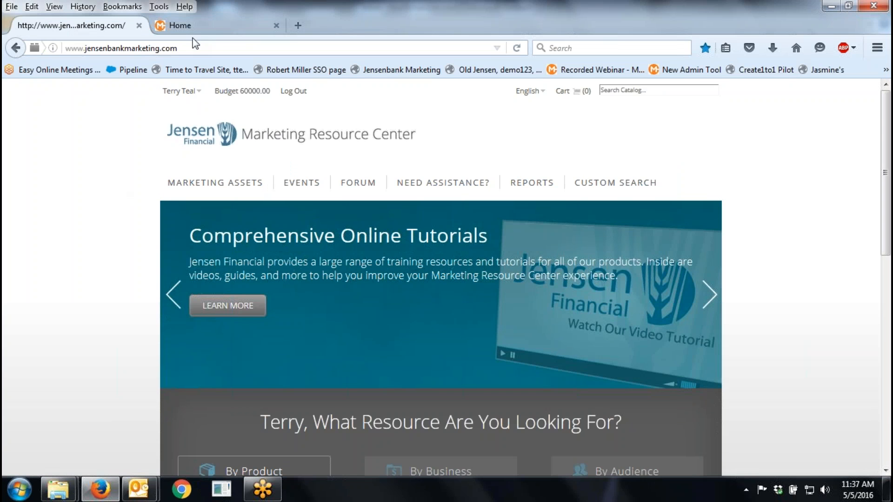
click(186, 26)
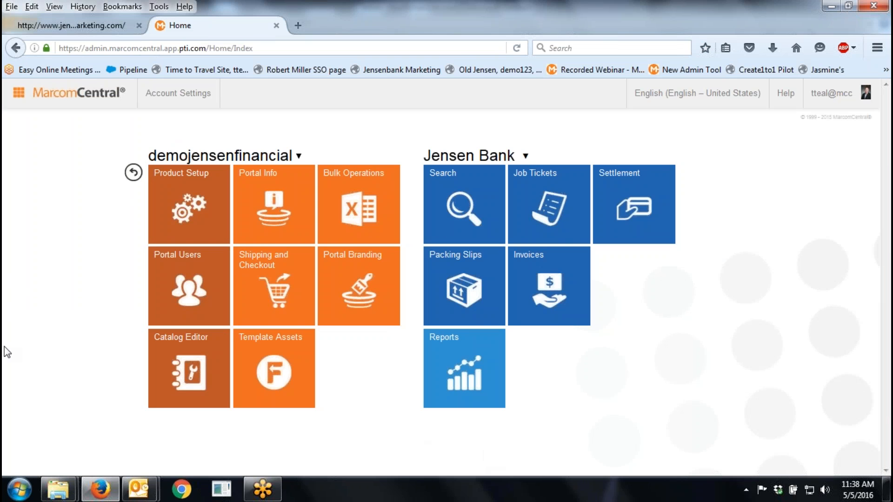
click(65, 29)
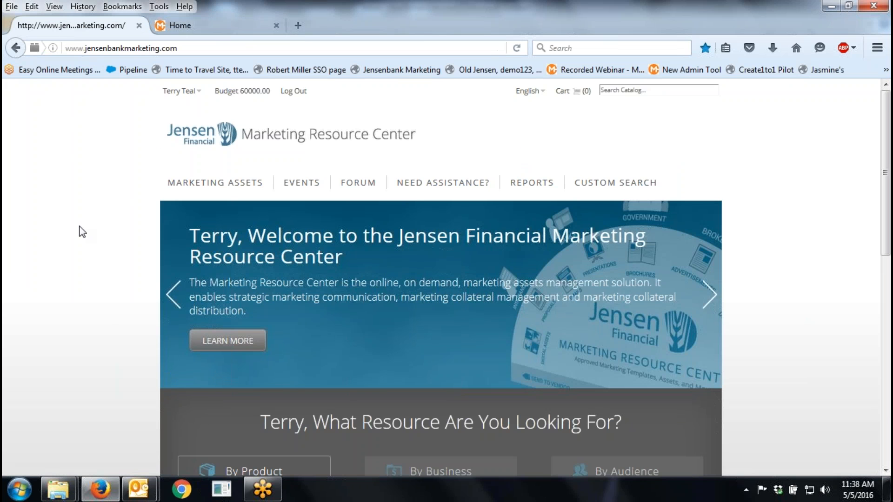